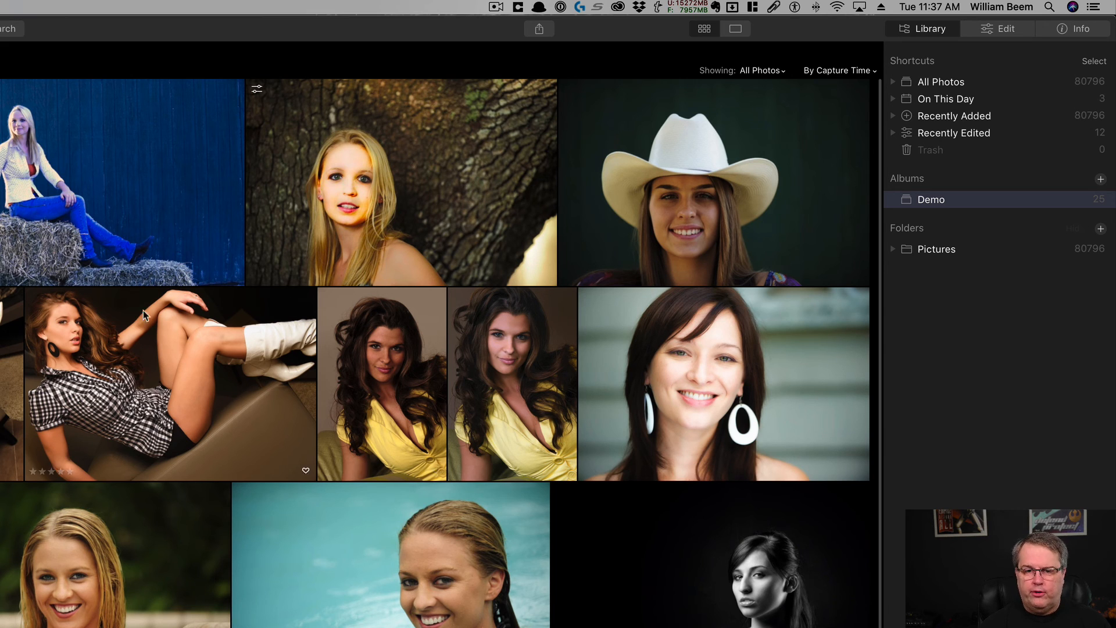
- Browse the Demo album's photos and review the commands available for the Demo album and the Pictures folder
scroll(115, 256, "down", 5)
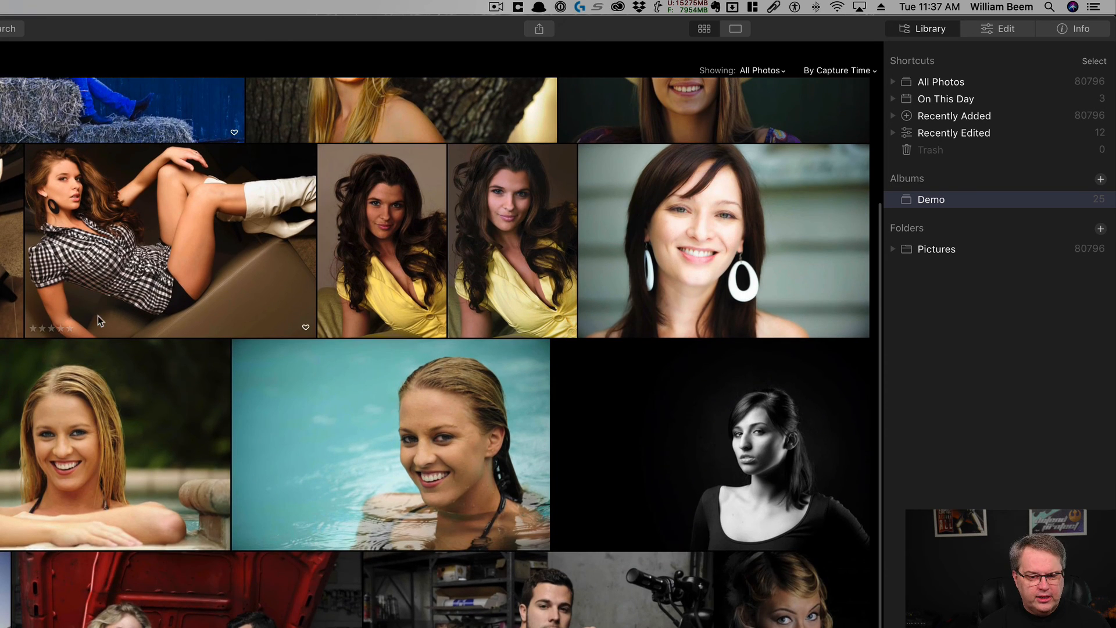
scroll(114, 256, "up", 5)
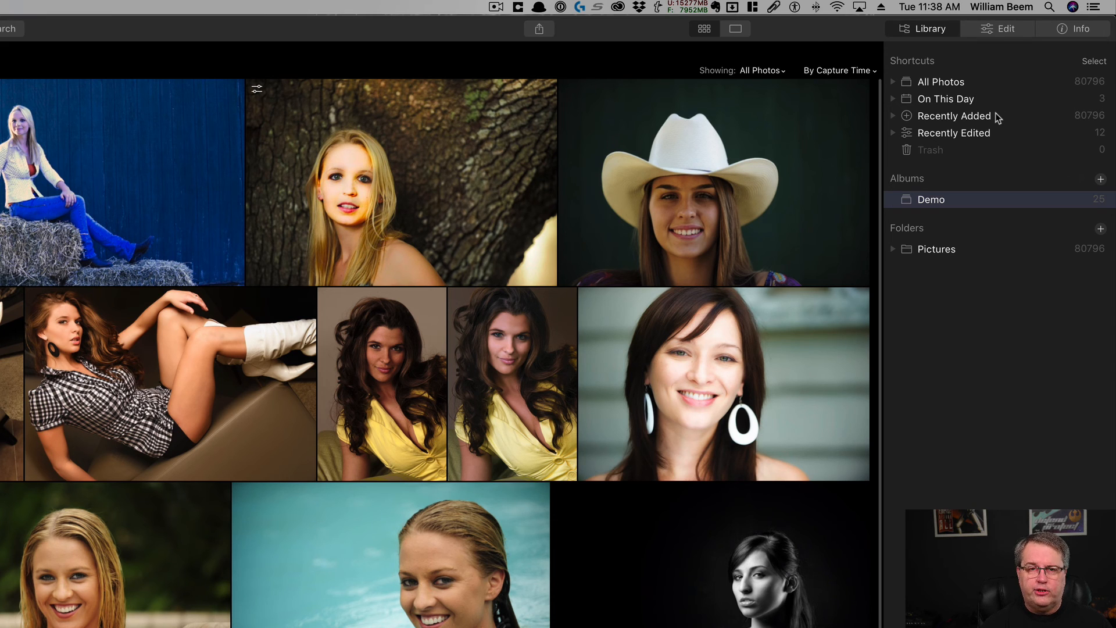
right_click(962, 209)
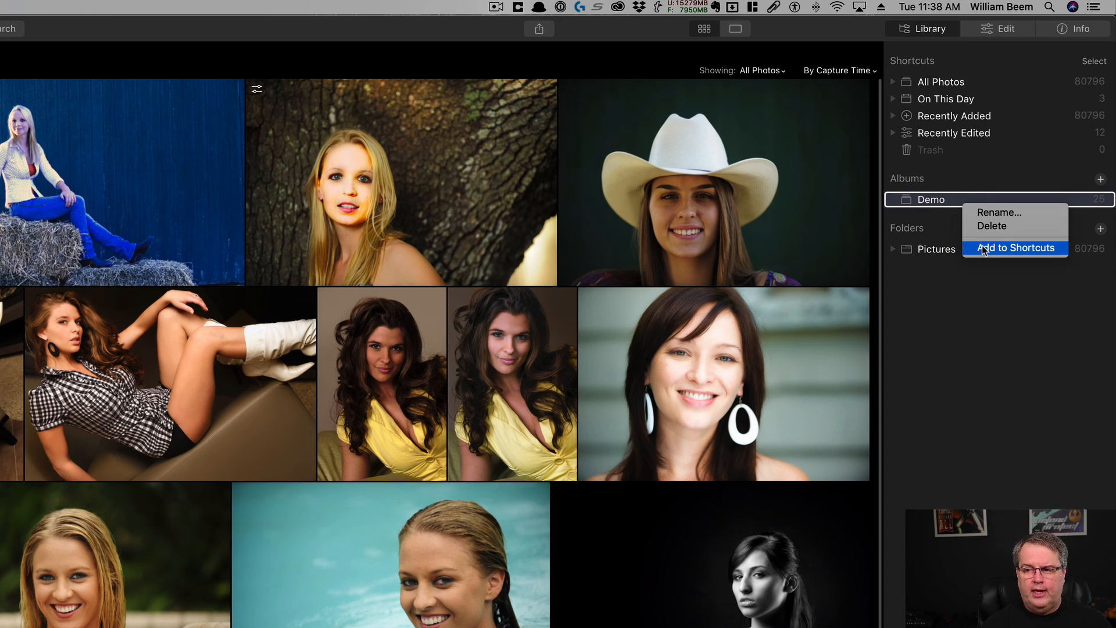
left_click(940, 278)
right_click(936, 258)
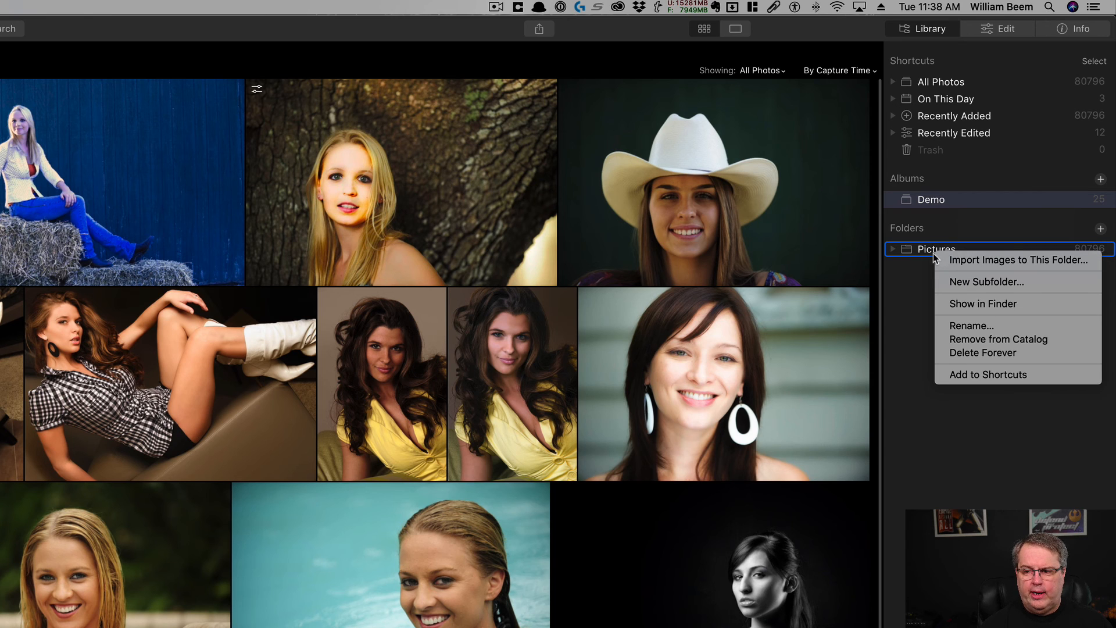
left_click(915, 386)
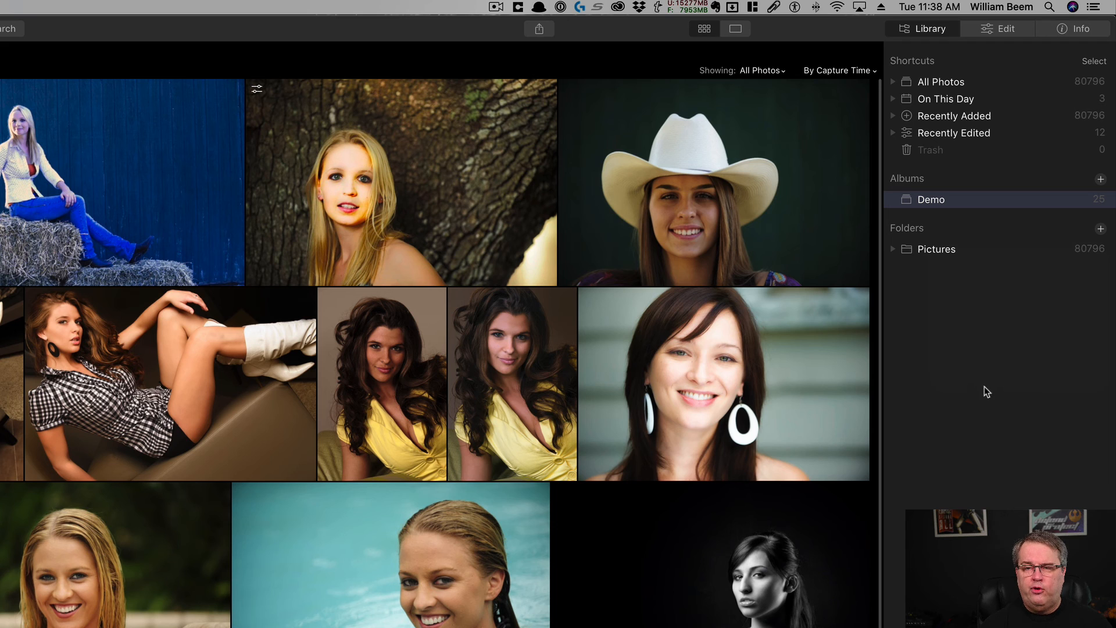
- Expand the Pictures folder, look through its subfolders, and collapse it again
left_click(893, 252)
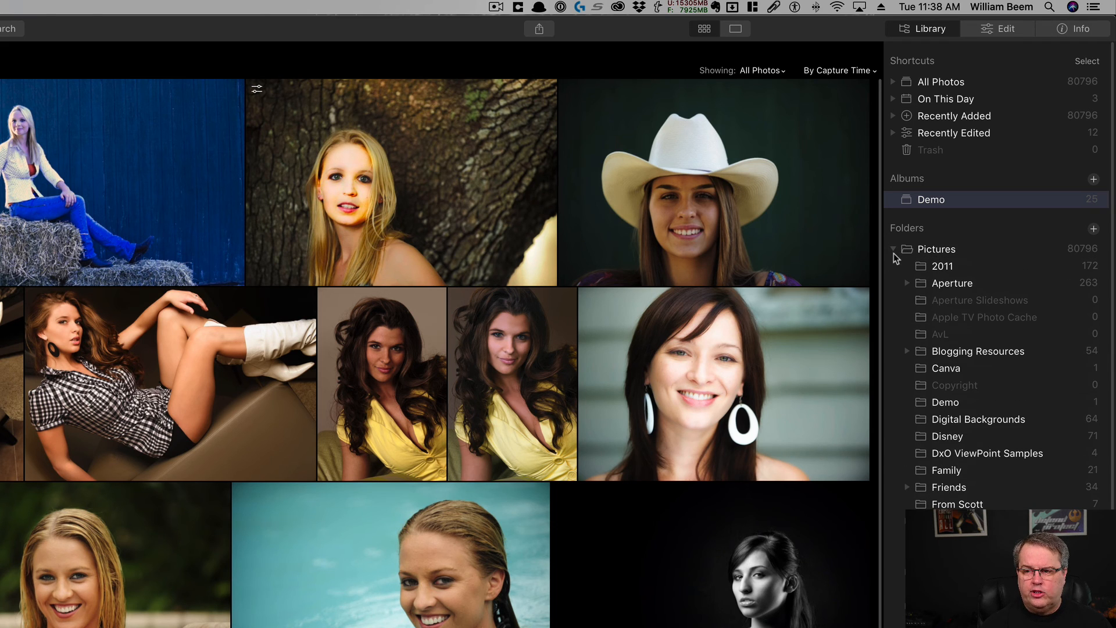
scroll(998, 299, "down", 3)
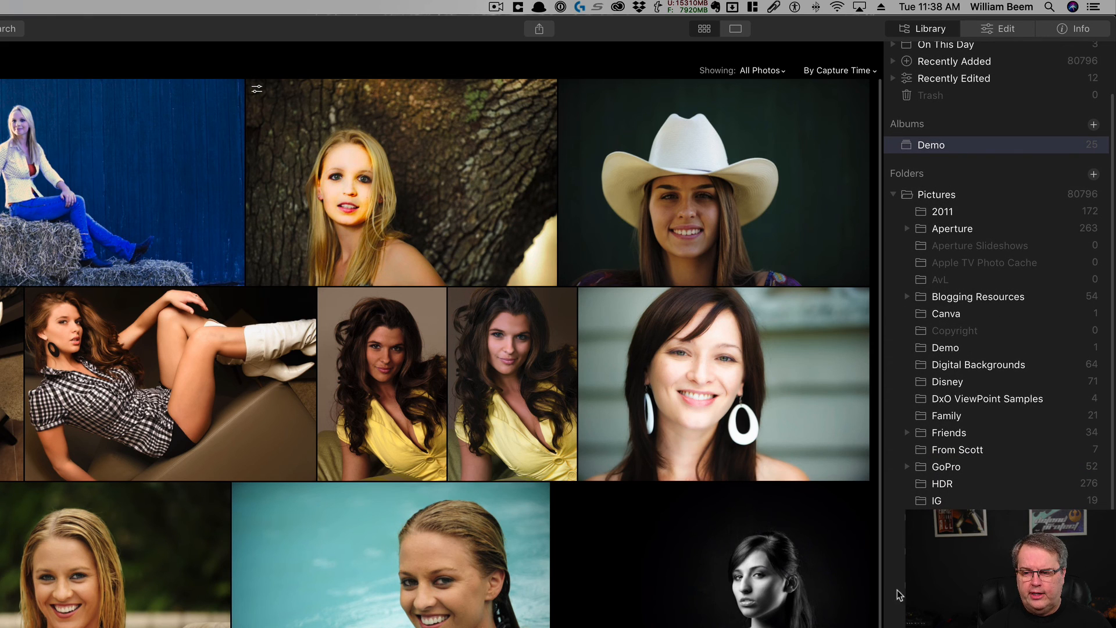
scroll(999, 276, "down", 8)
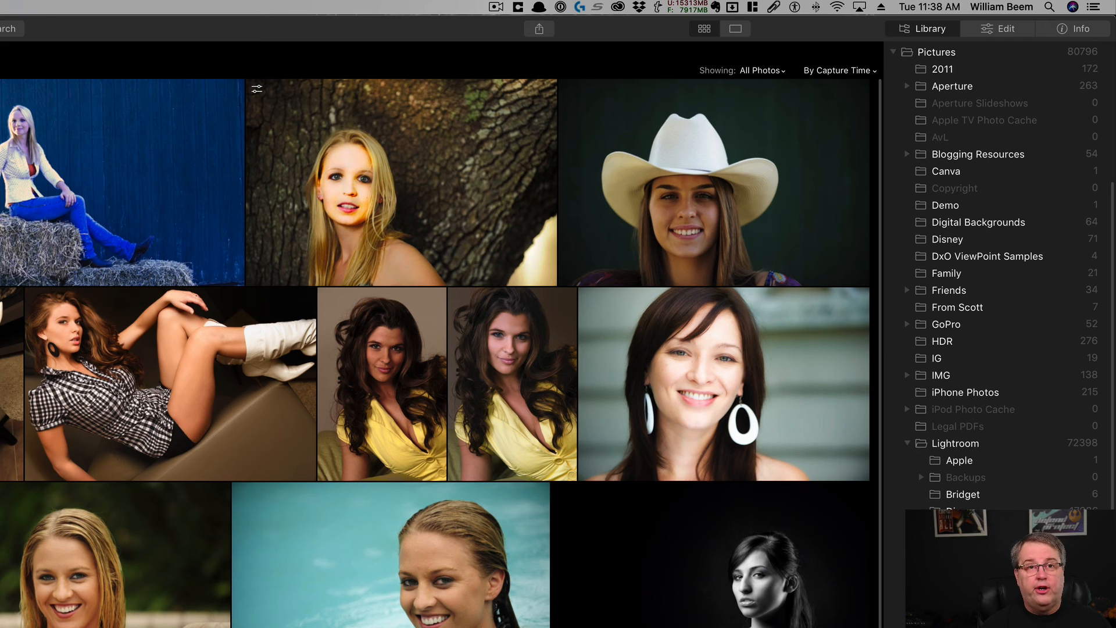
scroll(998, 276, "up", 10)
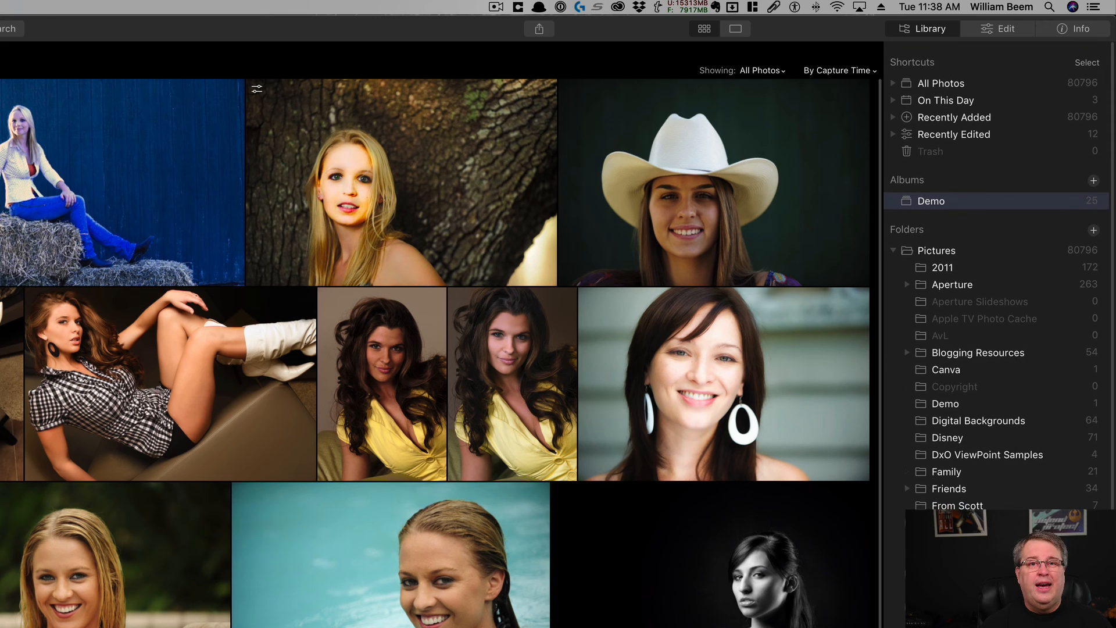
left_click(893, 249)
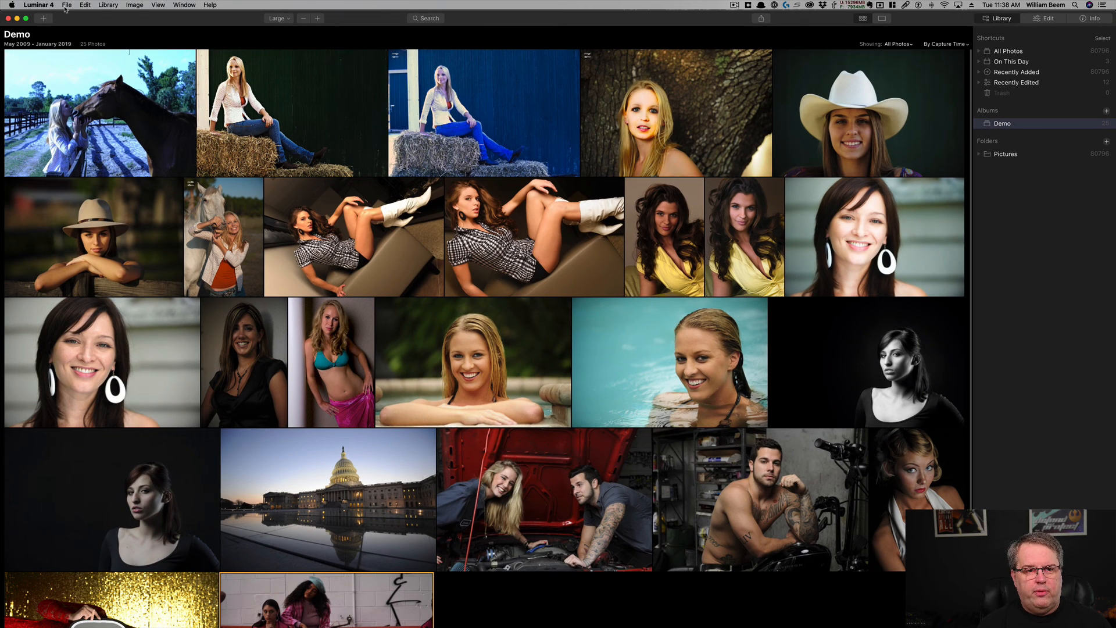
- Set the Demo album's gallery thumbnails to Small
left_click(287, 22)
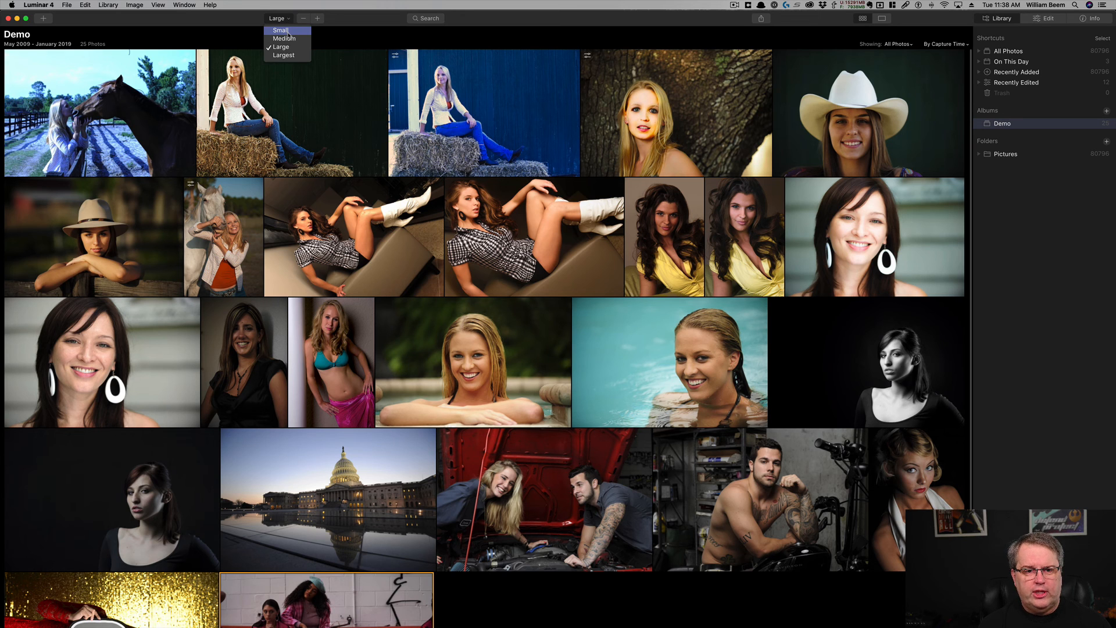
left_click(289, 32)
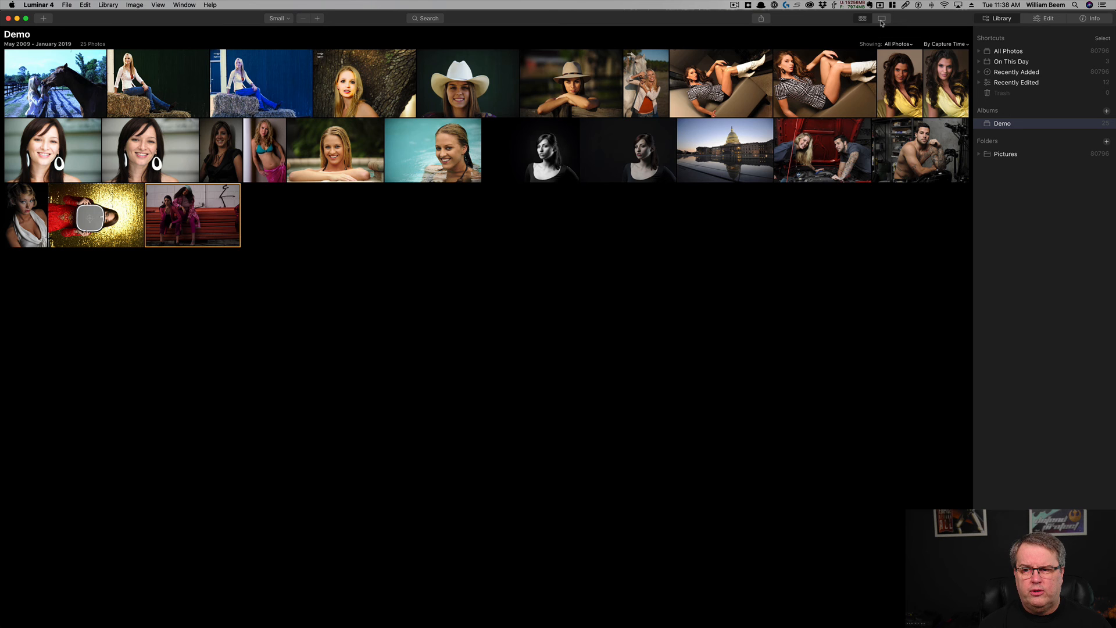
- View several Demo album photos in single image mode, ending on the pool portrait _WRB6130.NEF, and return to the gallery
left_click(882, 20)
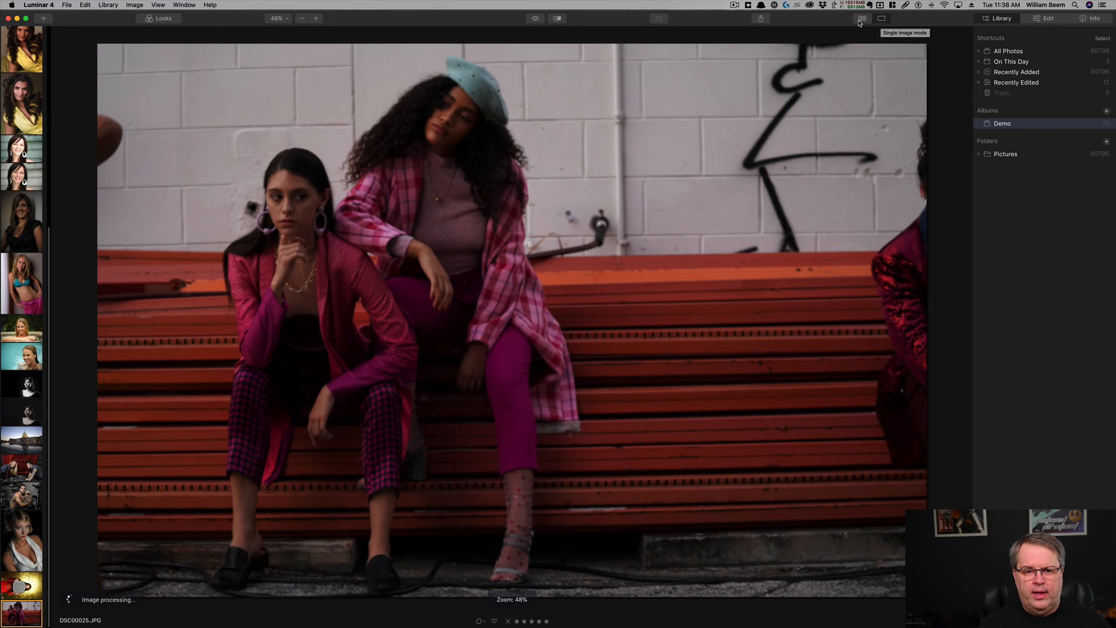
left_click(28, 92)
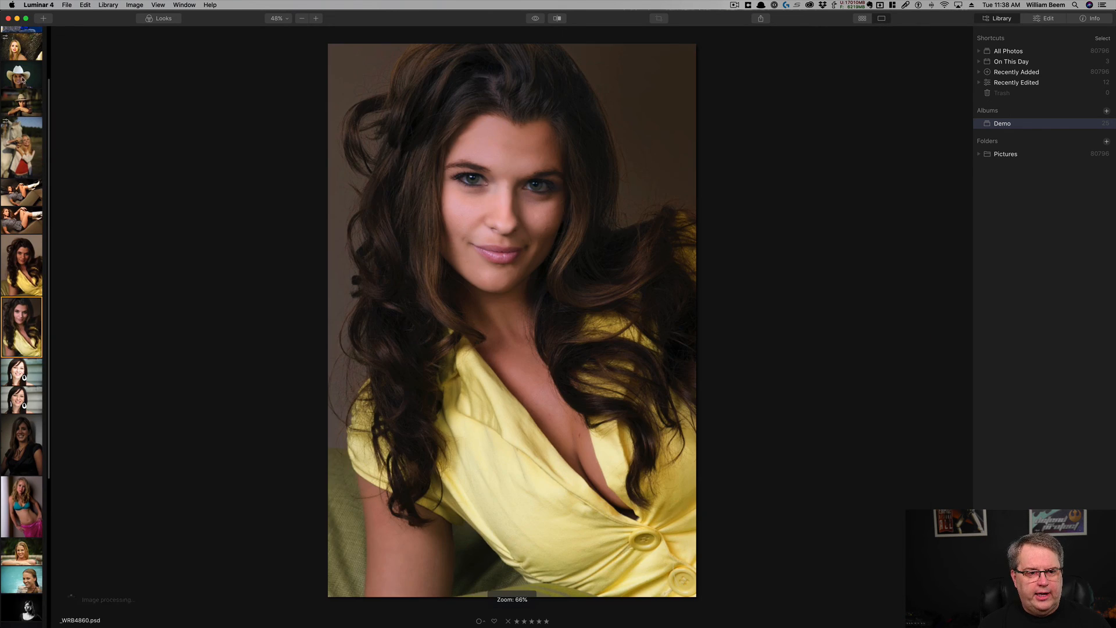
left_click(24, 79)
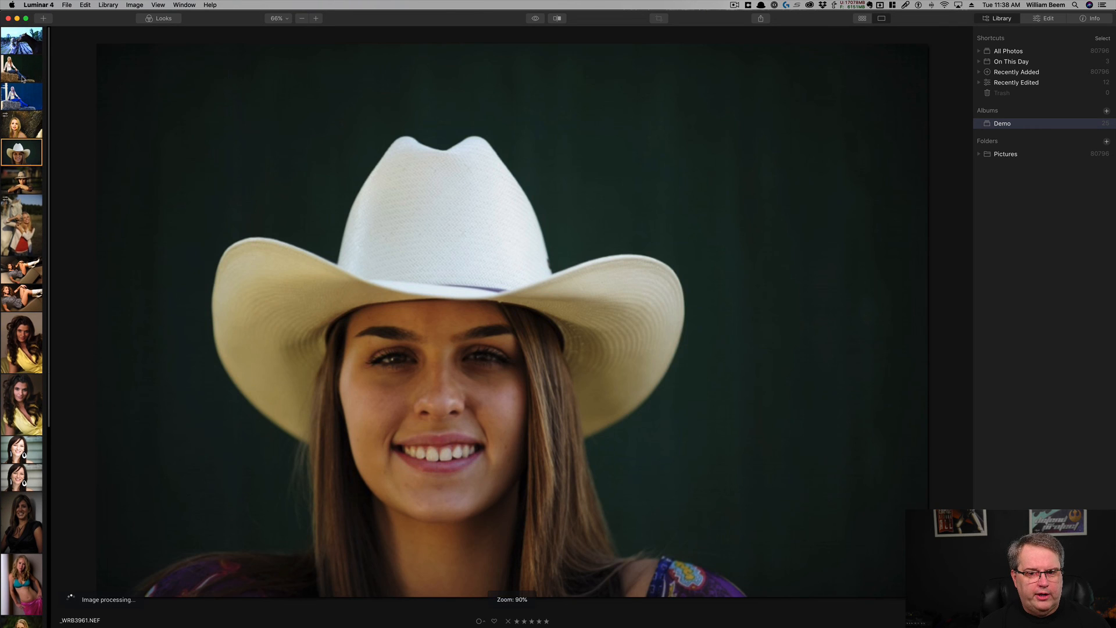
left_click(23, 69)
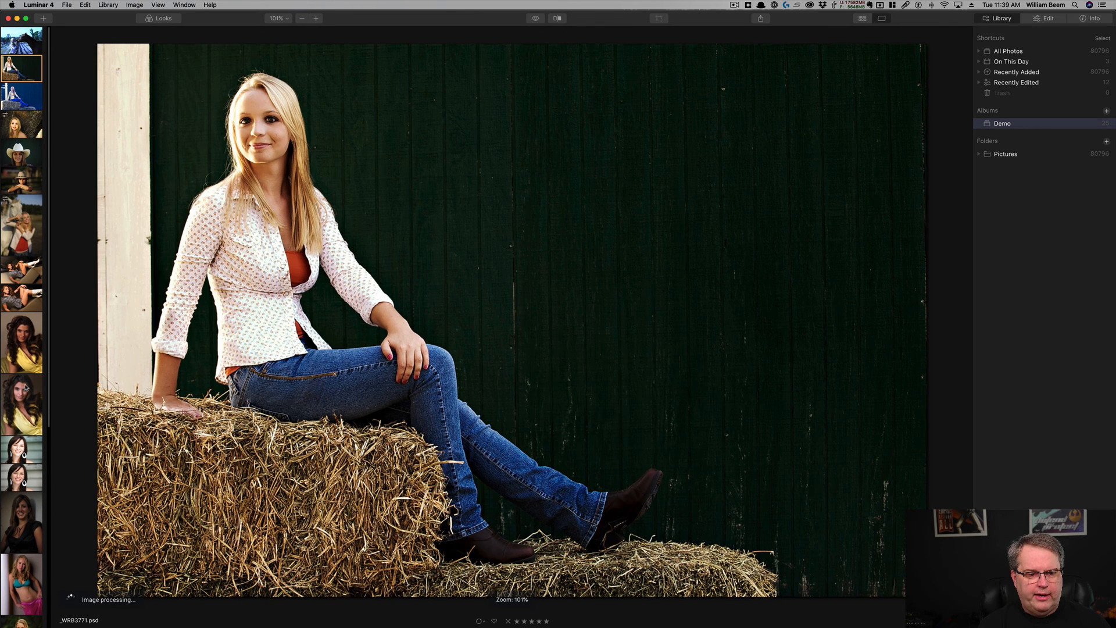
scroll(21, 492, "down", 5)
left_click(21, 493)
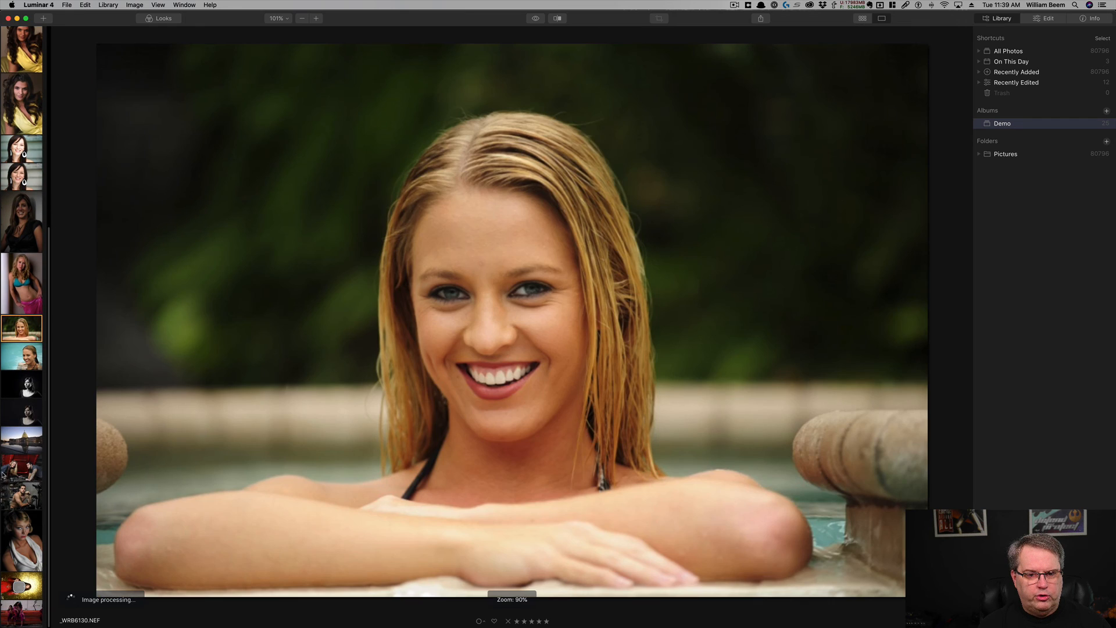
left_click(859, 21)
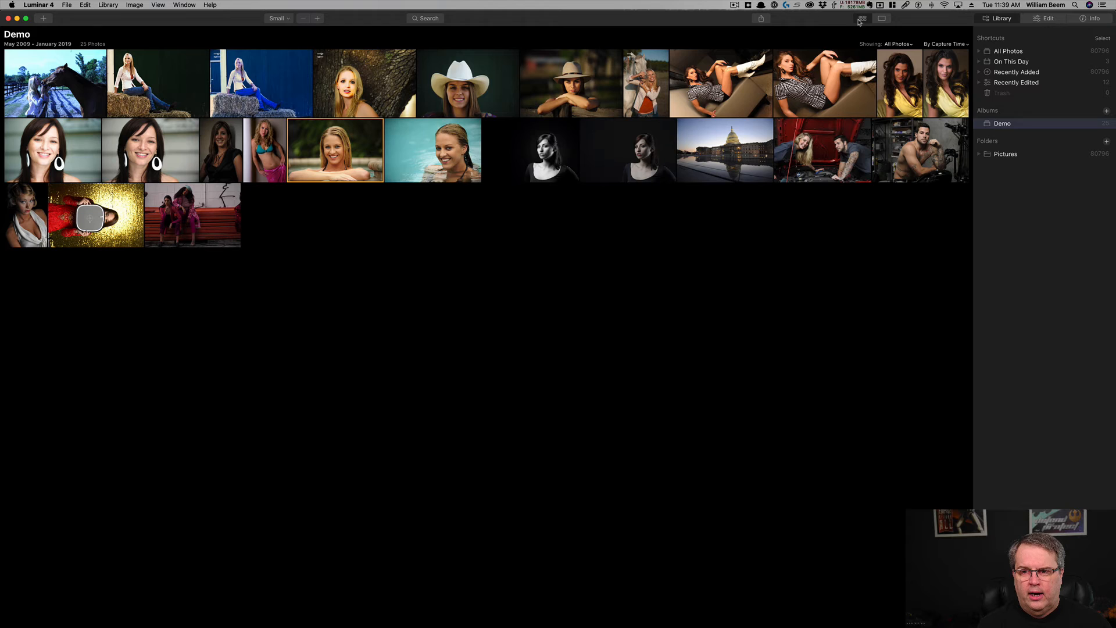
- Enlarge the gallery thumbnails stepwise to Large and reduce them one level to Medium
left_click(284, 20)
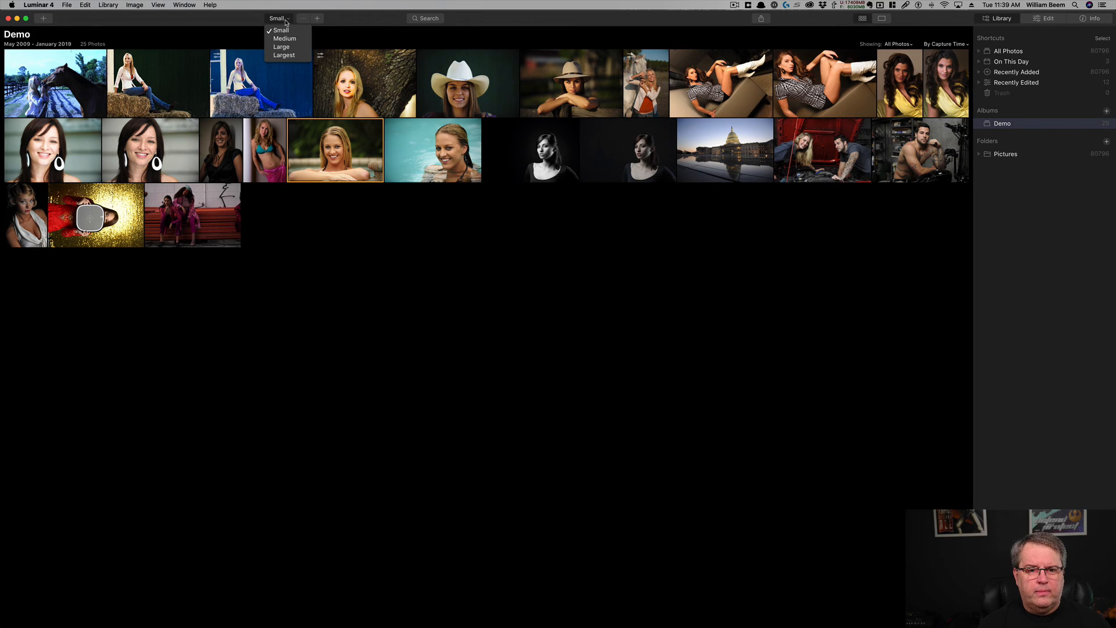
left_click(342, 21)
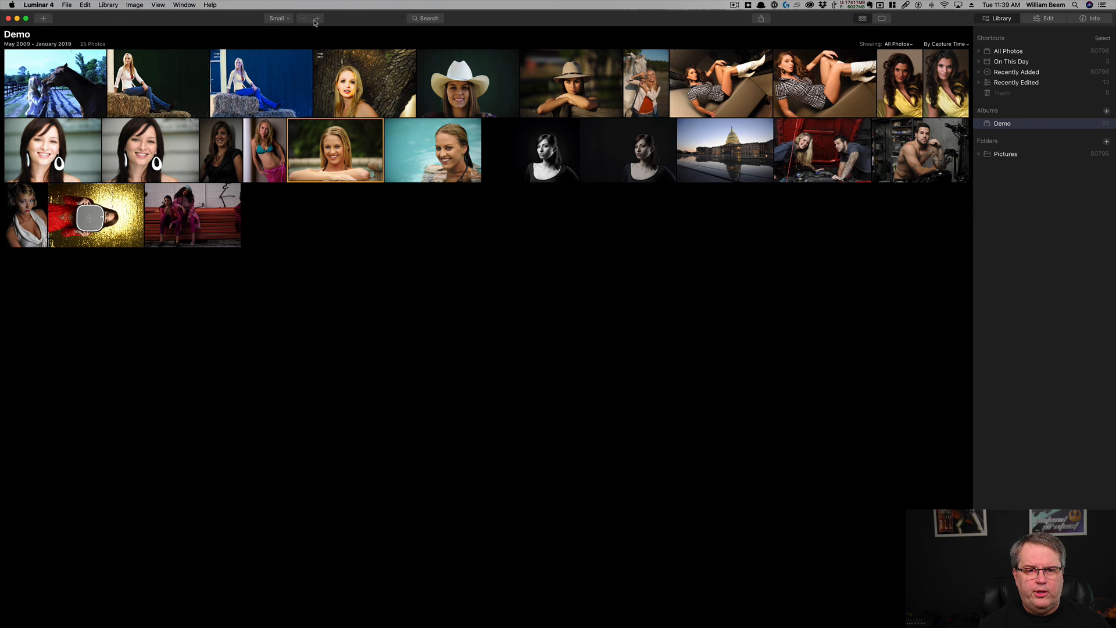
left_click(318, 19)
left_click(318, 18)
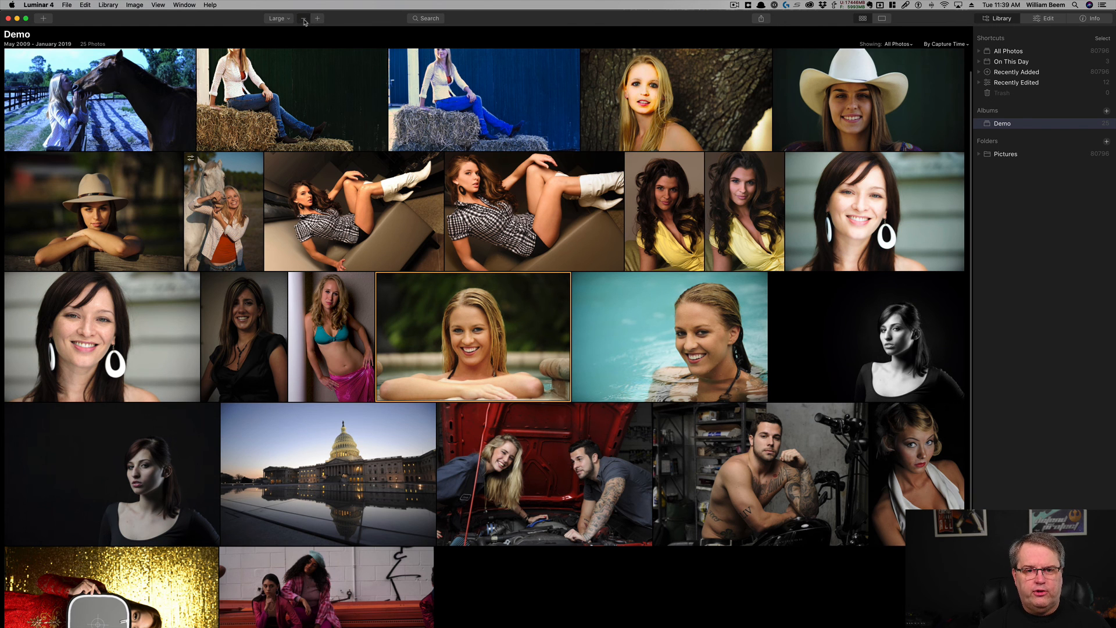
left_click(304, 21)
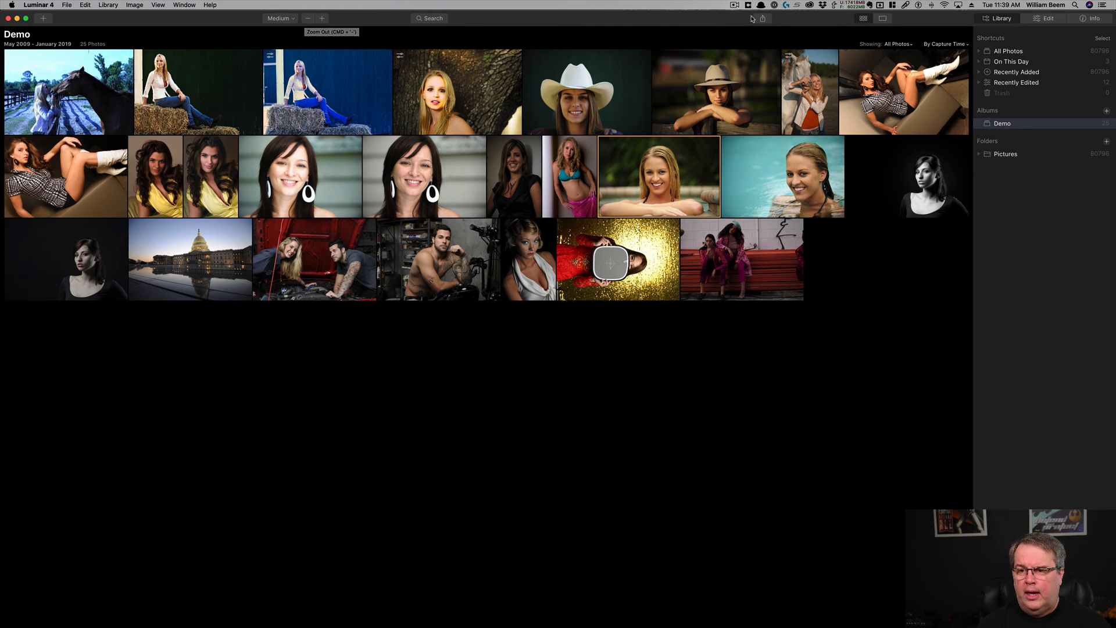
- Search the library for images or folders containing "port" in the name, and dismiss the search
left_click(432, 19)
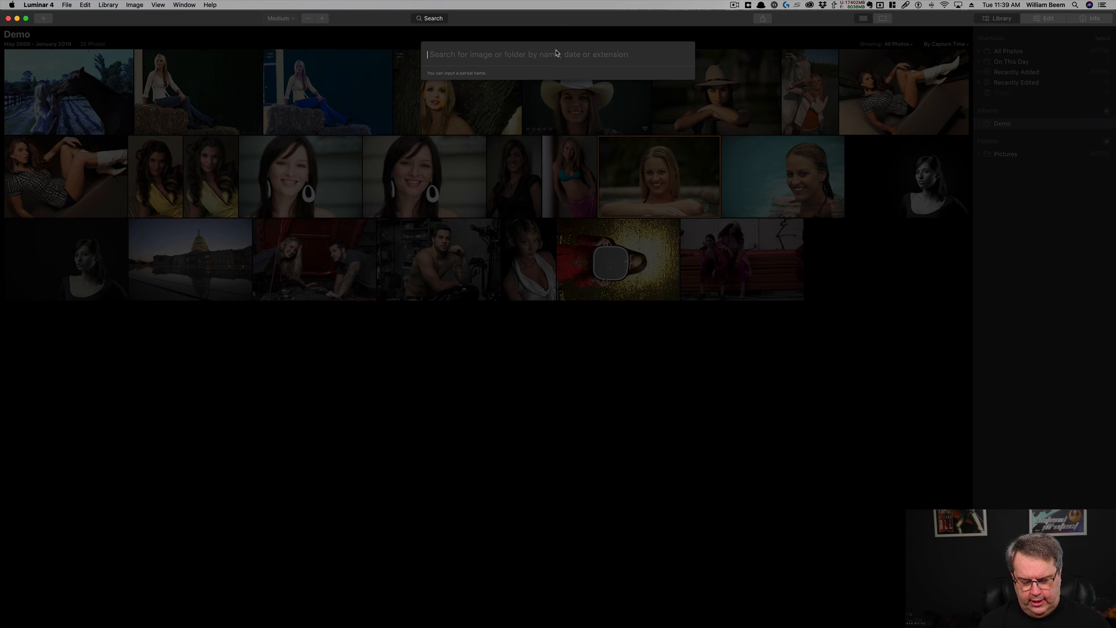
type("port")
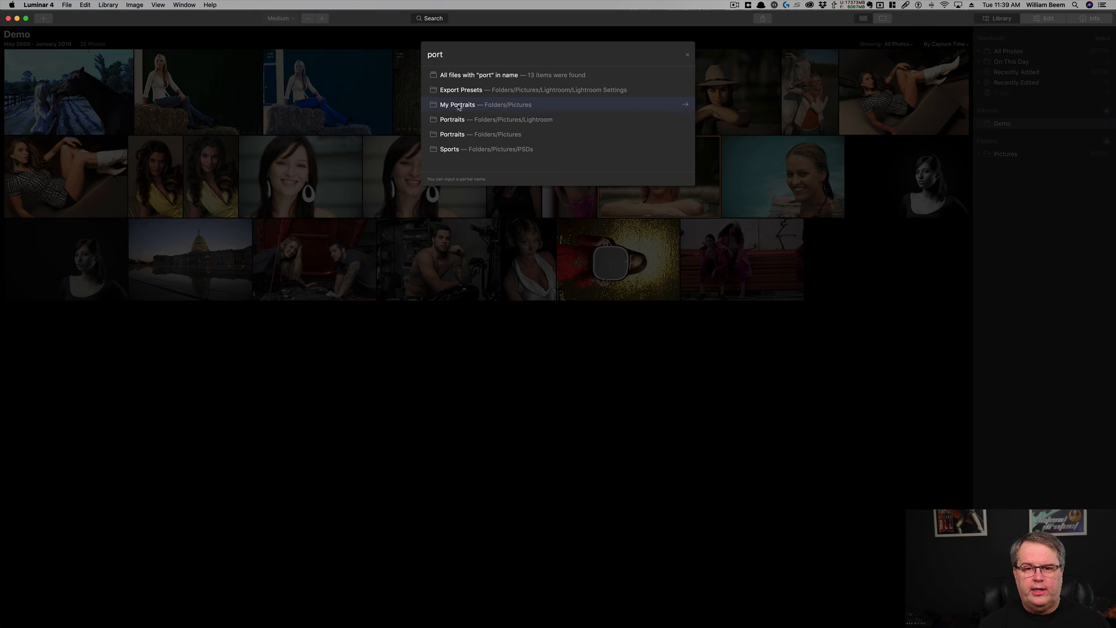
key("BackSpace")
key("BackSpace")
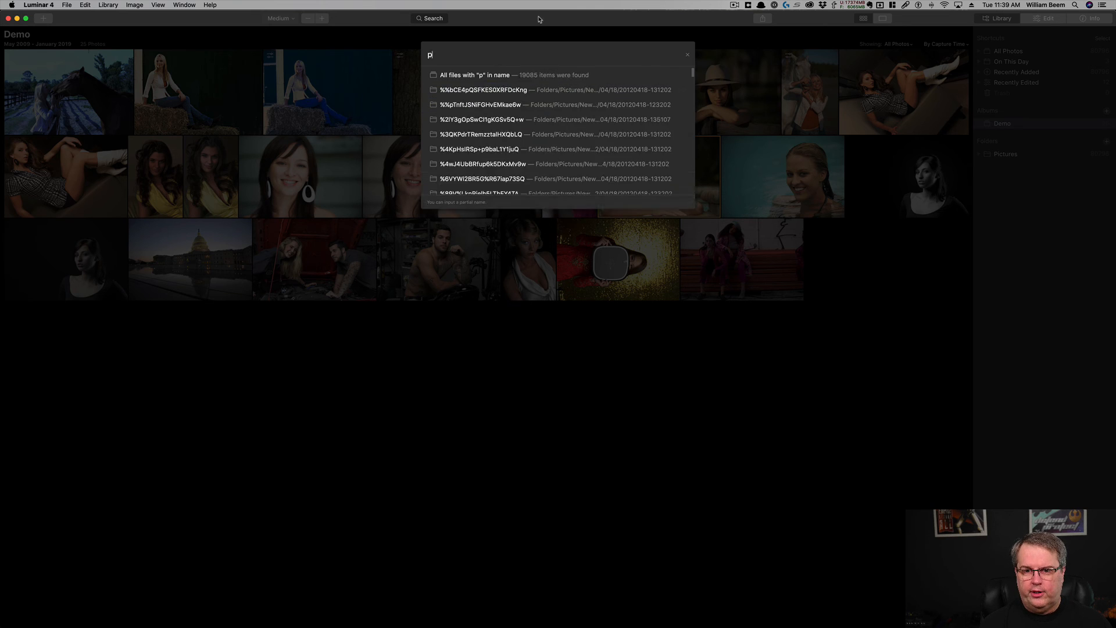
key("Escape")
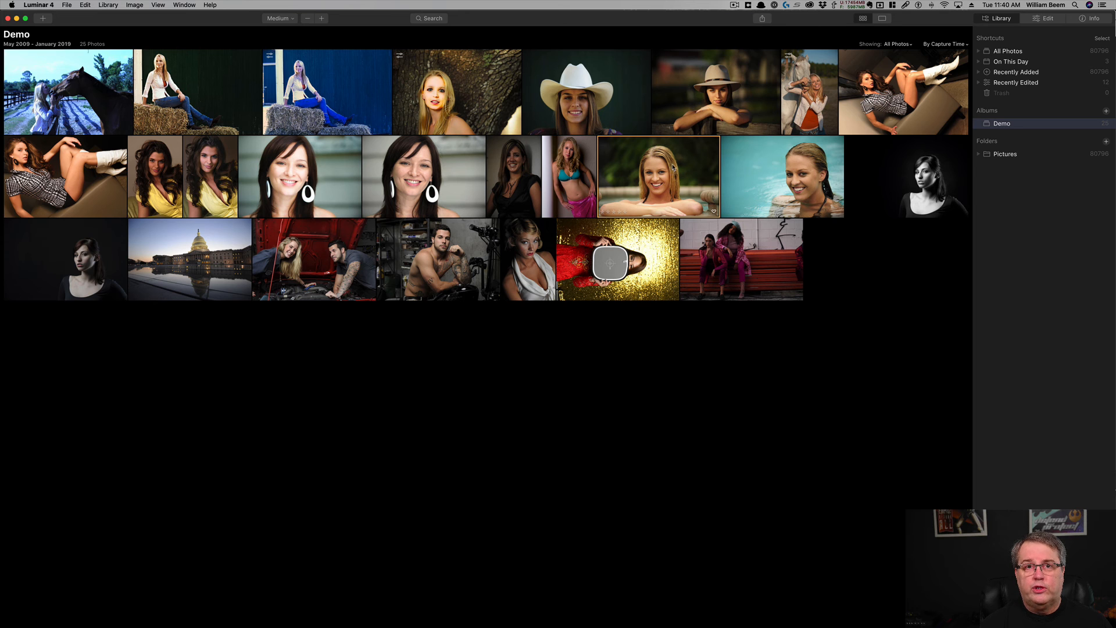
- Open the selected pool portrait in Edit mode, check its camera and exposure information, and return to the editing tools
left_click(1046, 19)
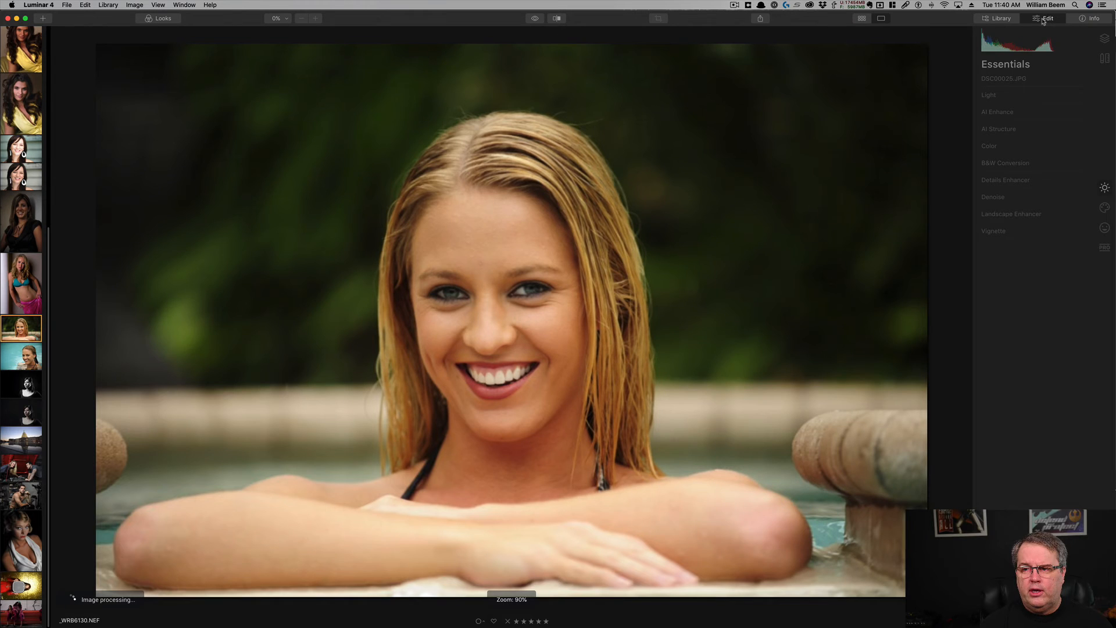
left_click(1095, 19)
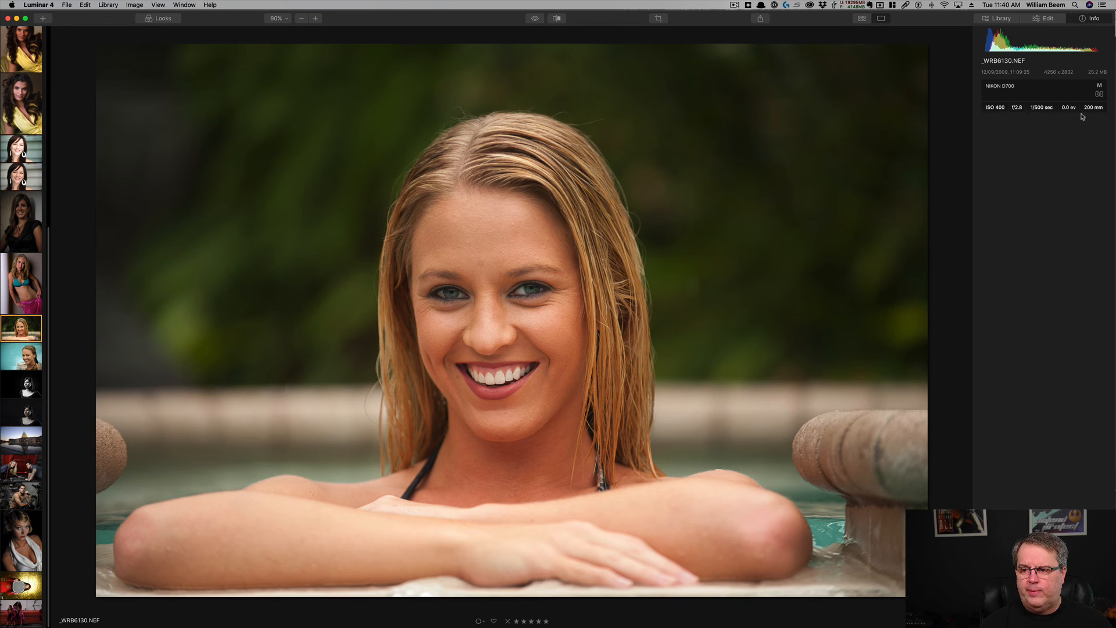
left_click(1048, 20)
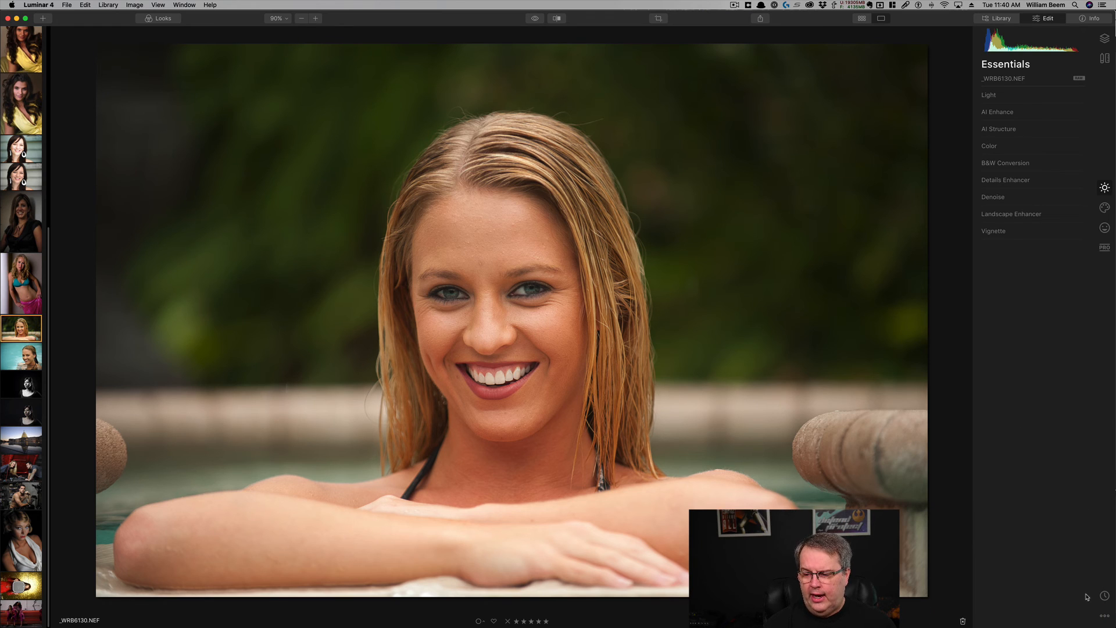
- Review the additional adjustment commands and the available color labels for the photo without applying any
left_click(1105, 618)
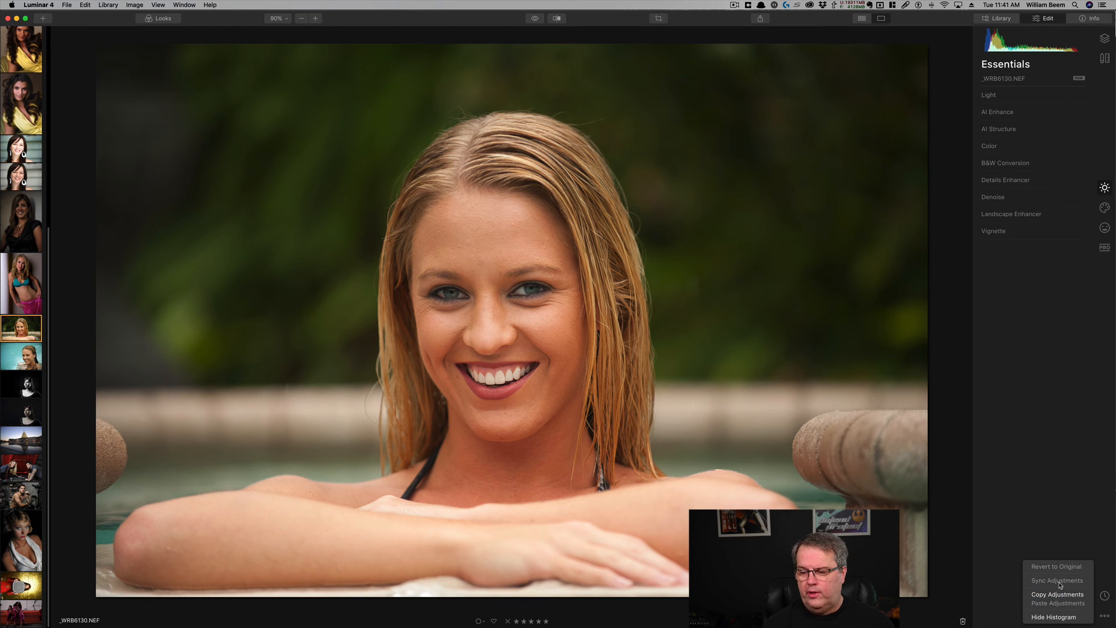
left_click(1009, 563)
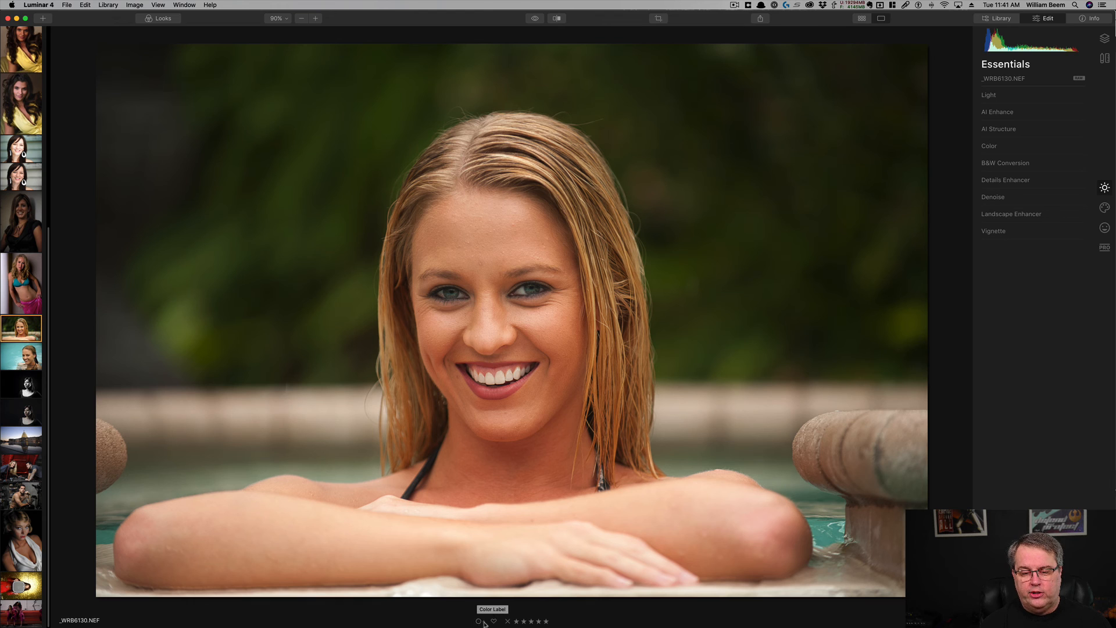
left_click(483, 622)
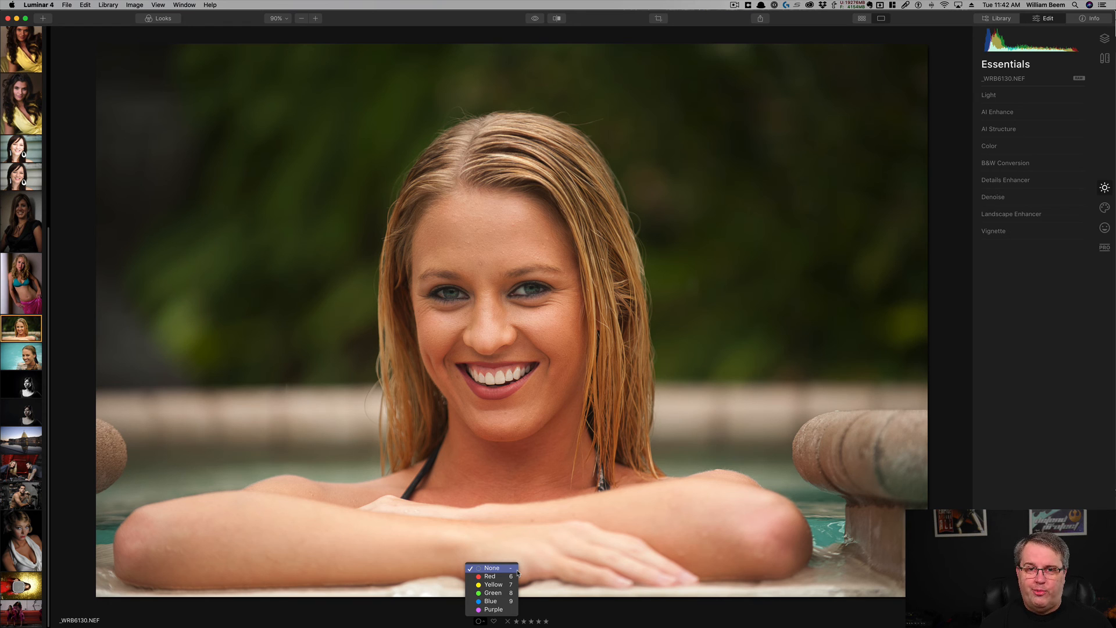
left_click(600, 623)
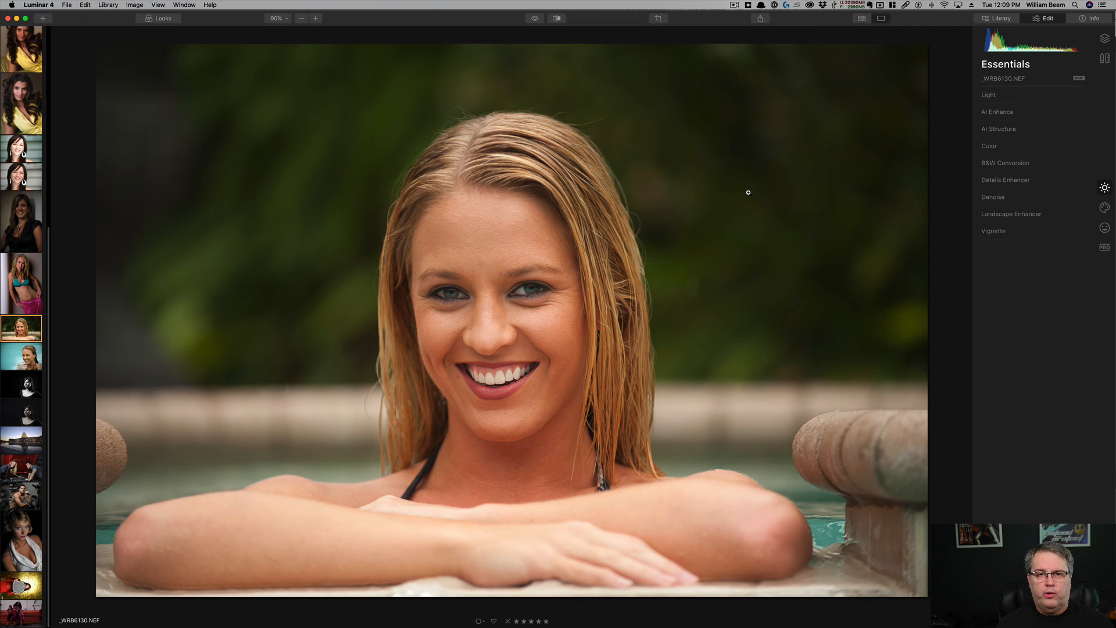
- Show the Canvas tools and expand the Lens & Geometry settings
left_click(1104, 59)
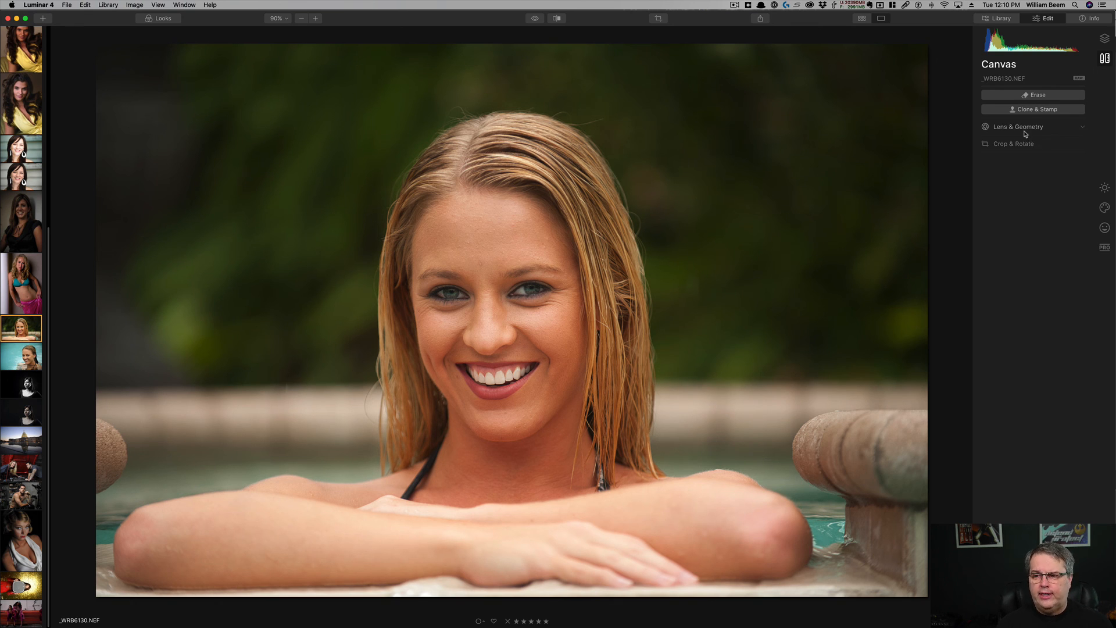
left_click(1024, 129)
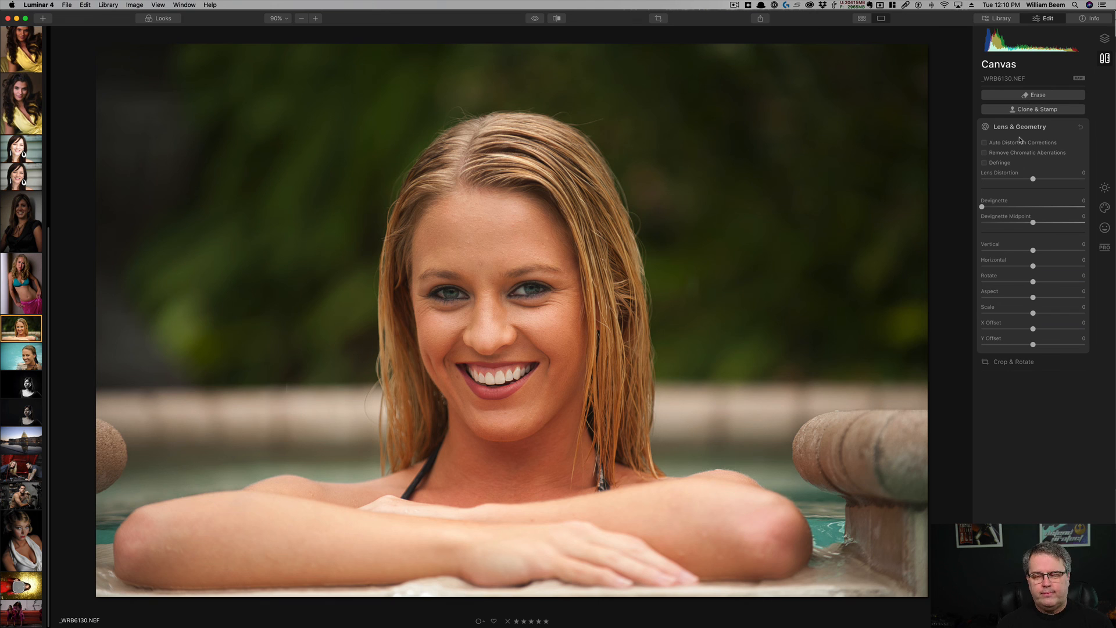
- Enable Auto Distortion Corrections, Remove Chromatic Aberrations and Defringe for the pool portrait
left_click(985, 145)
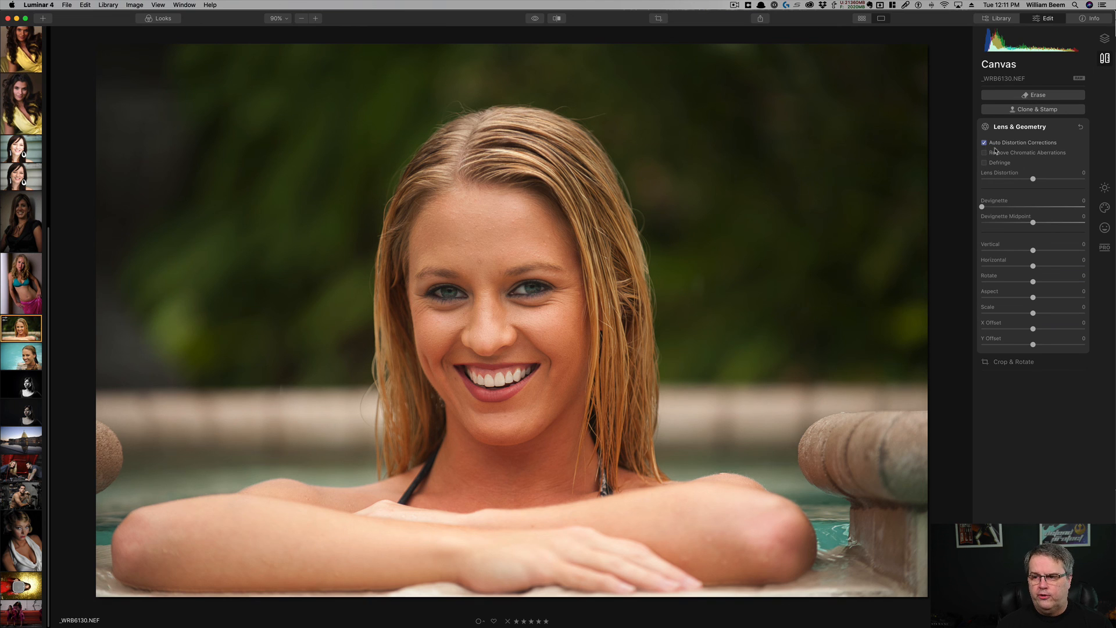
left_click(986, 154)
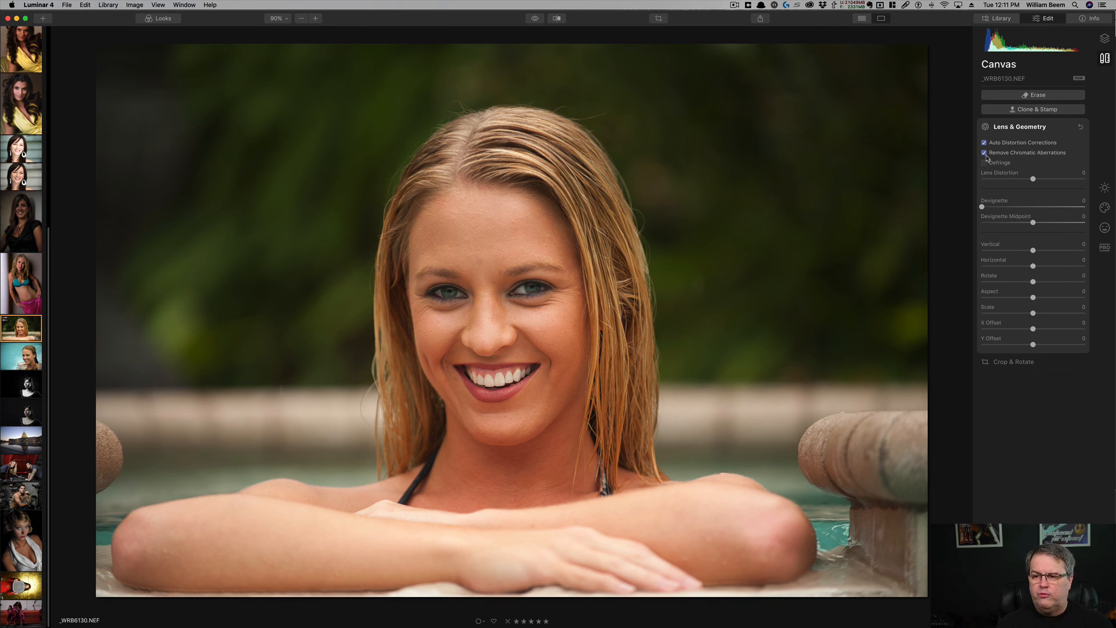
left_click(984, 163)
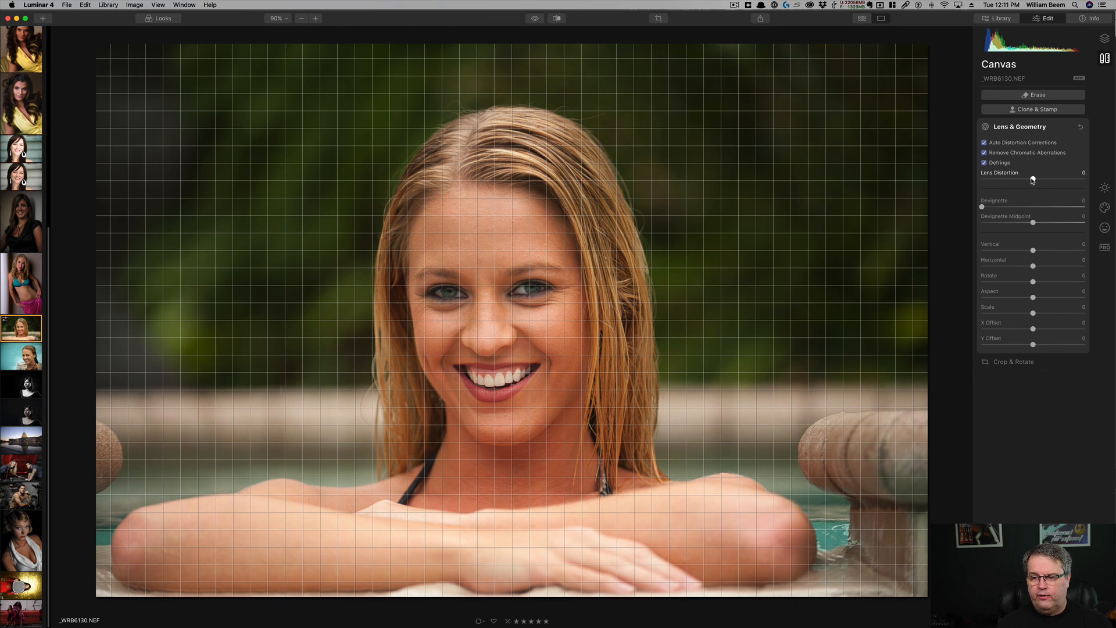
- Try Lens Distortion at -49 and 41 on the pool portrait, and restore its default value
left_click_drag(1032, 179, 1007, 180)
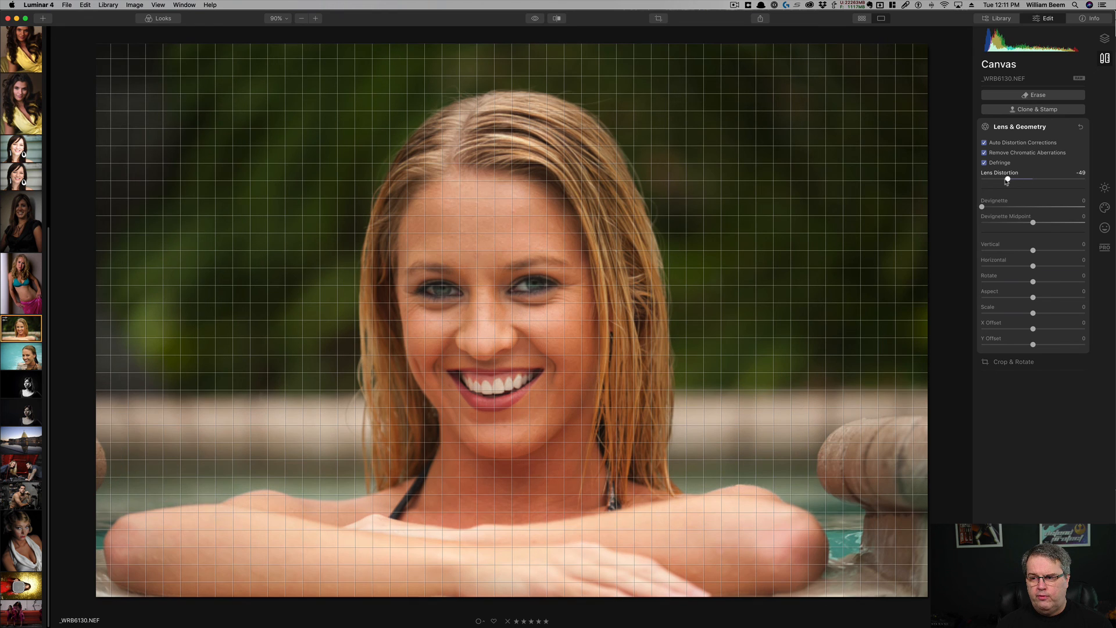
left_click(1055, 179)
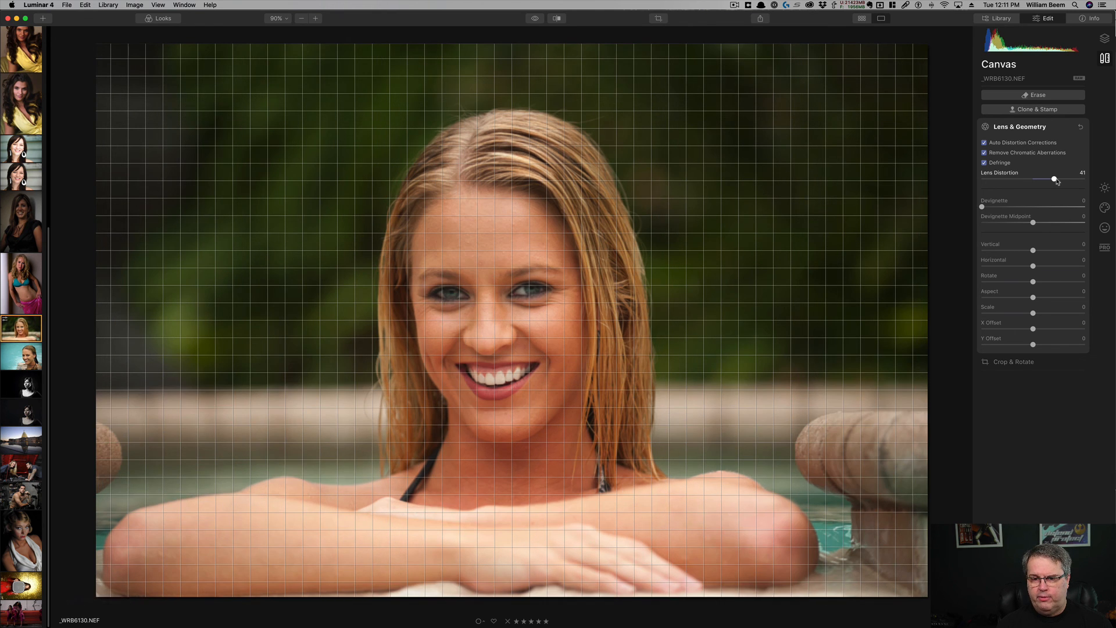
double_click(1054, 180)
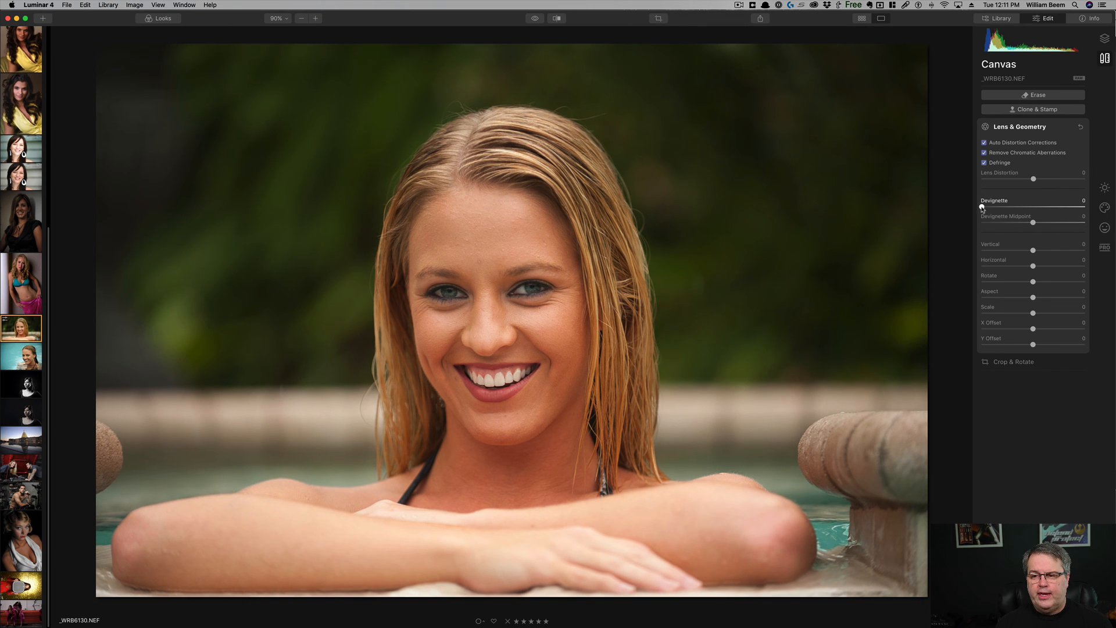
- Set Devignette to 58 and Devignette Midpoint to -36 to brighten the portrait's edges
left_click_drag(982, 207, 996, 208)
left_click_drag(1002, 208, 1005, 207)
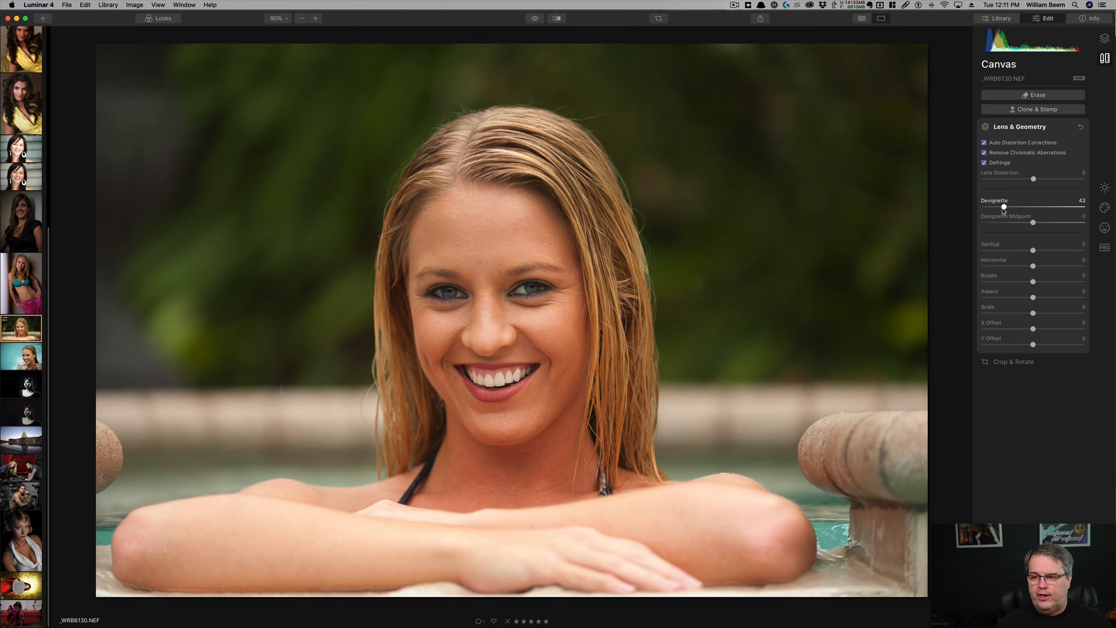
left_click_drag(1004, 207, 1044, 226)
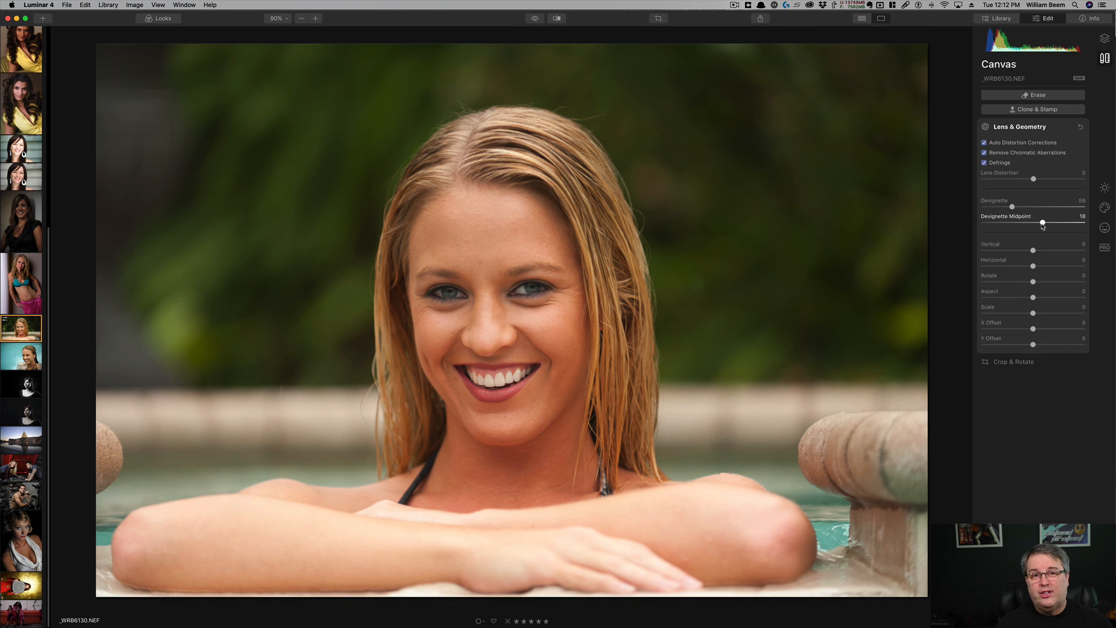
left_click_drag(1043, 224, 1013, 226)
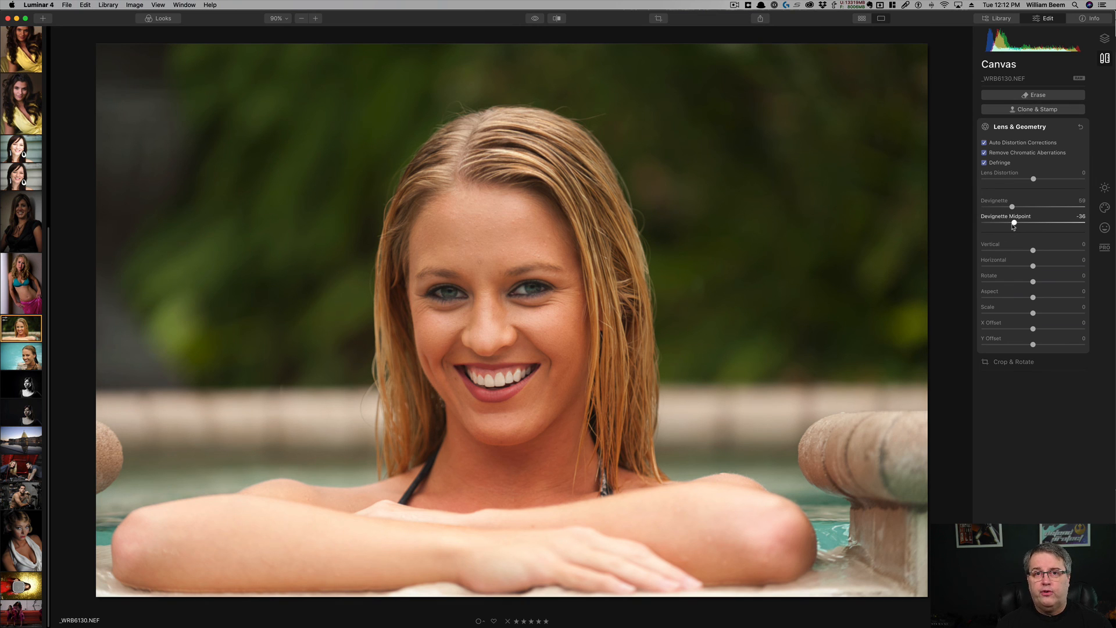
- Try a Vertical perspective correction of 28, and reset all Lens & Geometry adjustments
mouse_move(1030, 262)
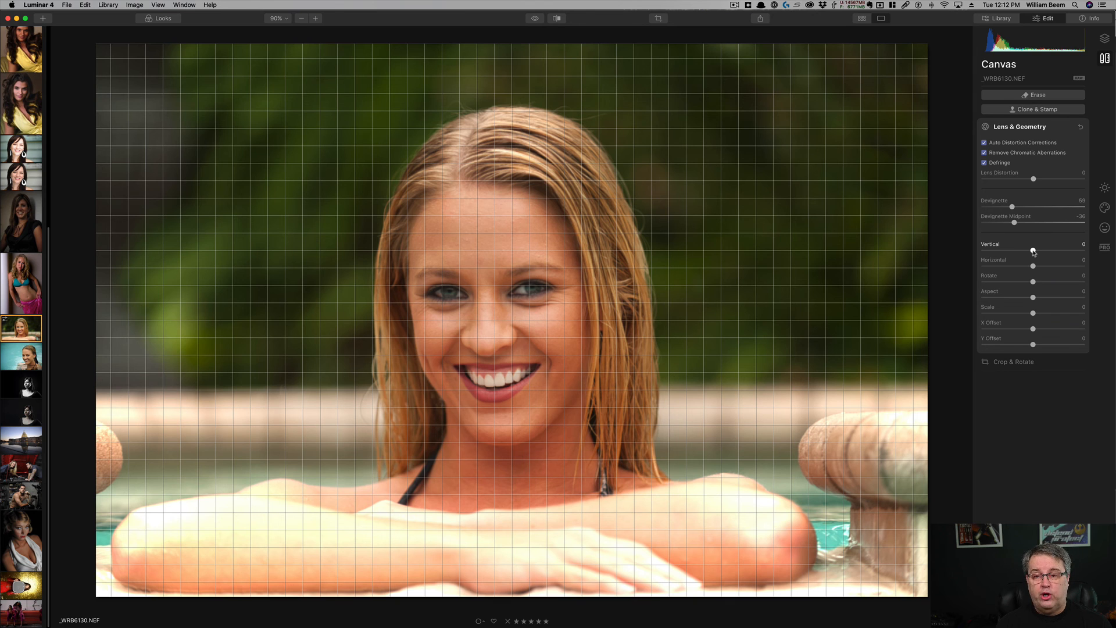
mouse_move(1034, 251)
left_mouse_down()
mouse_move(1014, 251)
mouse_move(1049, 252)
left_mouse_up()
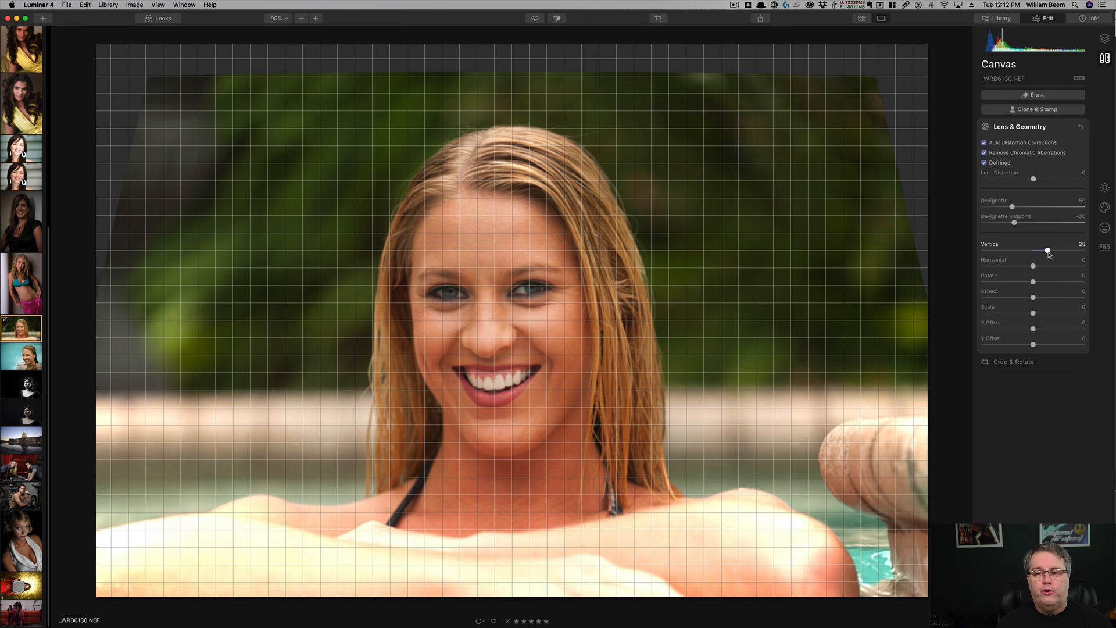
double_click(991, 247)
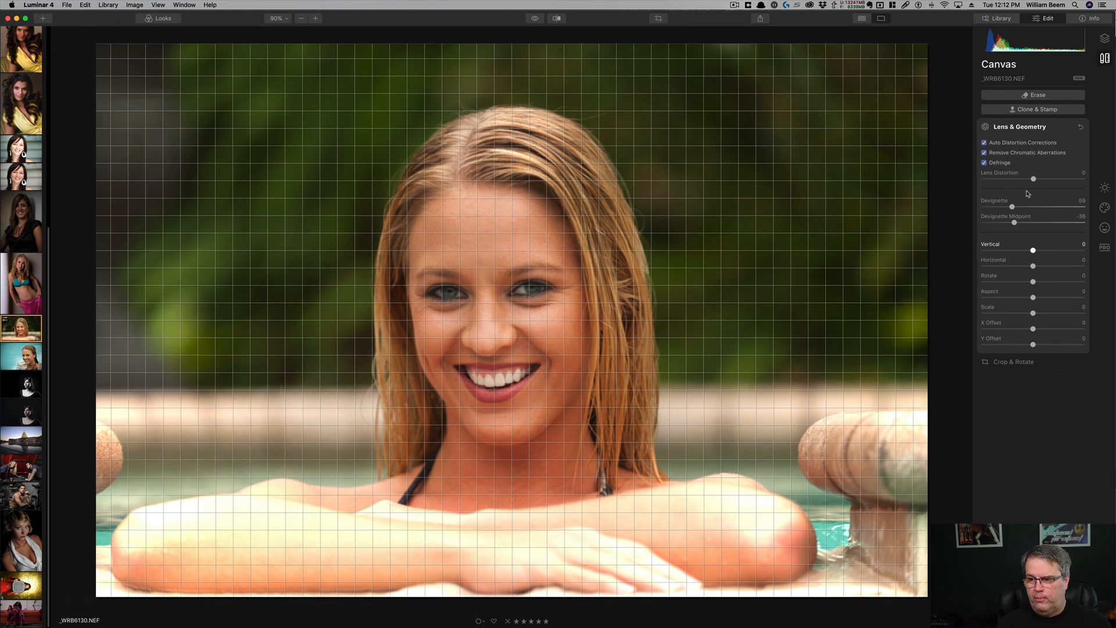
left_click(1081, 127)
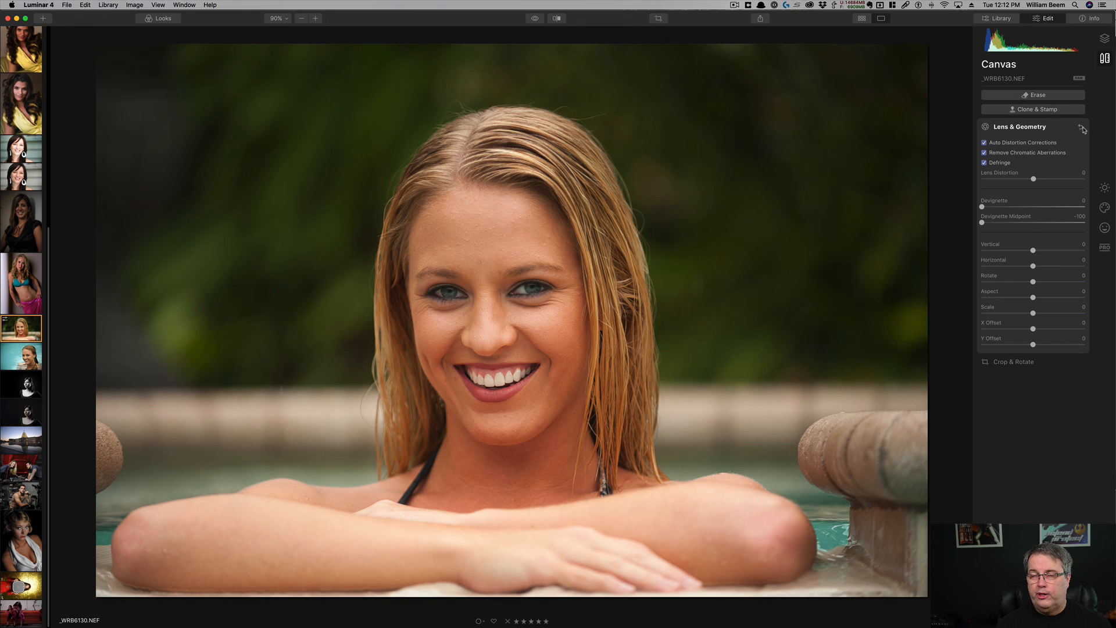
left_click(1083, 129)
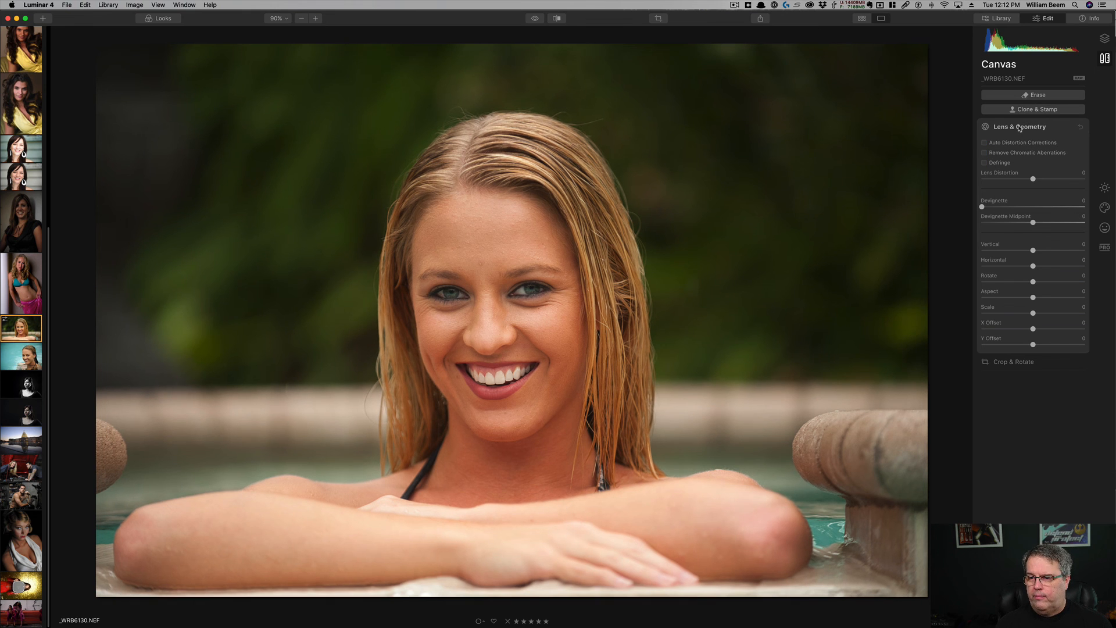
- Open Crop & Rotate for the portrait and try the transposed crop orientation before restoring the original one
left_click(1019, 128)
left_click(1025, 144)
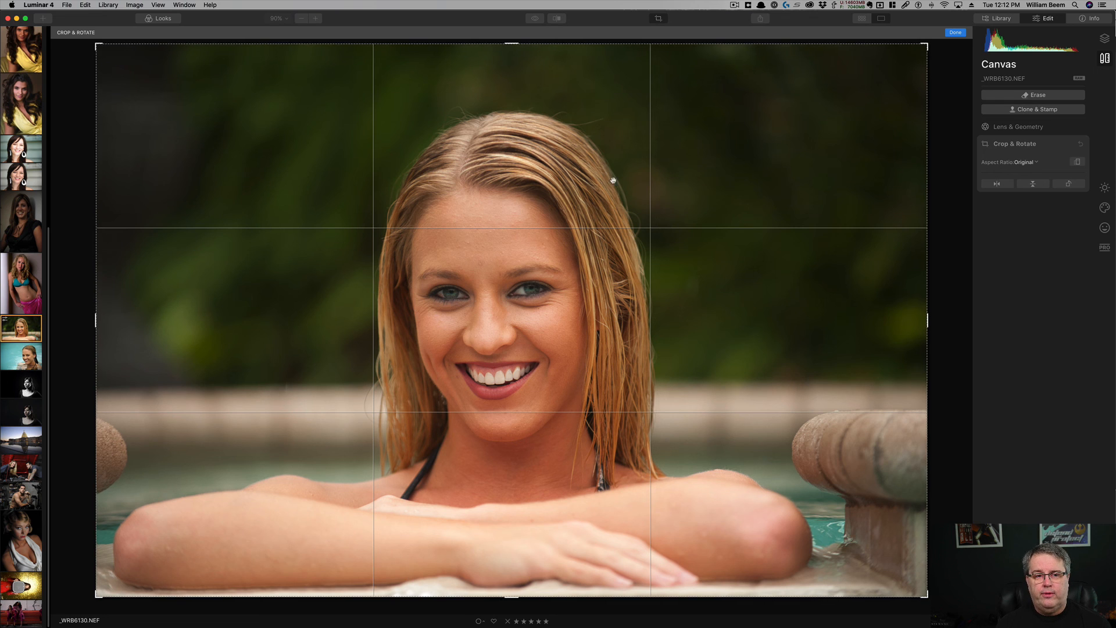
left_click(1077, 163)
left_click(1077, 164)
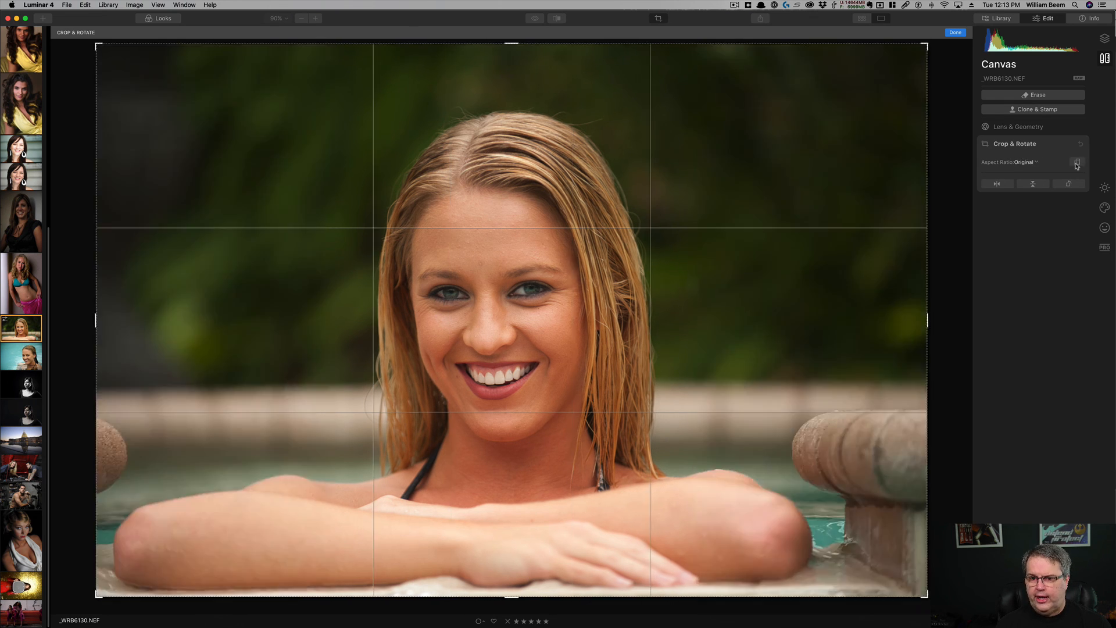
left_click(1077, 164)
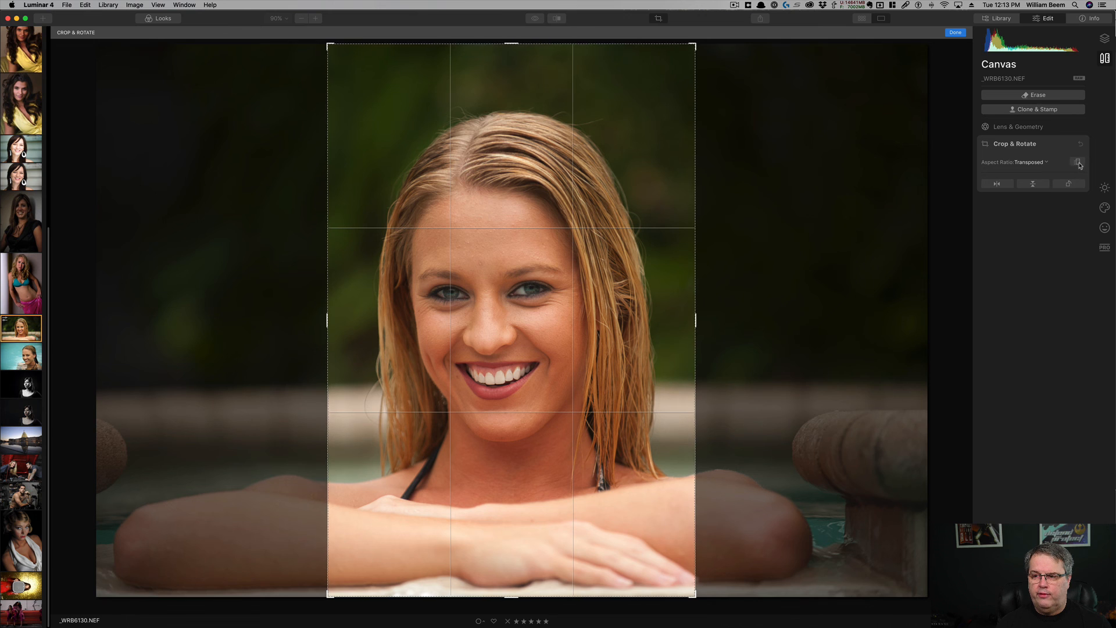
left_click(1079, 163)
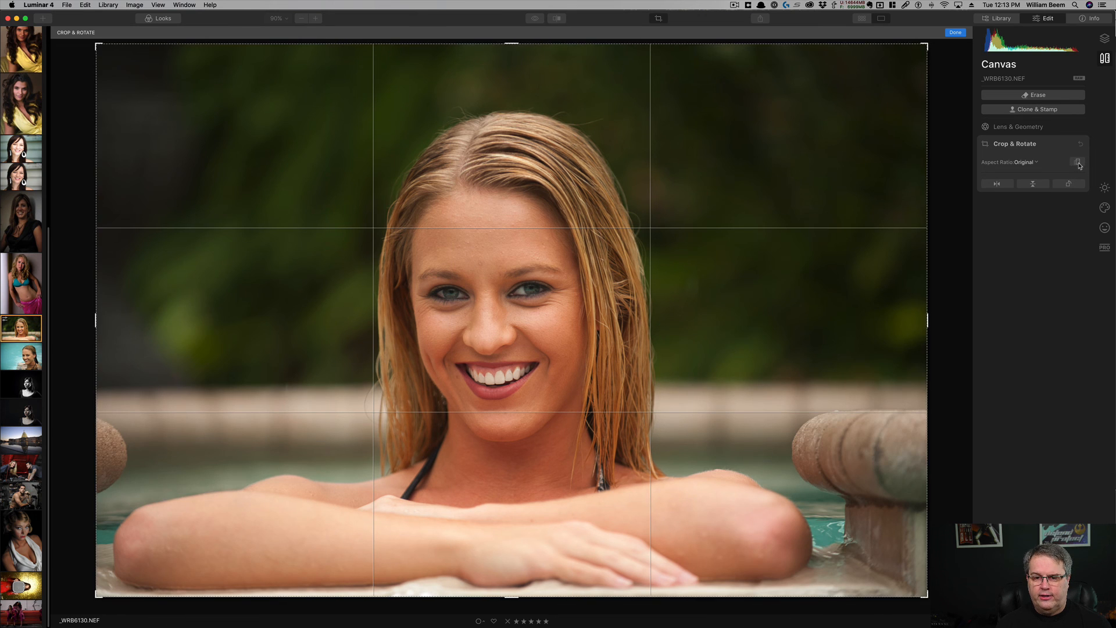
- Set the crop's aspect ratio to Facebook Cover, and view the custom aspect ratio entry without applying a custom value
left_click(1025, 164)
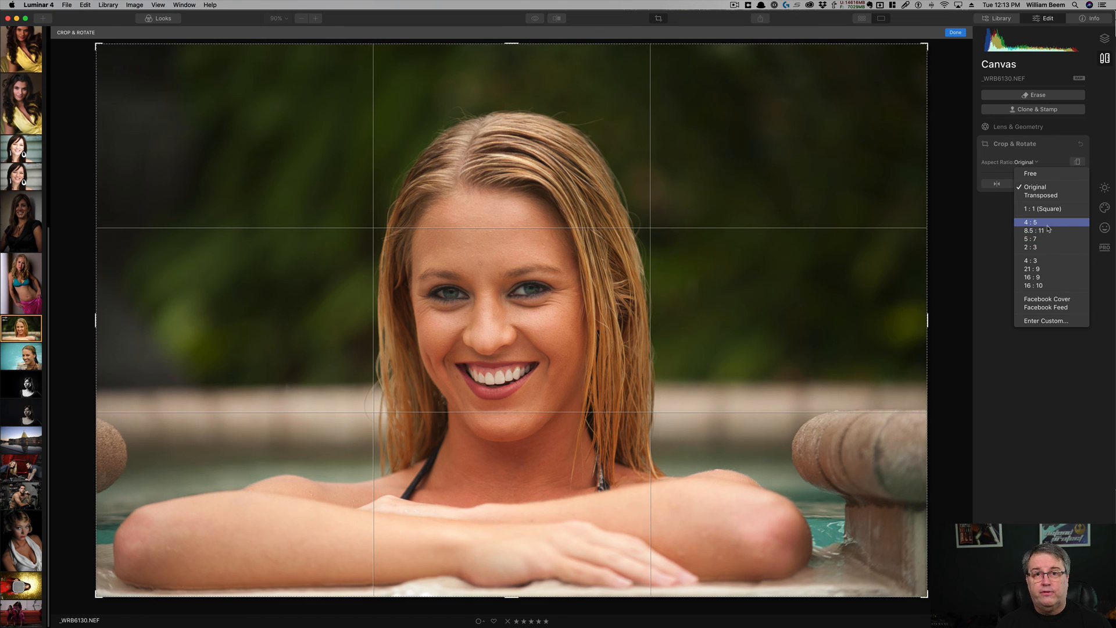
left_click(1081, 304)
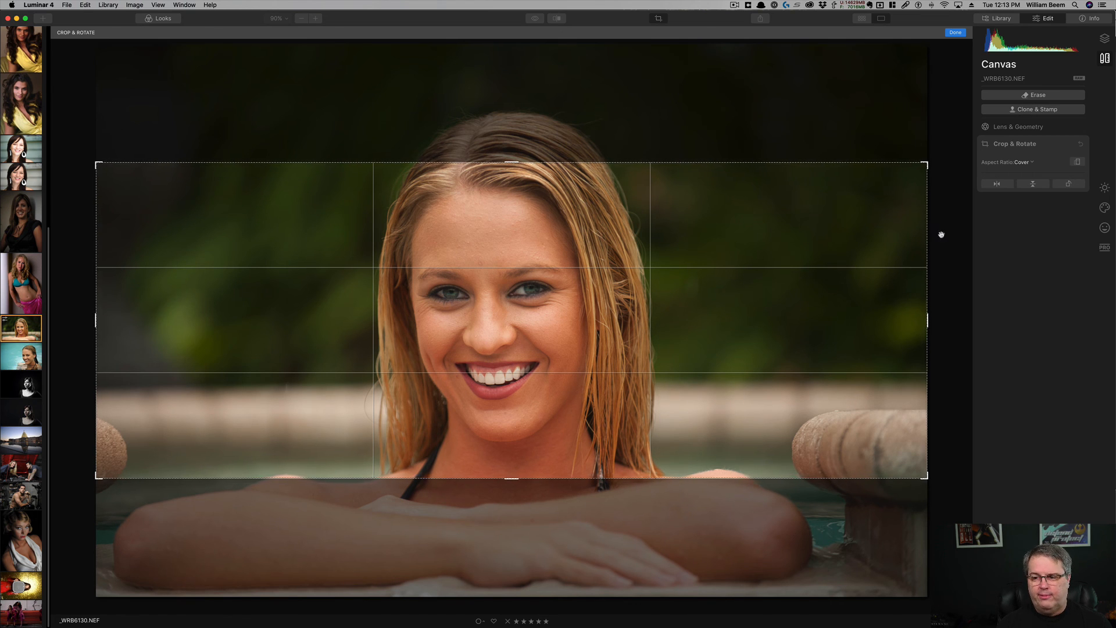
left_click(1030, 164)
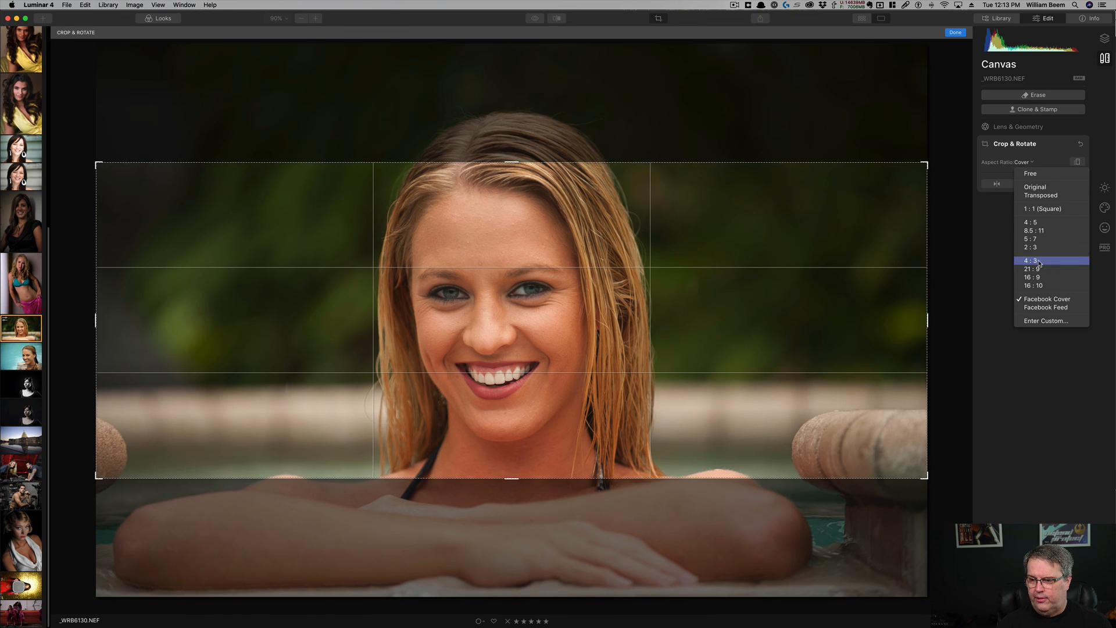
left_click(1050, 323)
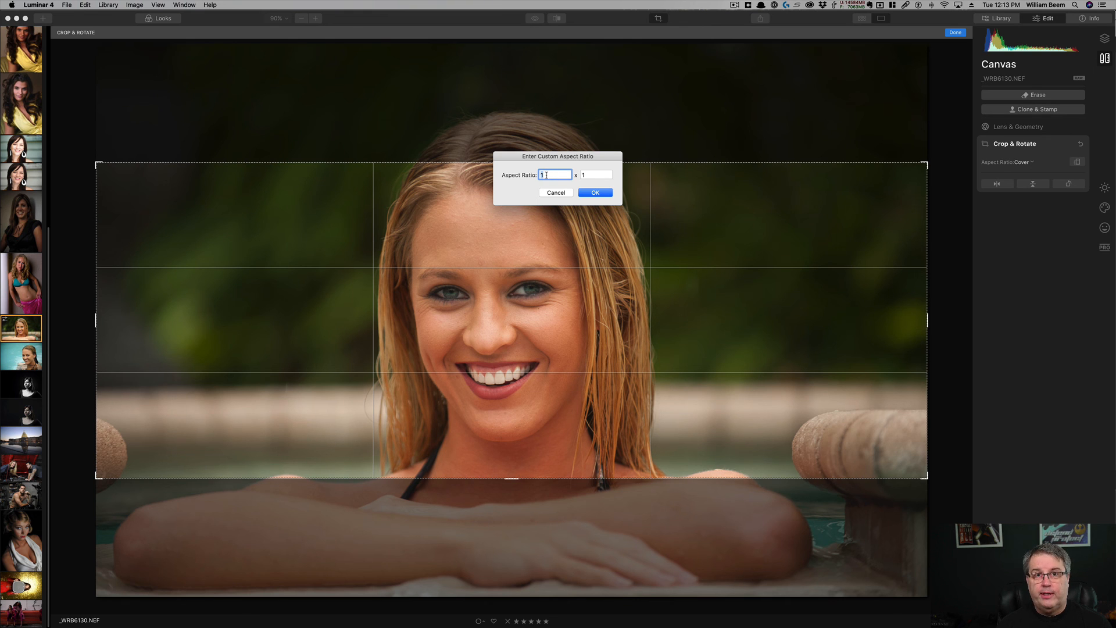
left_click(550, 193)
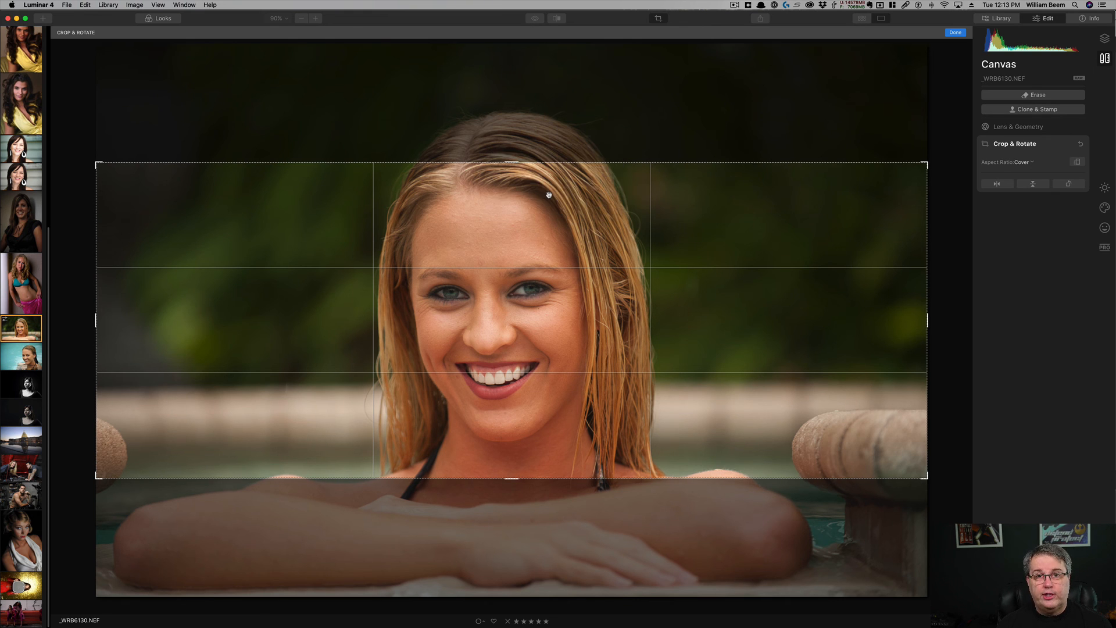
- Retouch the skin between the eyebrows with Clone & Stamp, sampling the nearby forehead with a brush size of 28, and finish the tool
left_click(1055, 110)
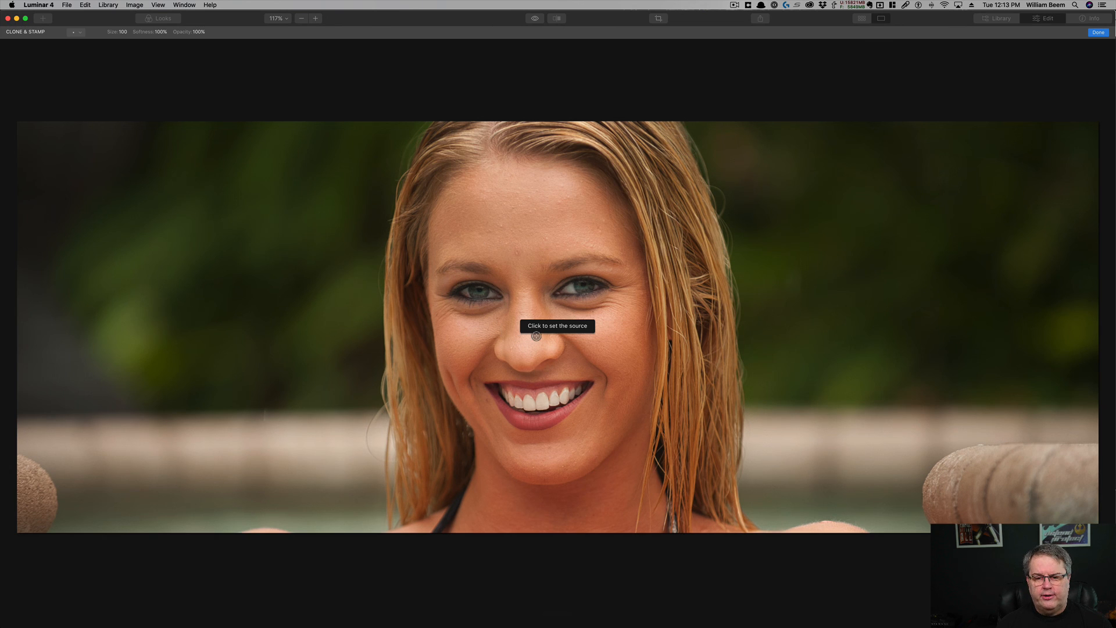
left_click(506, 253)
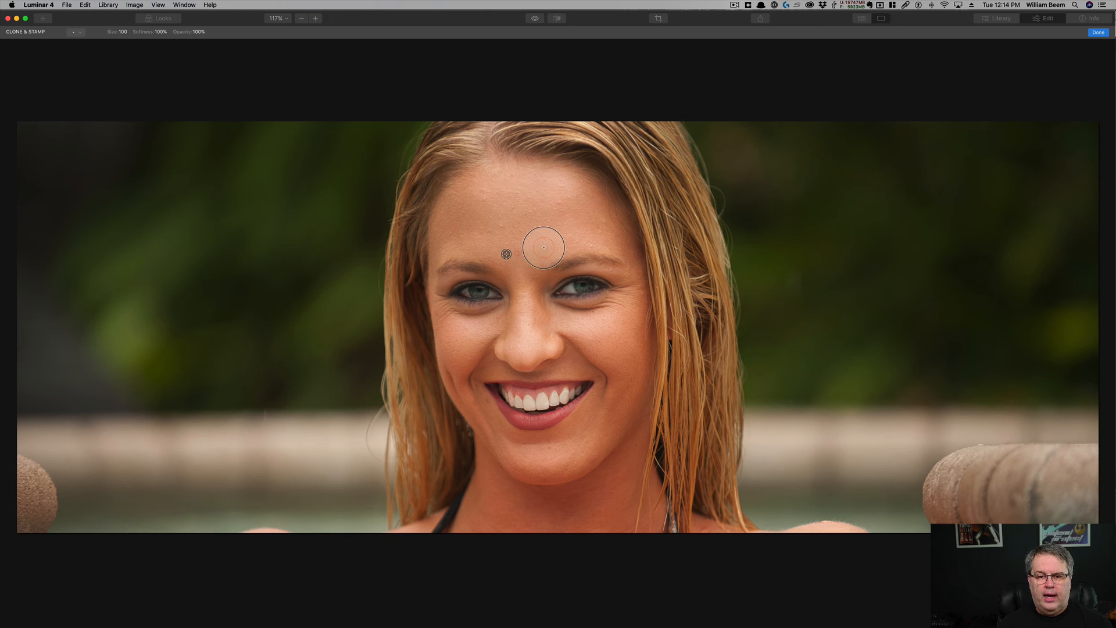
key("bracketleft")
key("bracketleft")
key("bracketleft")
key("bracketleft")
key("bracketleft")
key("bracketleft")
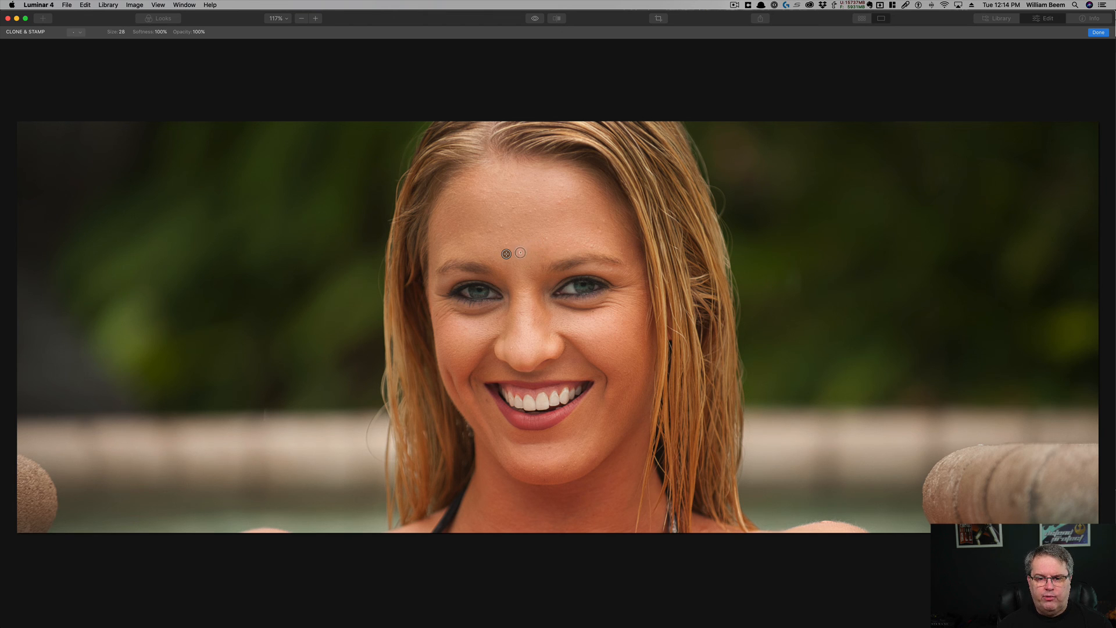
mouse_move(518, 253)
left_mouse_down()
mouse_move(527, 275)
mouse_move(520, 261)
left_mouse_up()
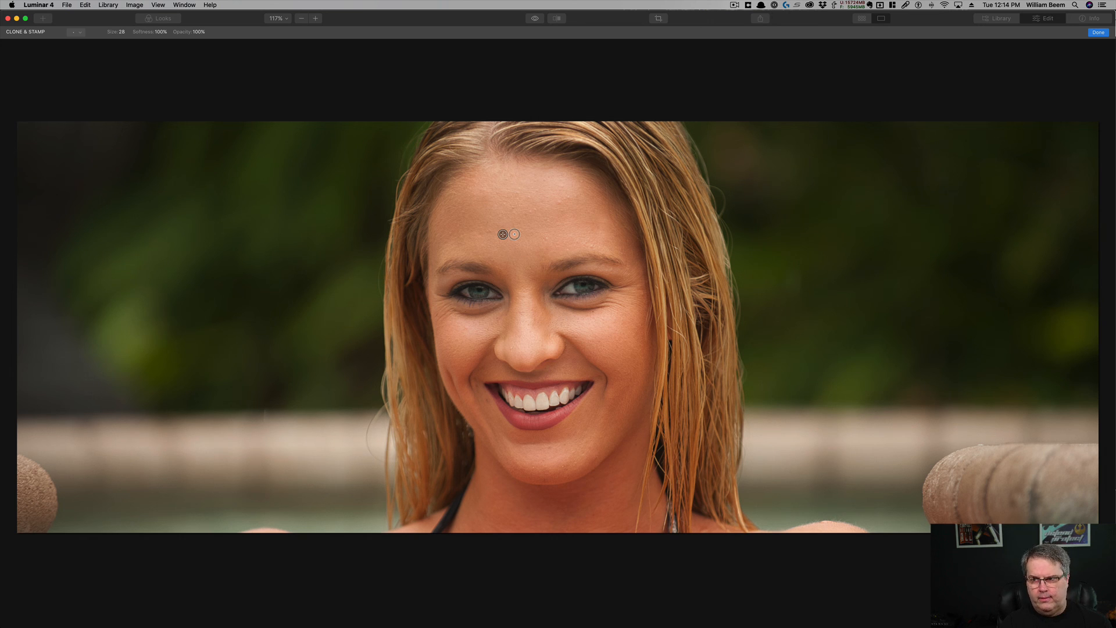
left_click(1100, 33)
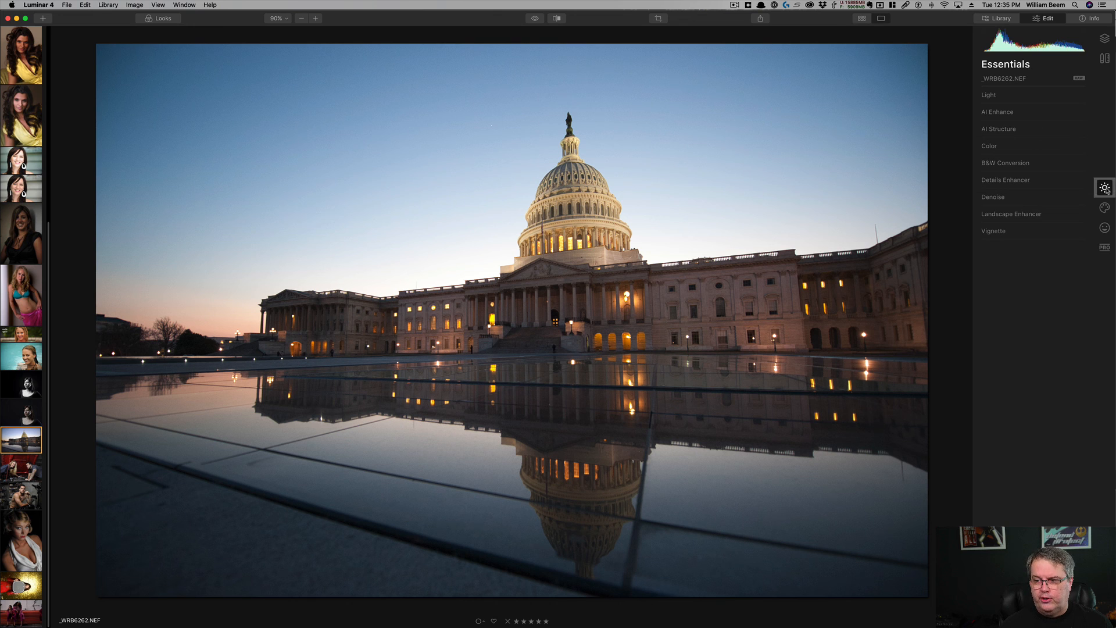
- Set AI Accent to 71 in AI Enhance for the Capitol building photo
left_click(1036, 114)
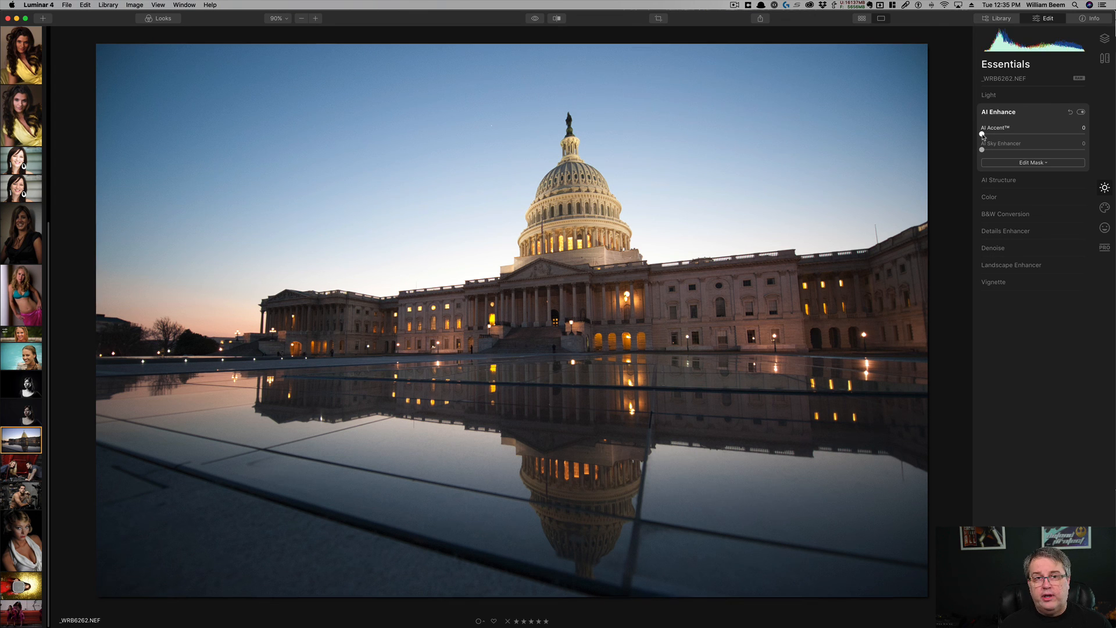
left_click_drag(982, 135, 1062, 139)
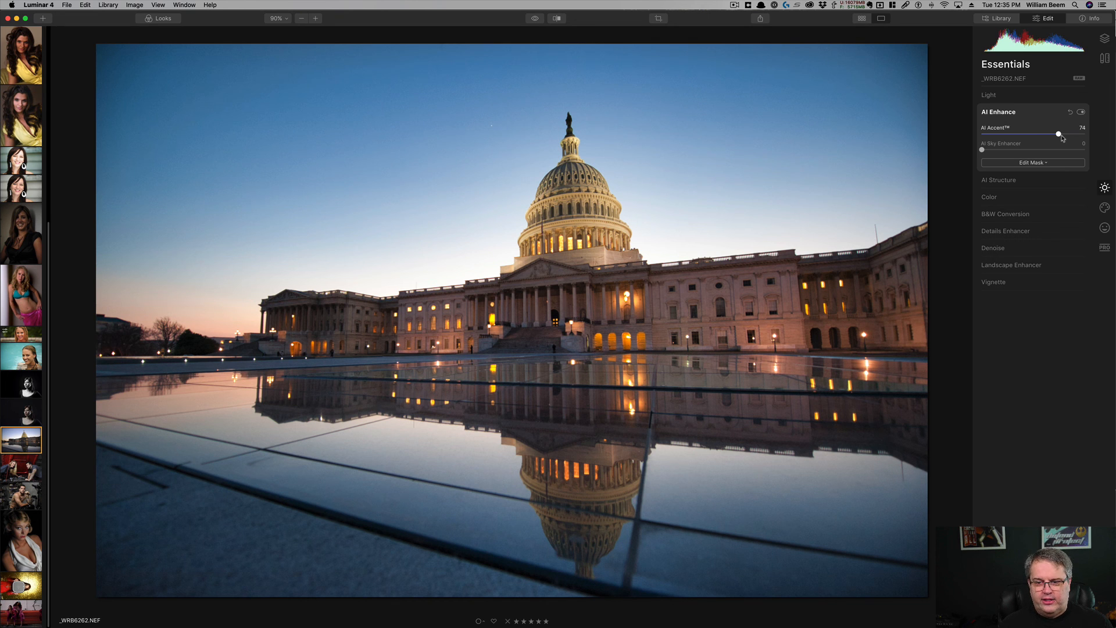
mouse_move(1062, 138)
left_mouse_down()
mouse_move(982, 140)
mouse_move(1059, 142)
left_mouse_up()
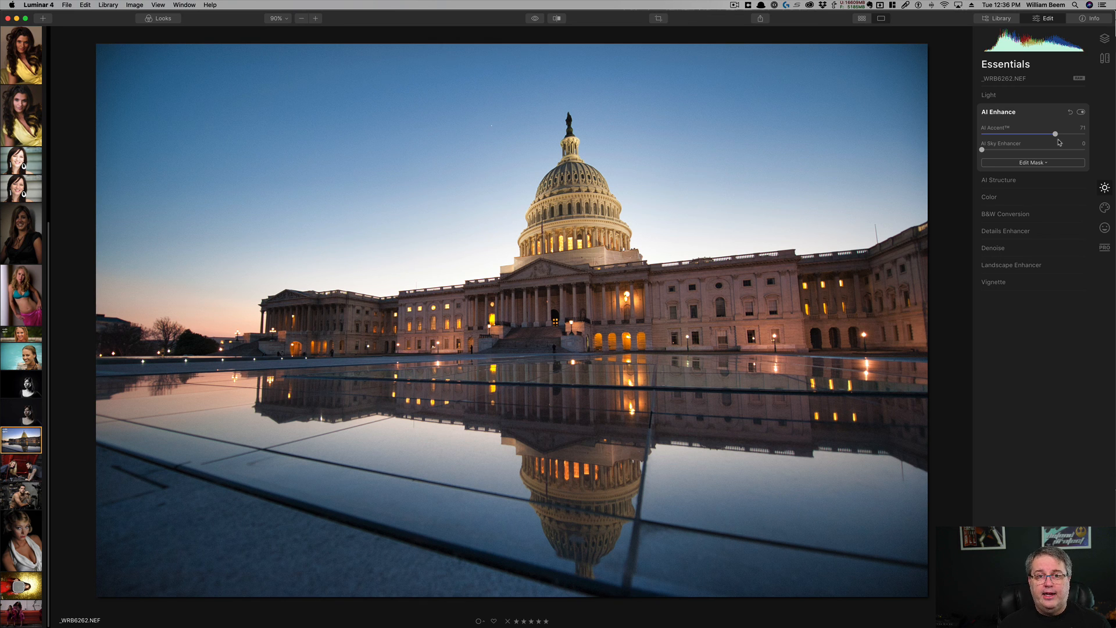
- Compare the enhanced Capitol photo with its original, and show the split before-and-after view
left_click(535, 20)
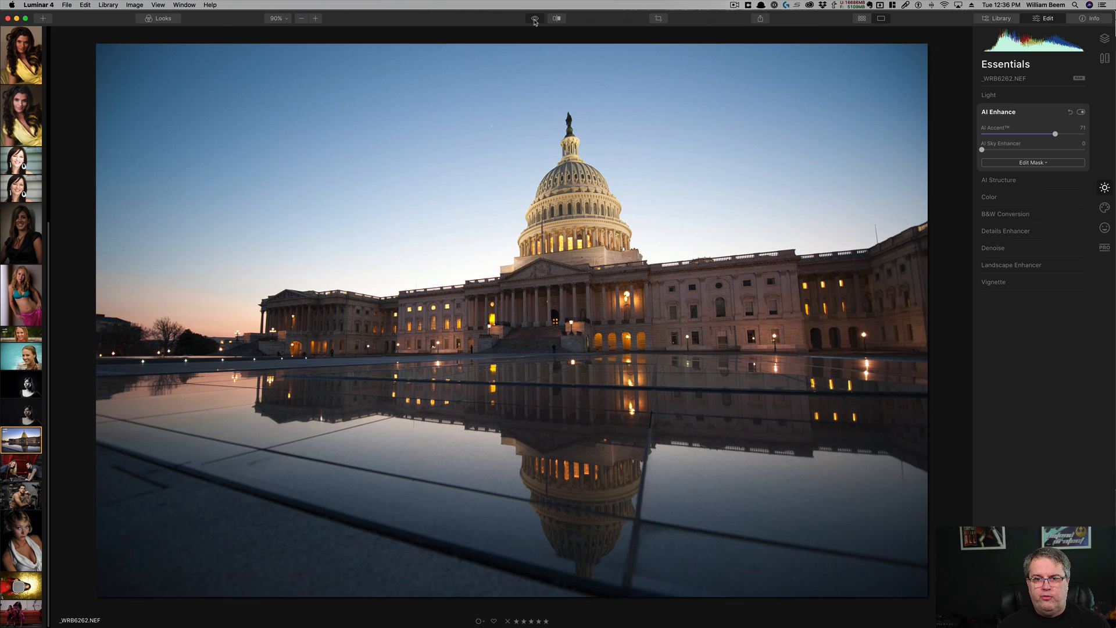
left_click(535, 20)
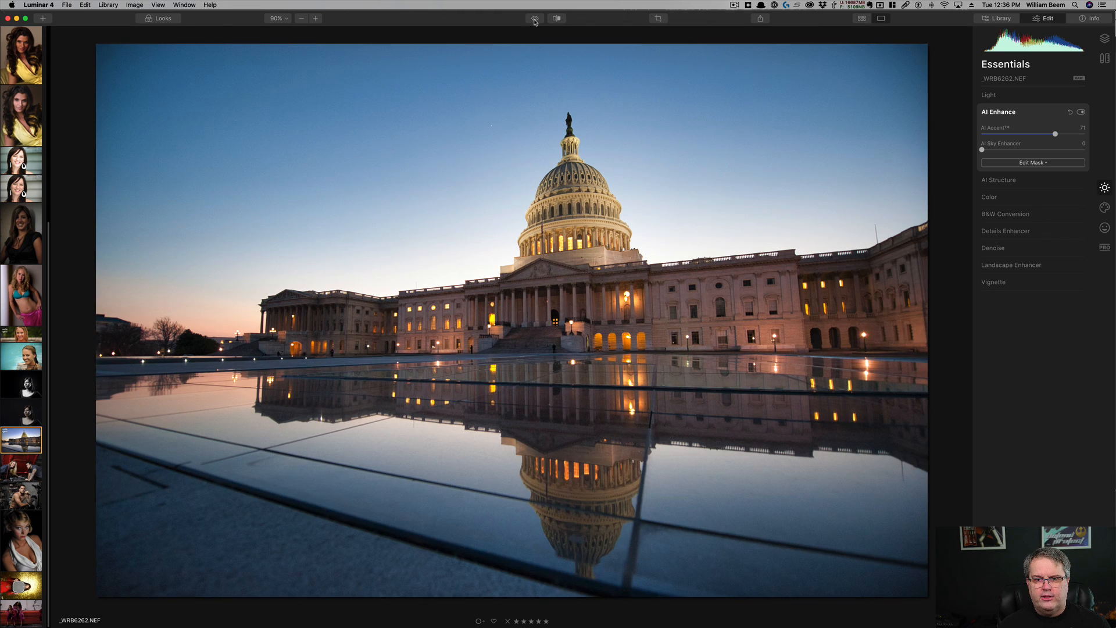
left_click(534, 20)
left_click(535, 19)
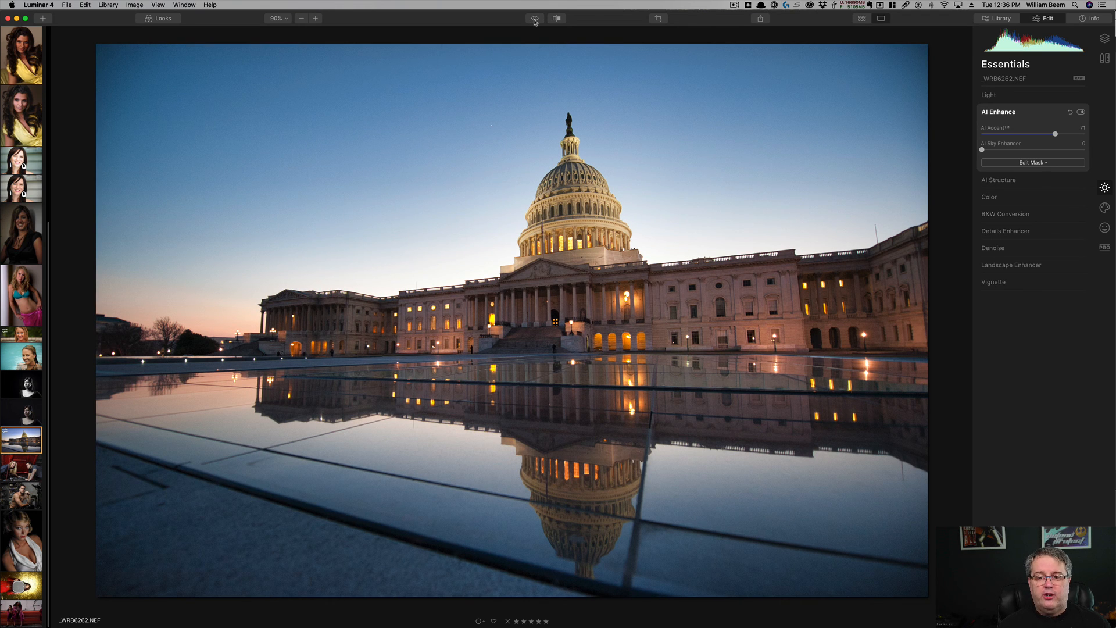
left_click(556, 18)
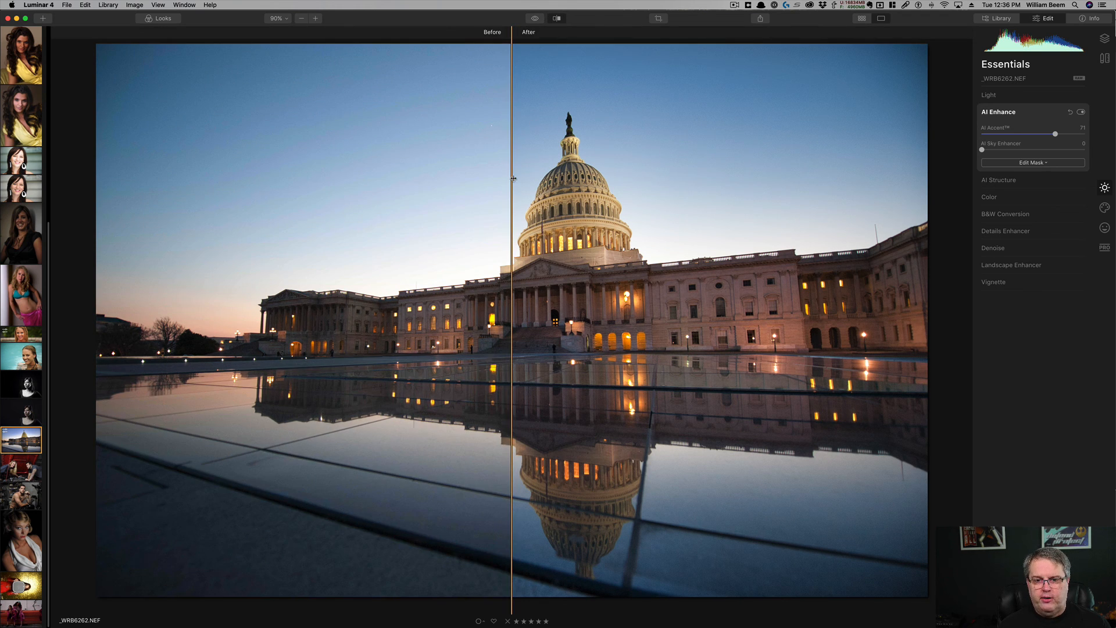
- Compare both sides of the Capitol dome with the before-and-after divider, and close the split comparison
left_click_drag(510, 179, 534, 170)
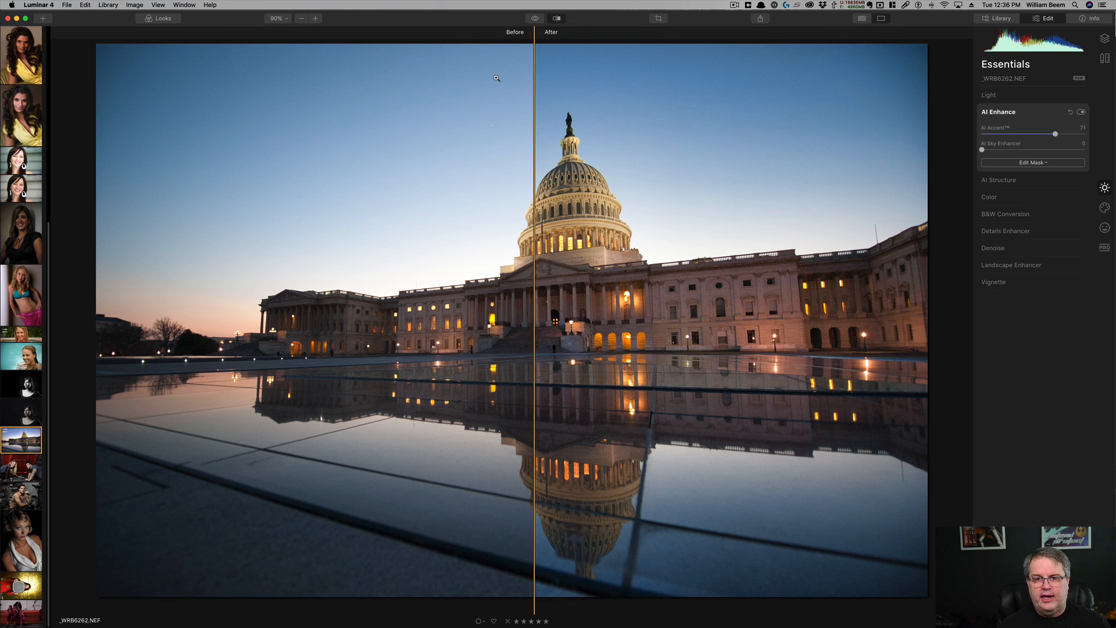
mouse_move(533, 117)
left_mouse_down()
mouse_move(668, 121)
mouse_move(536, 124)
left_mouse_up()
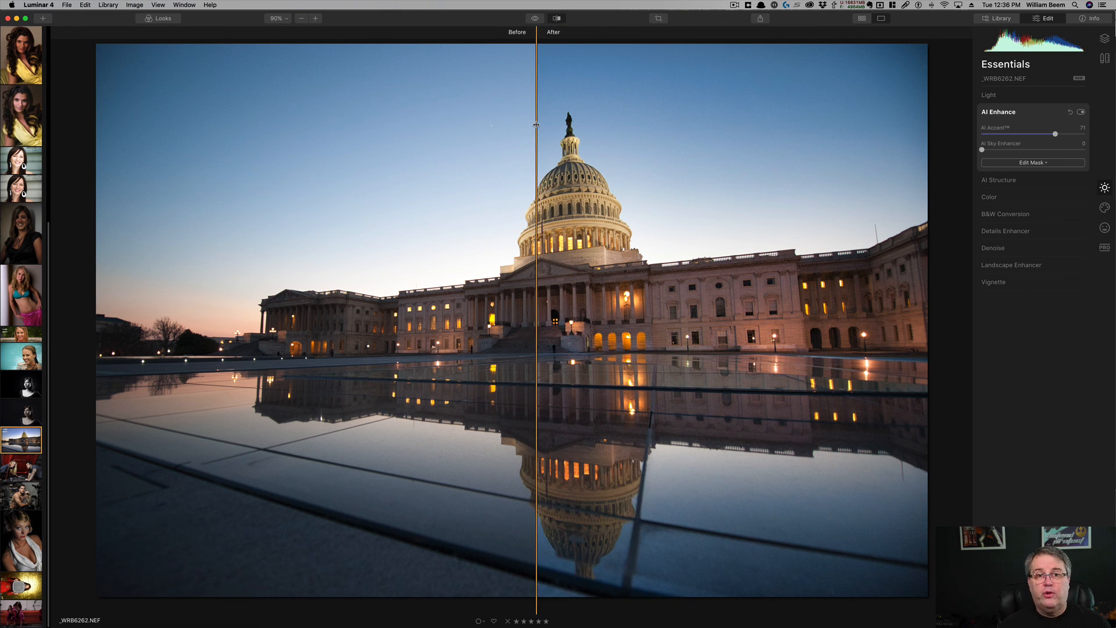
left_click(556, 18)
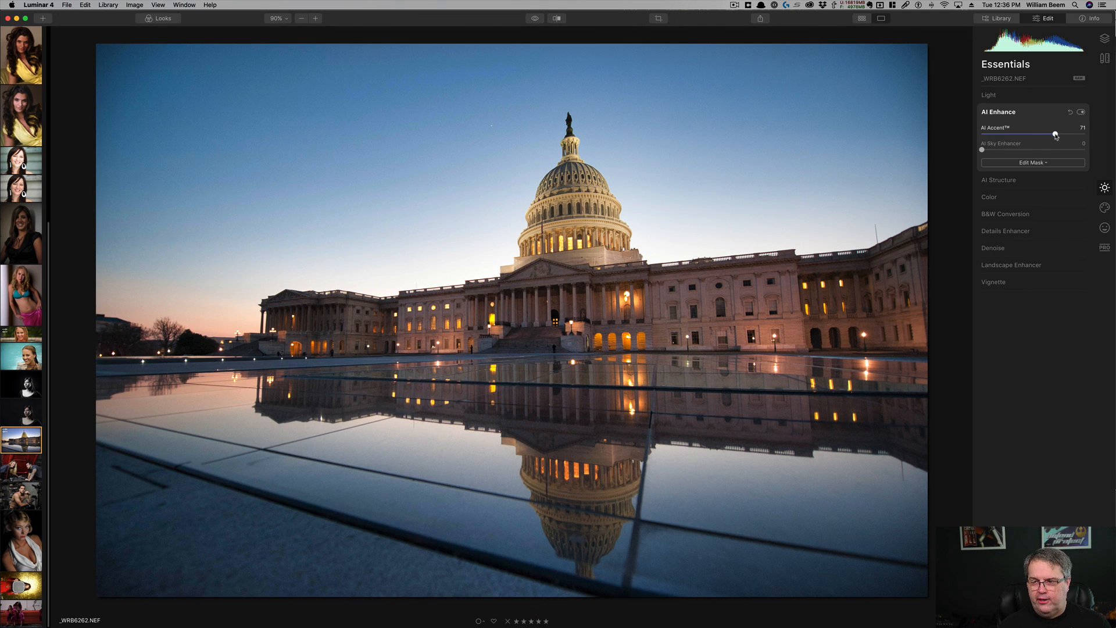
- Reset AI Accent to 0, try AI Sky Enhancer at 71 and 76, and return it to 0
left_click_drag(1056, 135, 977, 136)
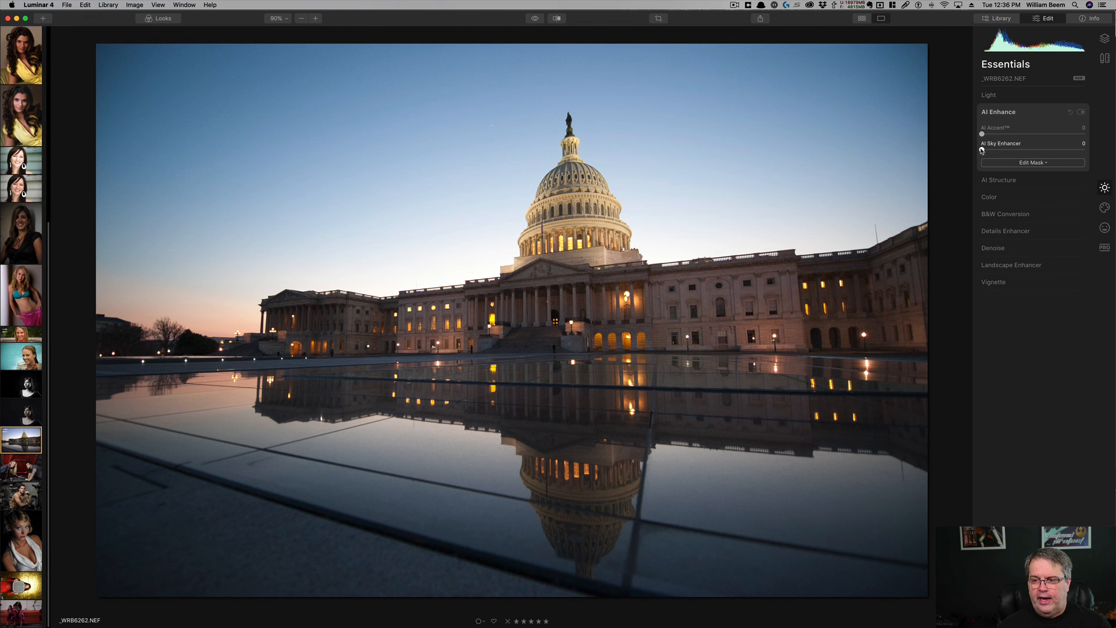
left_click_drag(982, 150, 1057, 152)
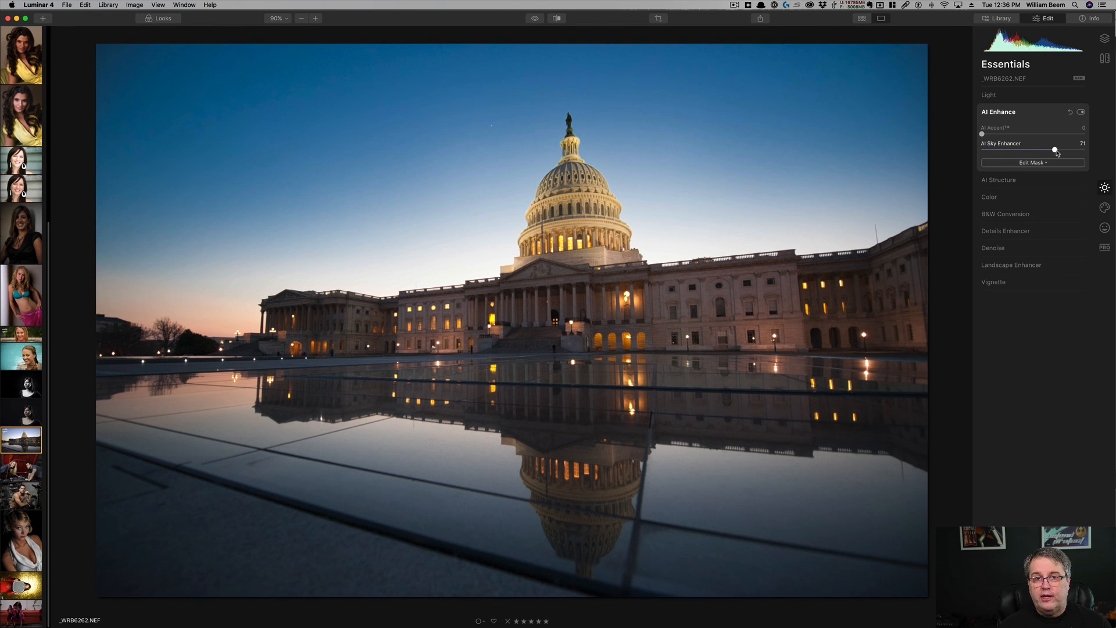
left_click_drag(1056, 152, 1062, 153)
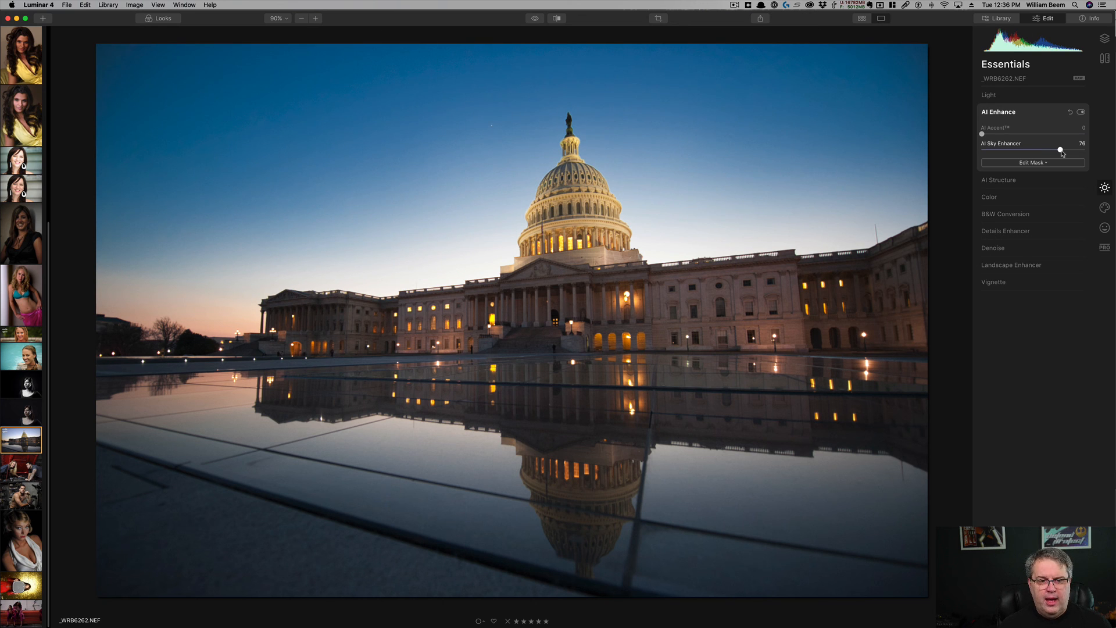
left_click_drag(1062, 153, 980, 155)
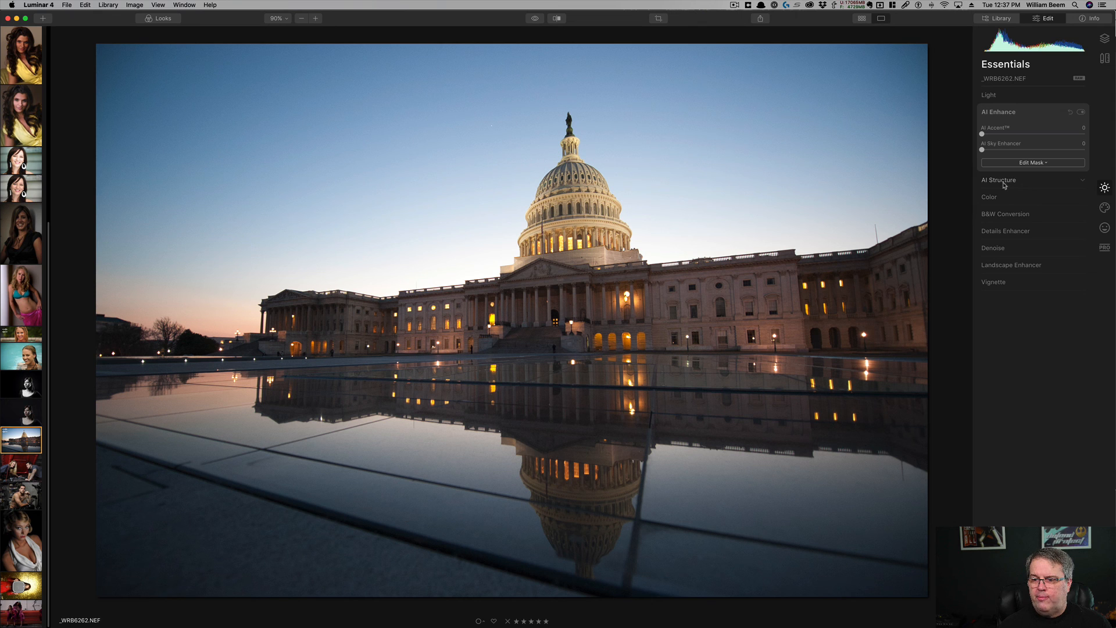
- Replace the Capitol photo's sky with Dramatic Sunset 1 using the Creative tool AI Sky Replacement
left_click(1105, 208)
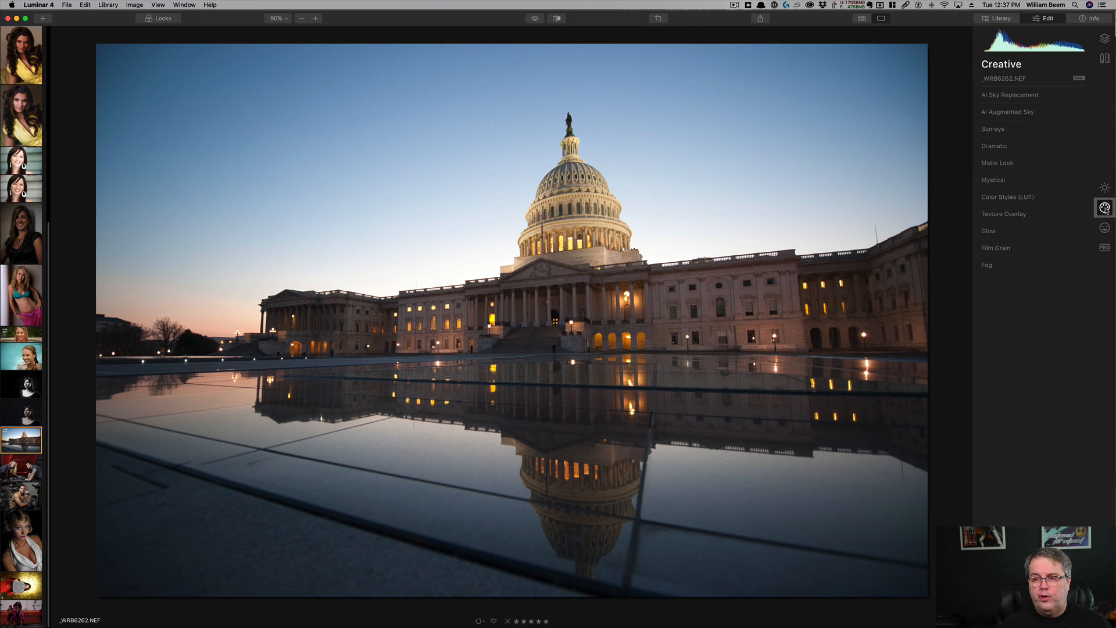
left_click(1022, 96)
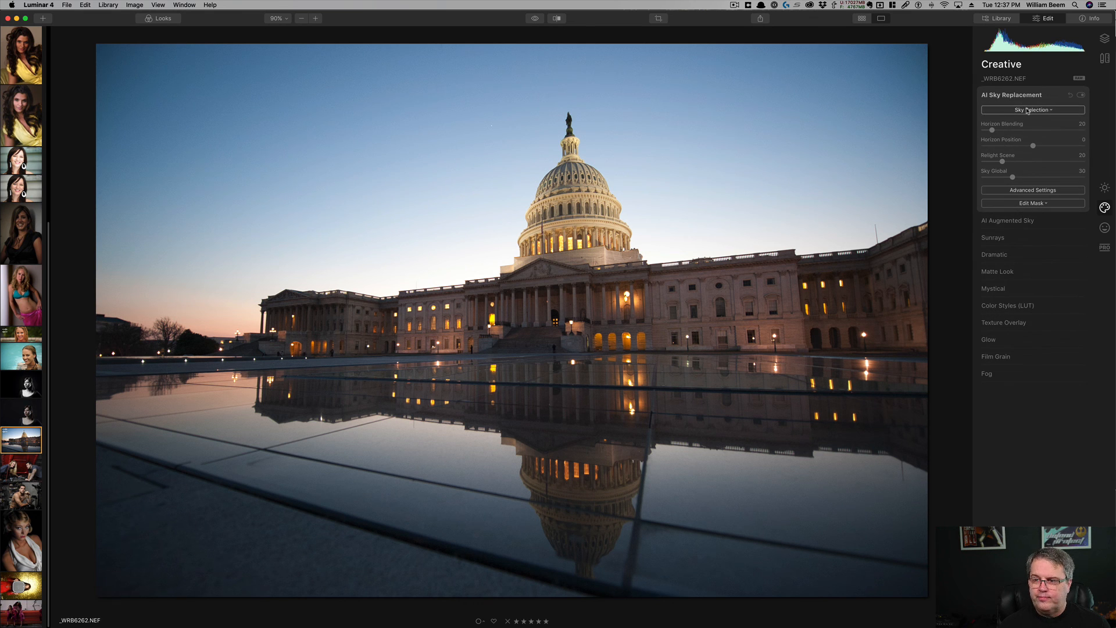
left_click(1028, 111)
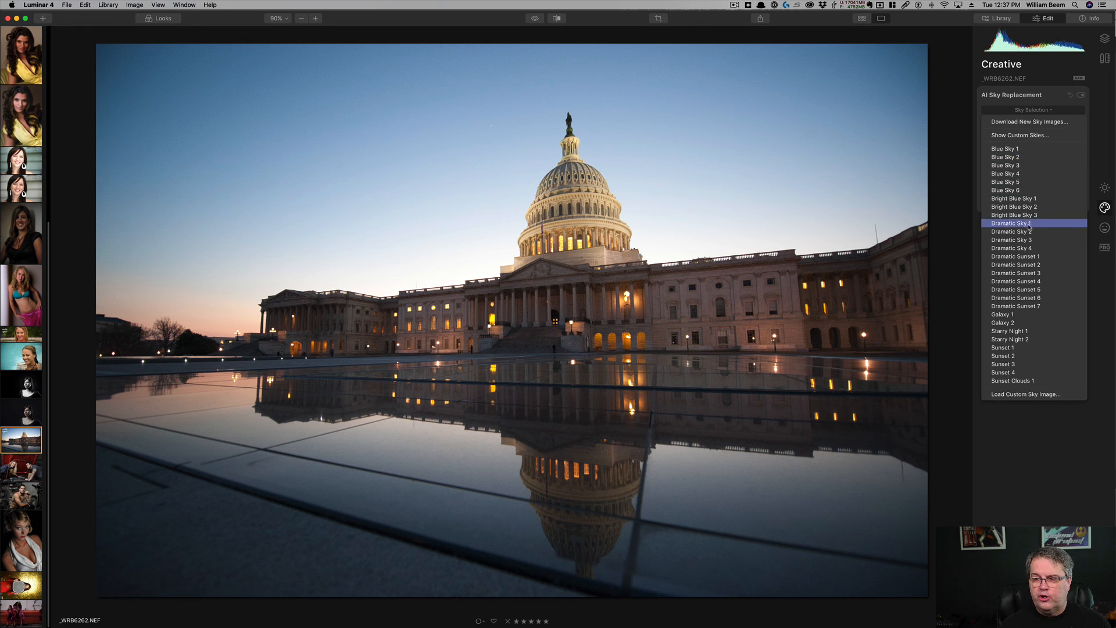
left_click(1026, 259)
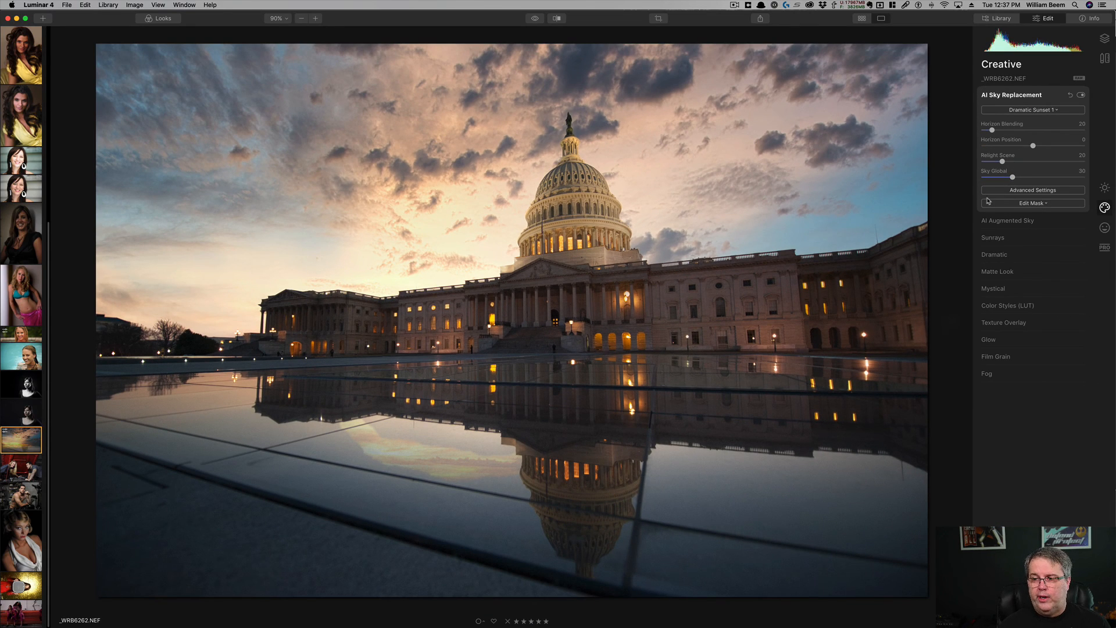
- Change the replacement sky to the built-in Blue Sky 2
left_click(1044, 111)
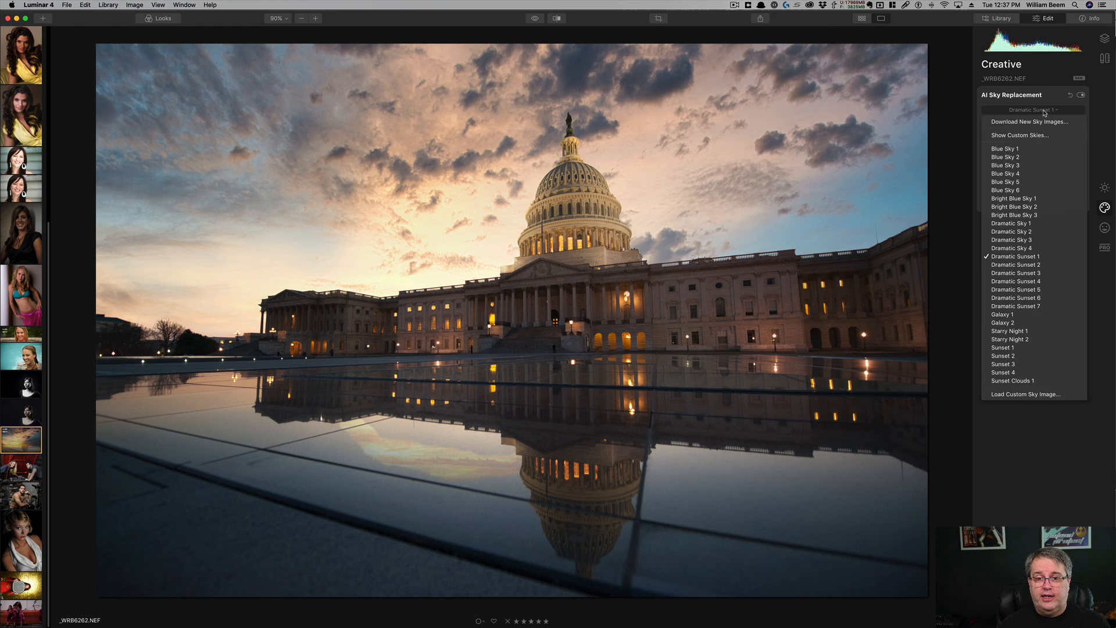
left_click(1029, 265)
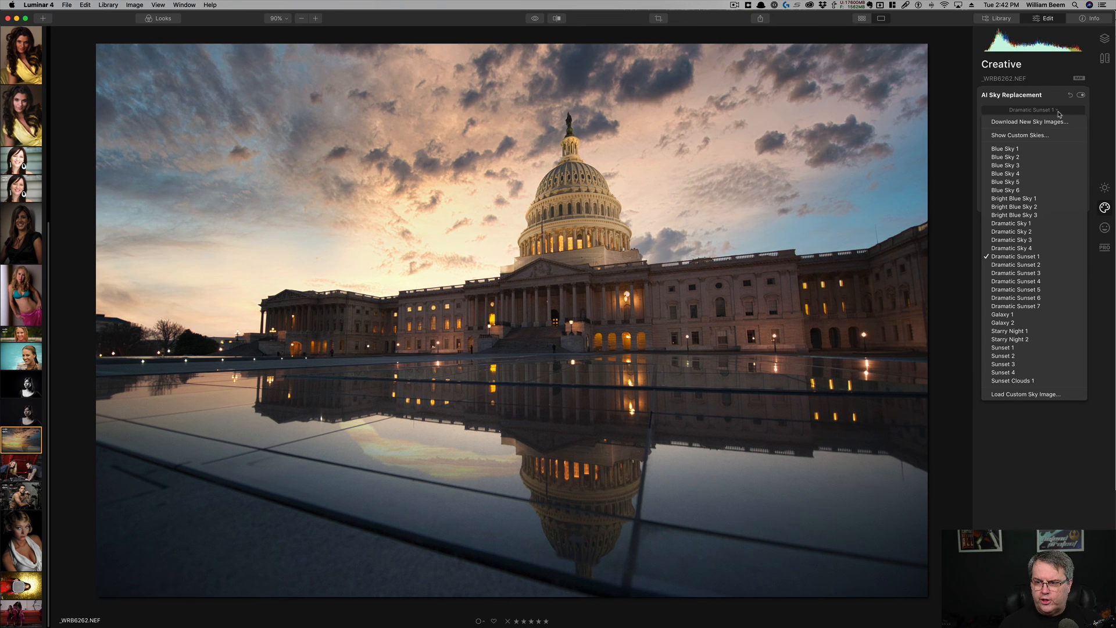
left_click(1037, 157)
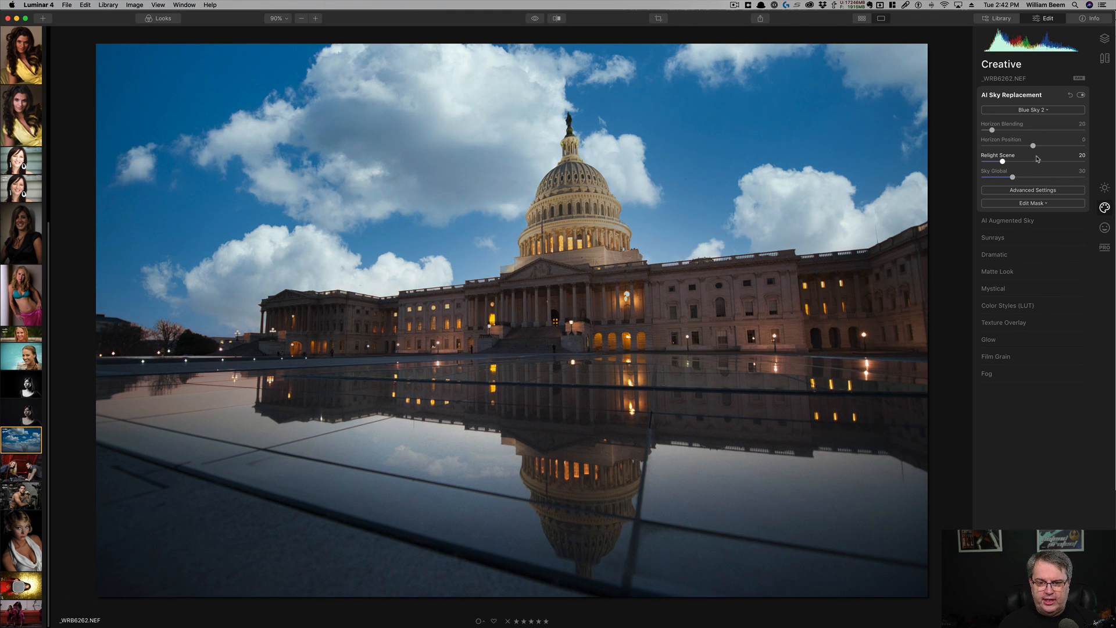
- Load BellevueAvenue-SKIES-APII-29.jpg from the second Bellevue Avenue skies folder as the custom replacement sky
left_click(1043, 110)
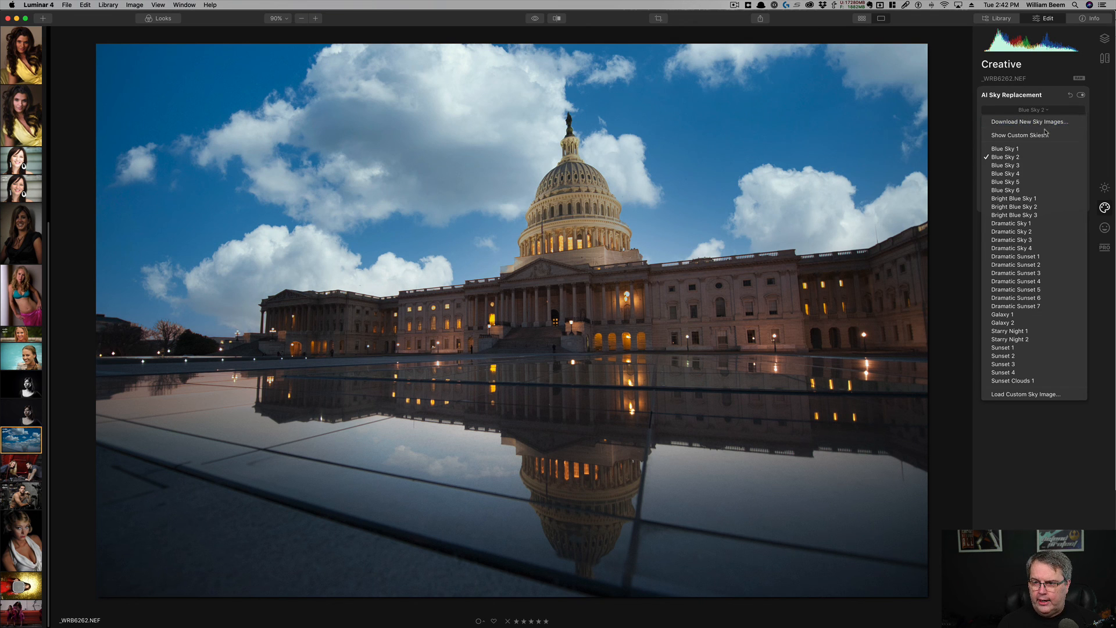
left_click(1031, 395)
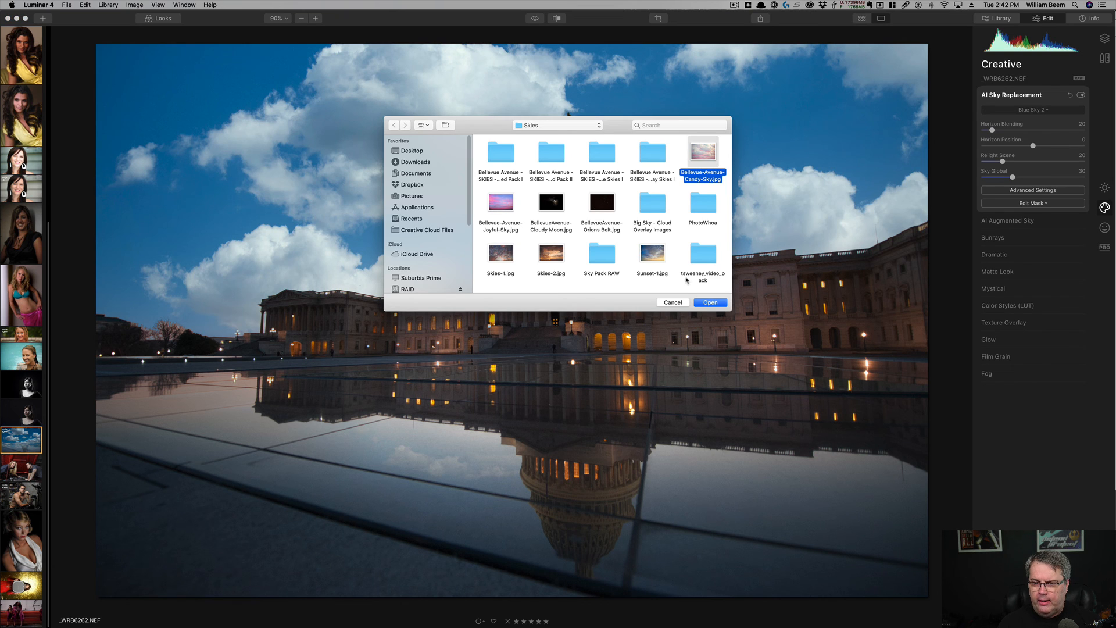
double_click(550, 155)
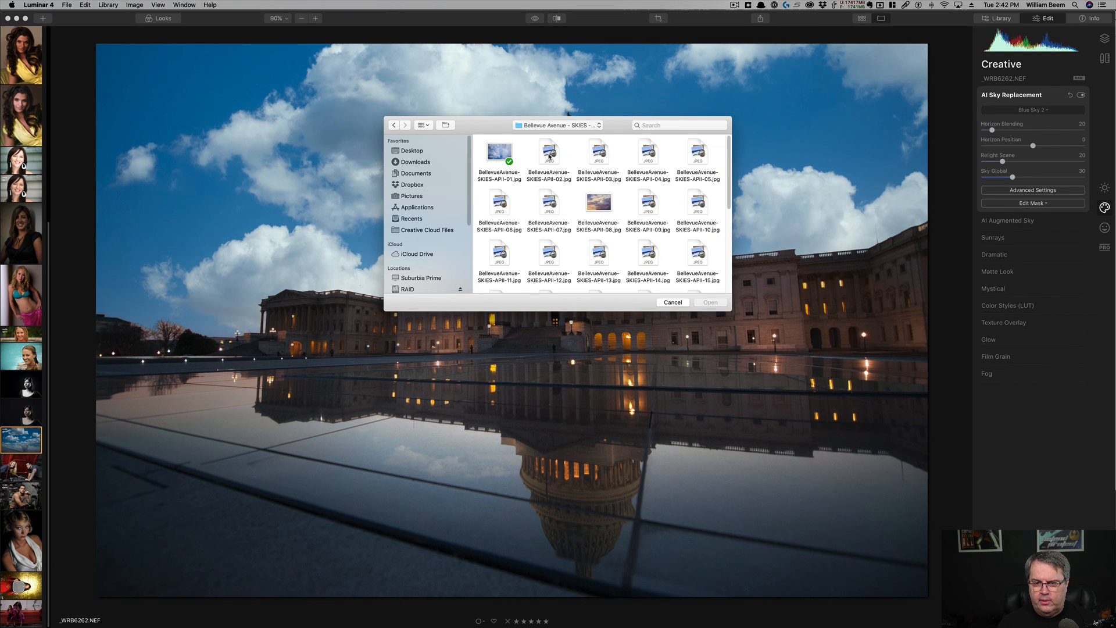
scroll(658, 187, "down", 2)
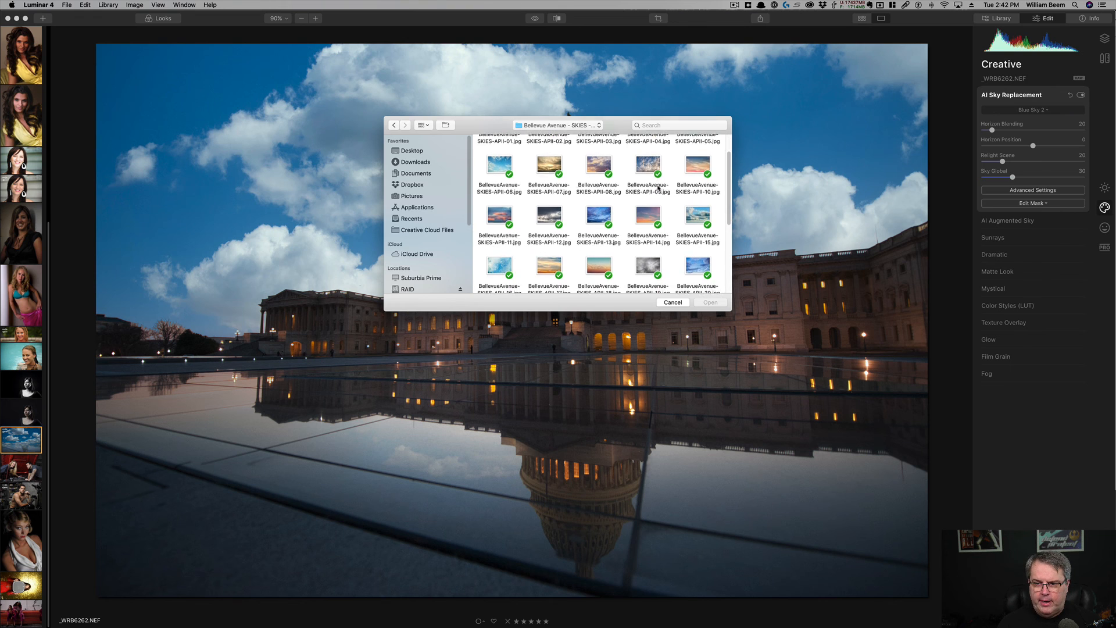
scroll(658, 187, "down", 5)
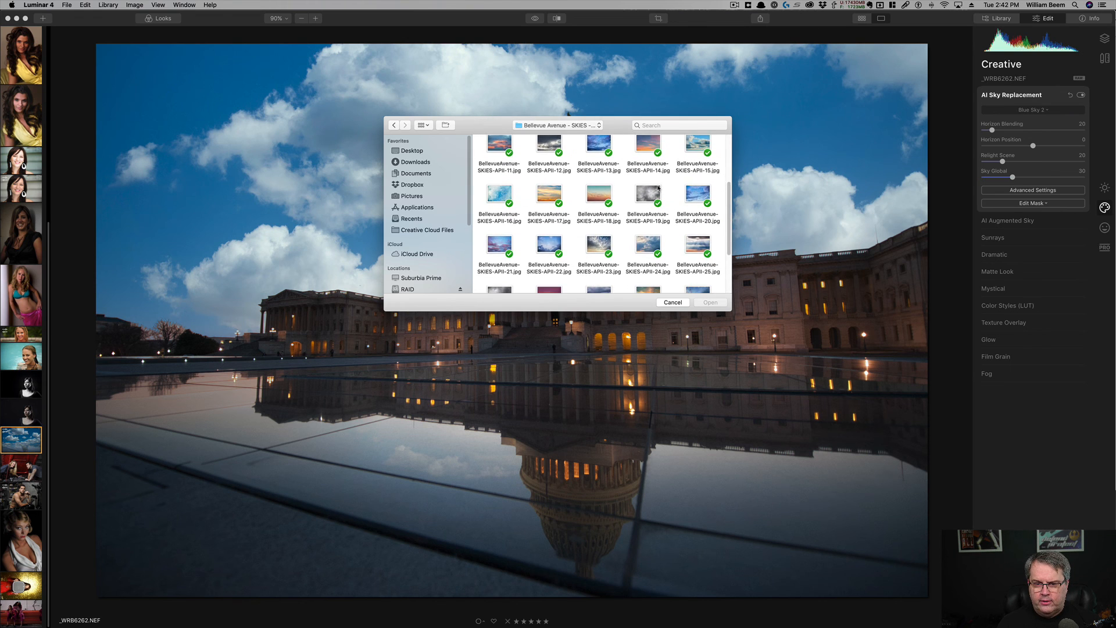
left_click(643, 243)
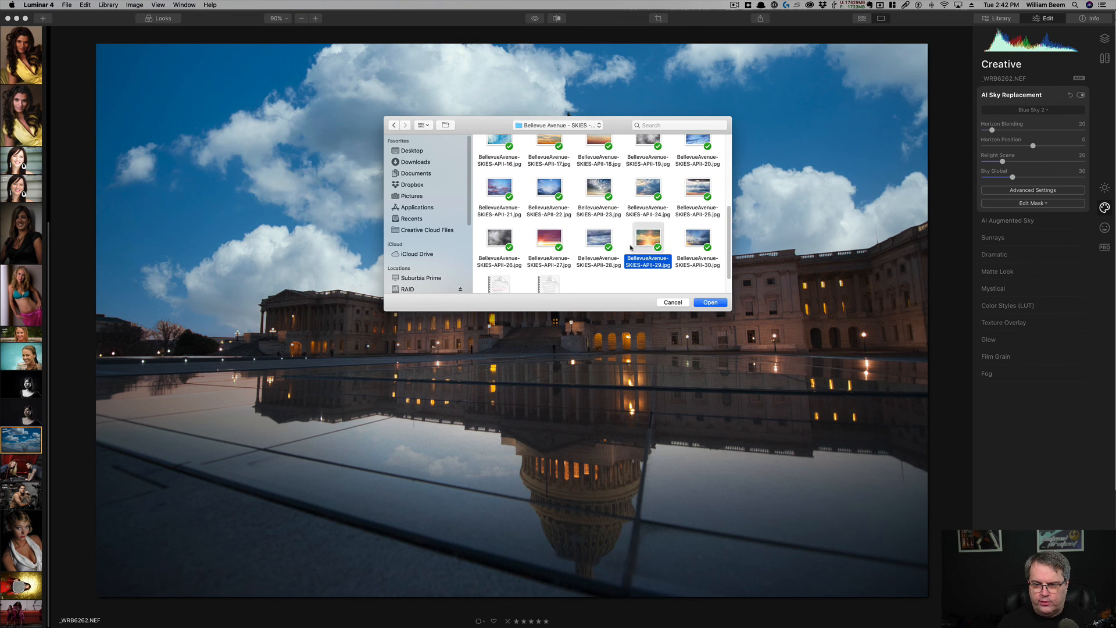
left_click(709, 303)
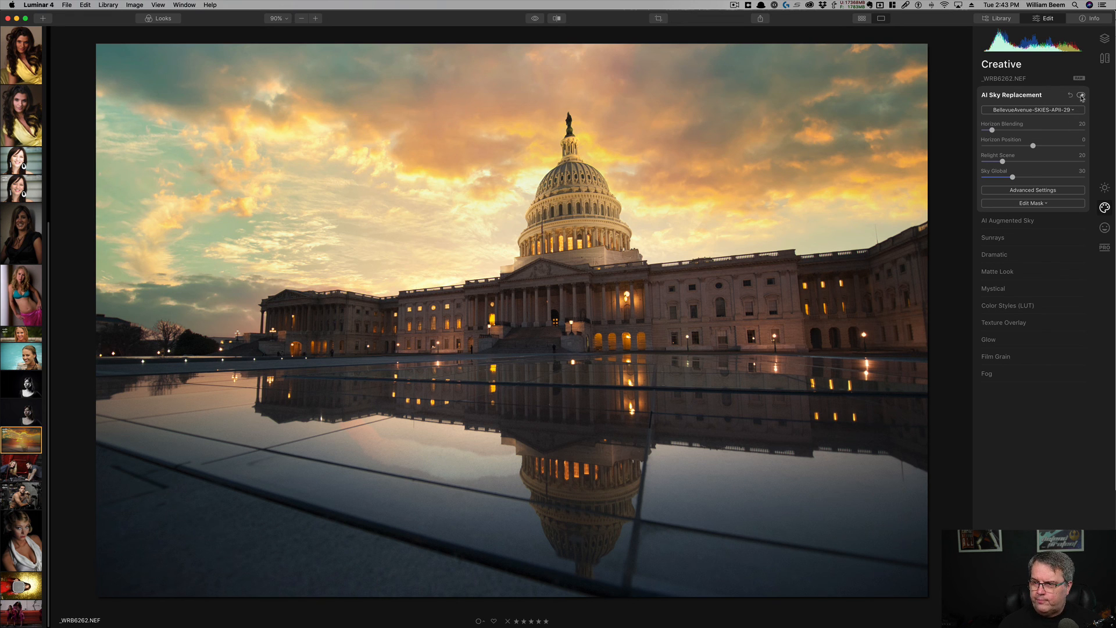
- Show the advanced sky replacement settings, raise Close Gaps to 27, and lower it to 9
left_click(1032, 195)
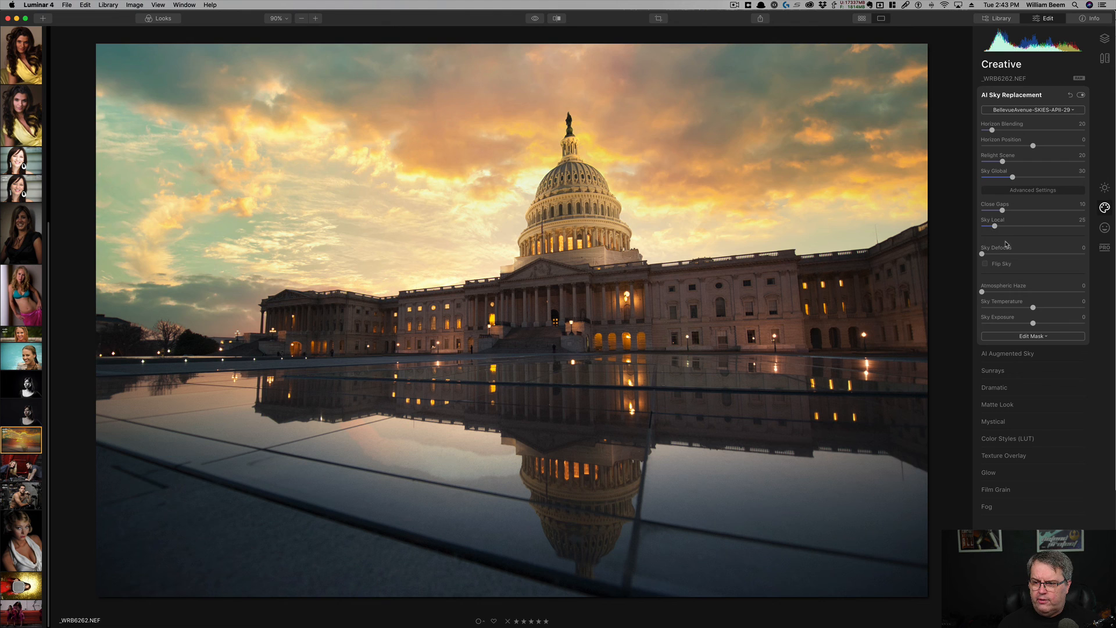
left_click_drag(1002, 210, 1040, 212)
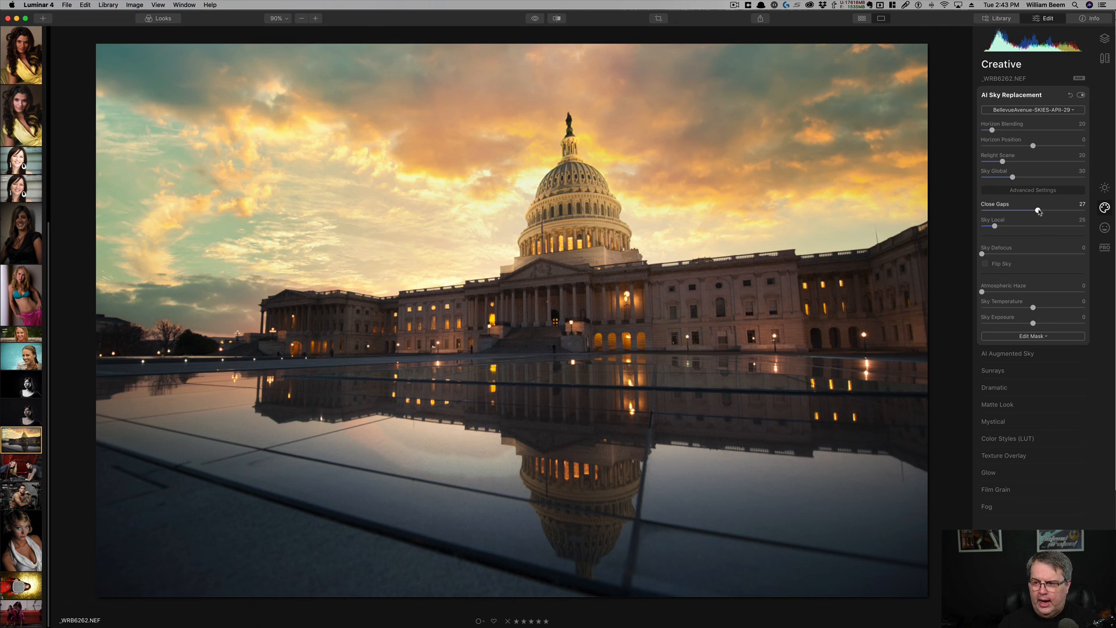
left_click_drag(1038, 211, 1001, 212)
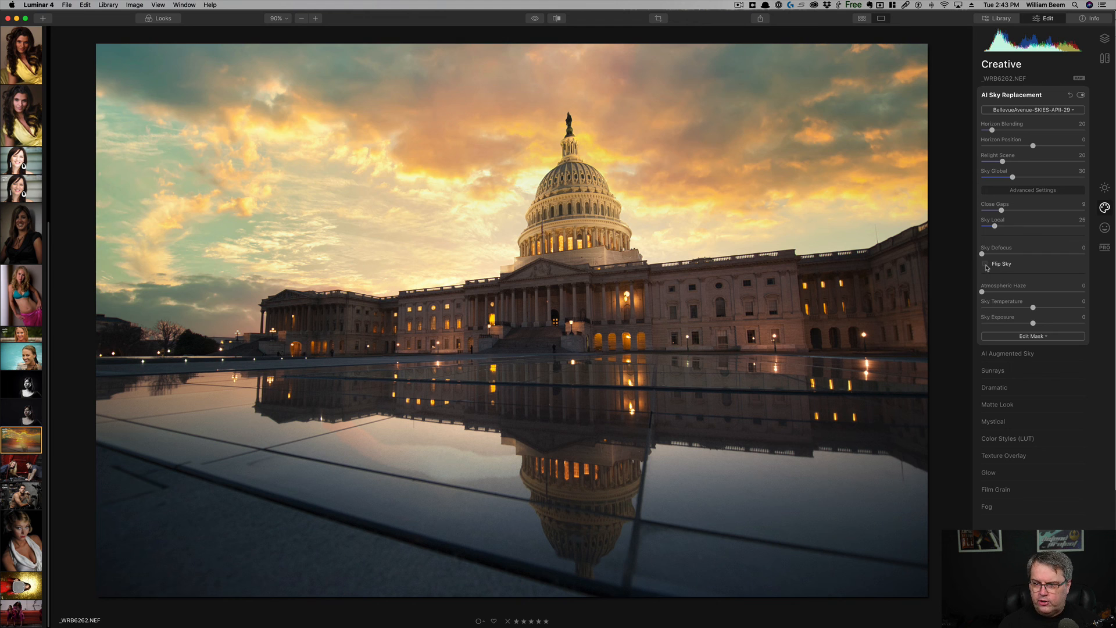
- Try flipping the replacement sky with Sky Defocus at 36, and return the defocus to 0 and the sky to its unflipped orientation
left_click(985, 265)
left_click_drag(982, 254, 1023, 256)
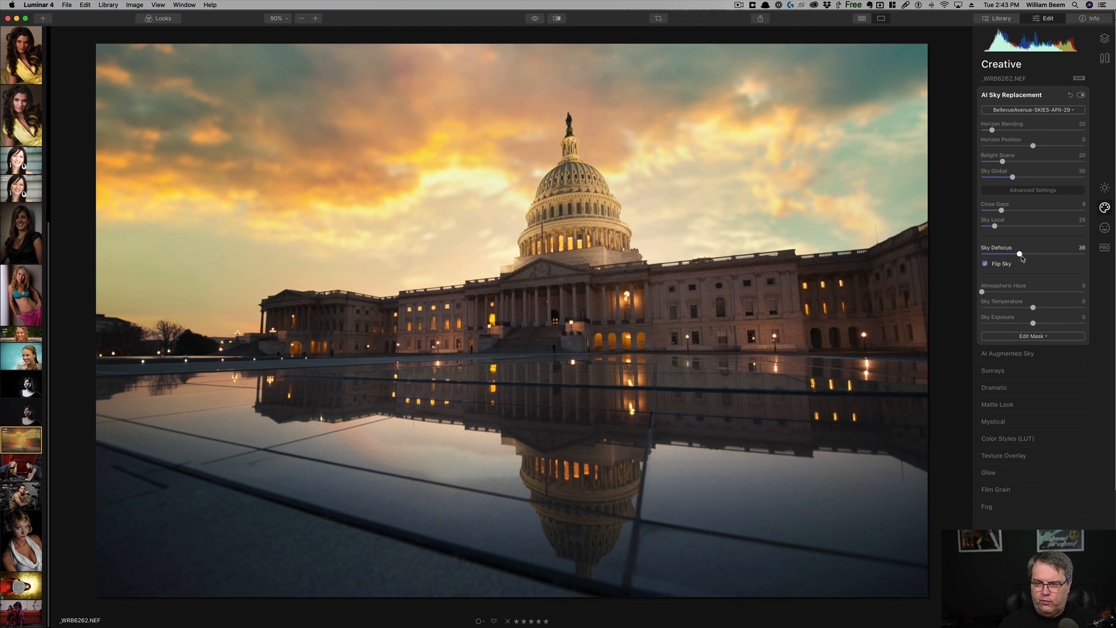
left_click_drag(1019, 254, 984, 254)
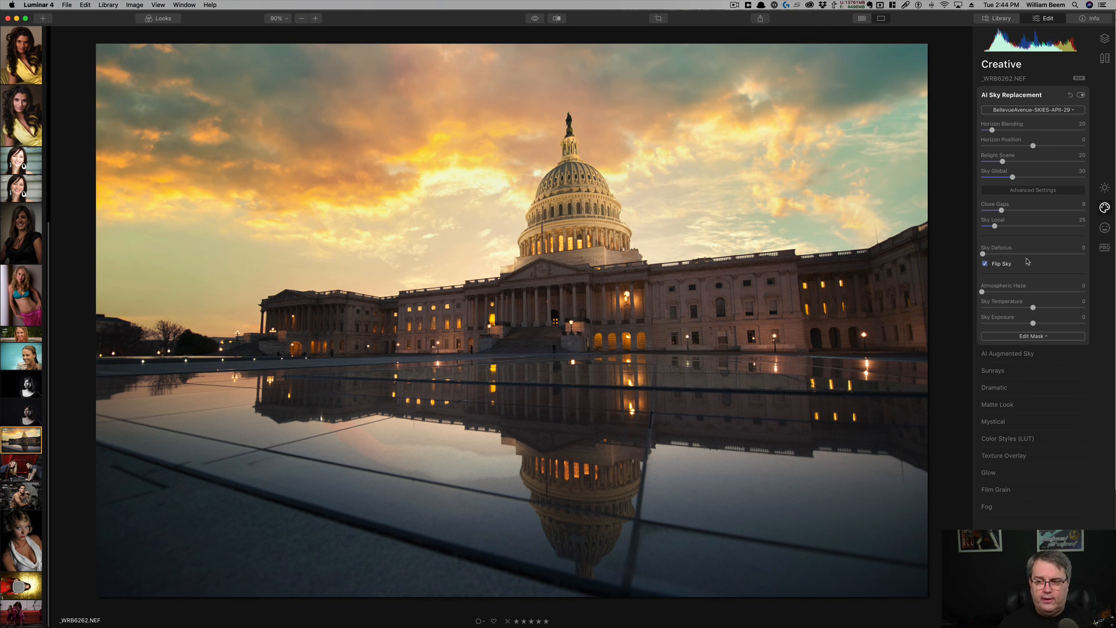
left_click(993, 265)
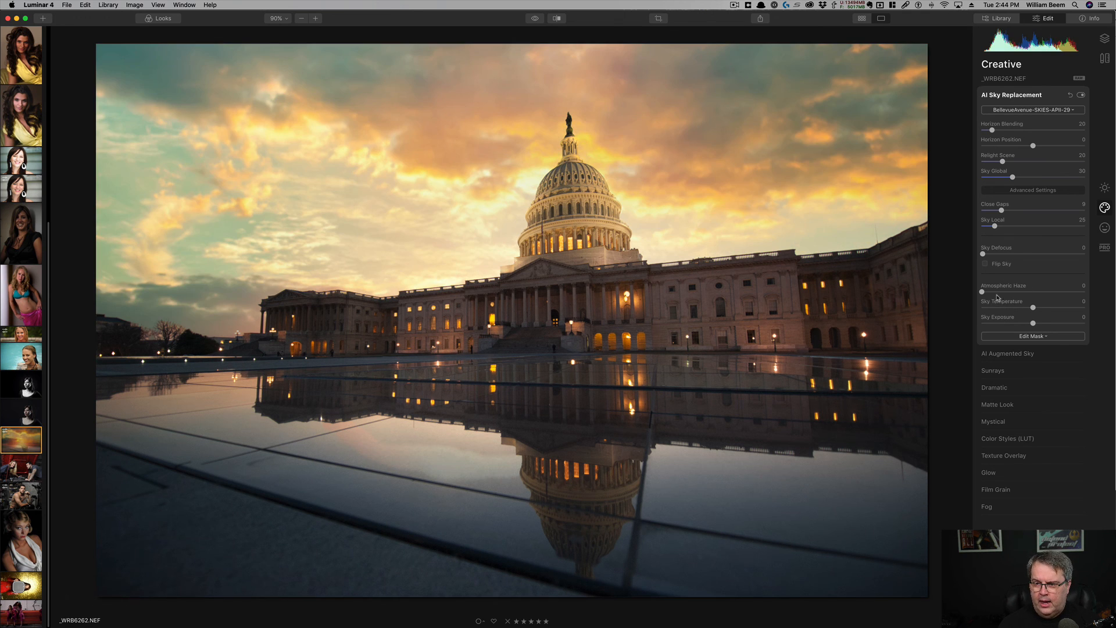
- Try Atmospheric Haze at 50 and 78, reduce it to 1, and lower Sky Temperature to -79
left_click(1035, 293)
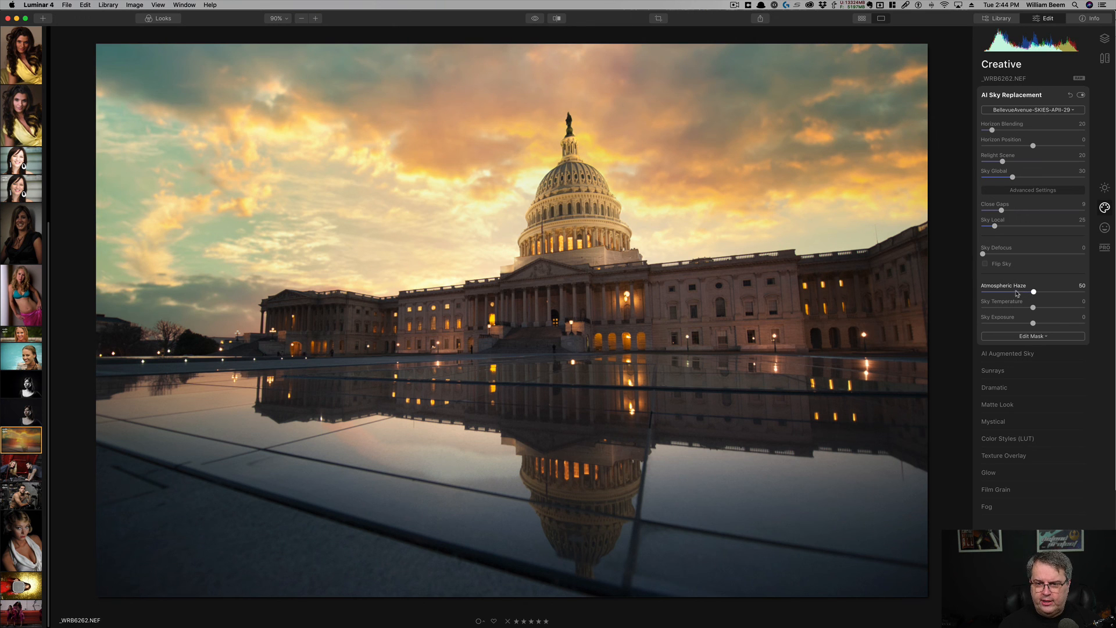
left_click(1064, 294)
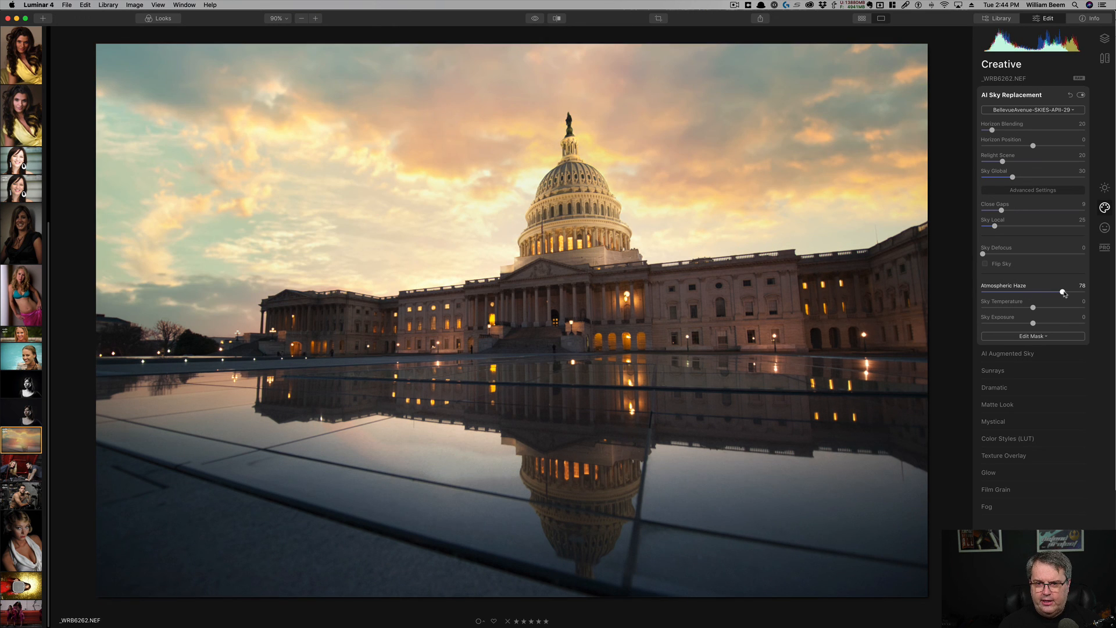
left_click_drag(1064, 293, 990, 313)
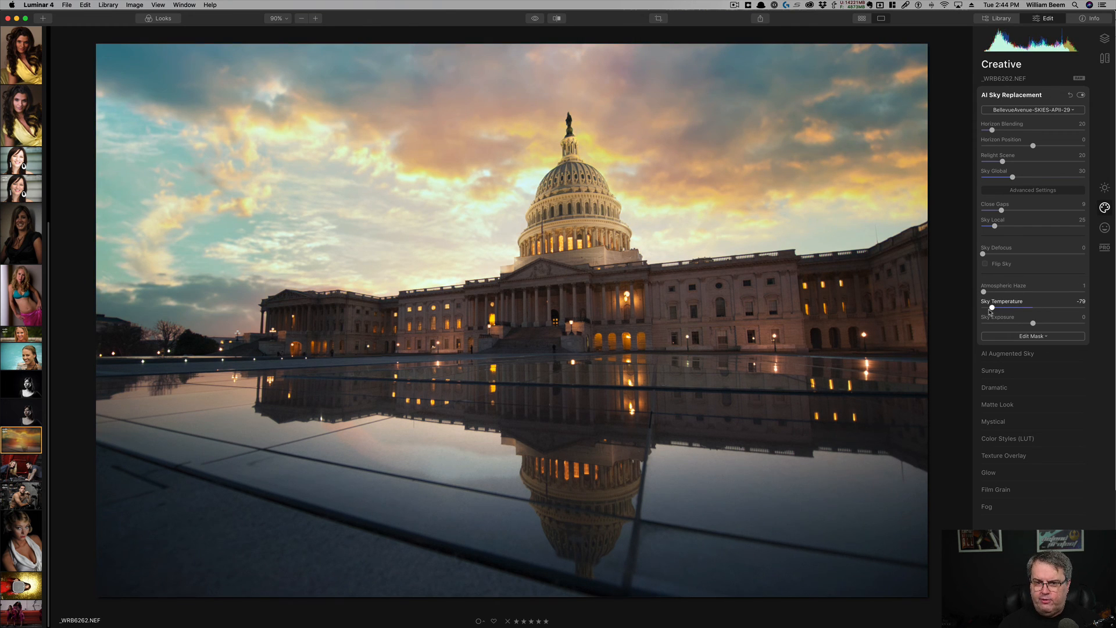
- Return Sky Temperature to 0 and set Sky Exposure to 37 for the replacement sky
left_click(1068, 310)
left_click(1035, 308)
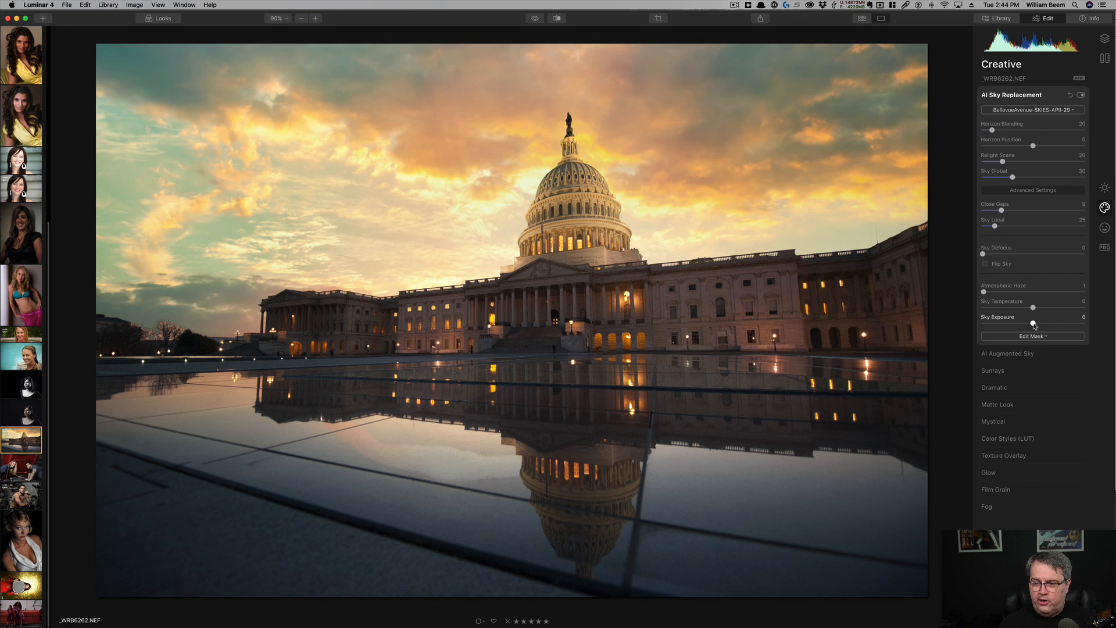
mouse_move(1034, 326)
left_mouse_down()
mouse_move(1004, 327)
mouse_move(1053, 327)
left_mouse_up()
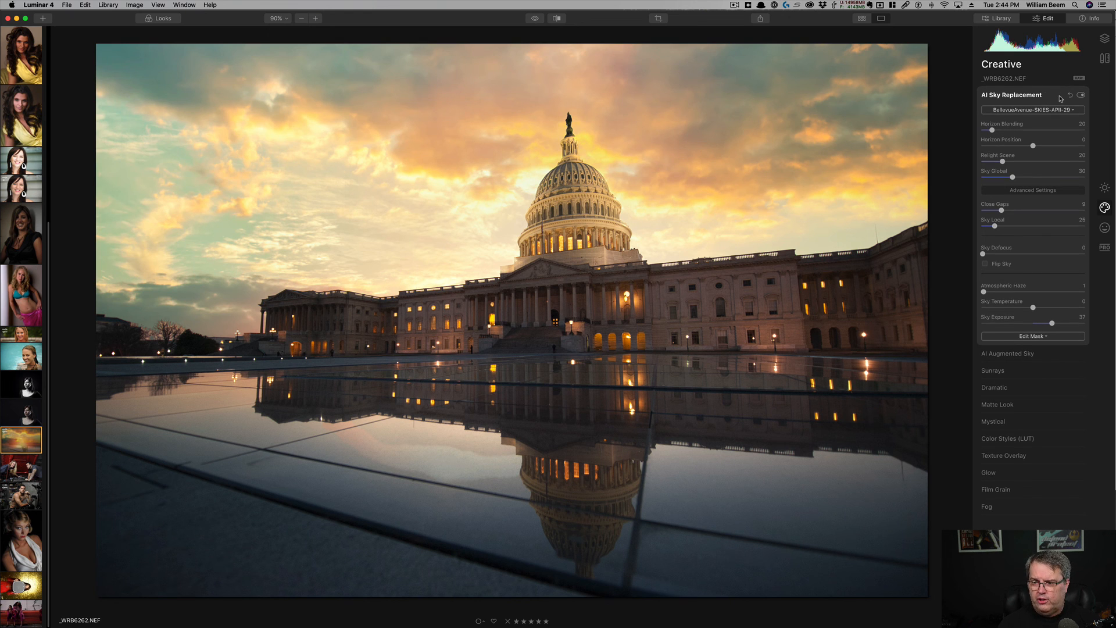
- Turn off AI Sky Replacement for the Capitol photo, and open the AI Augmented Sky settings
left_click(1080, 95)
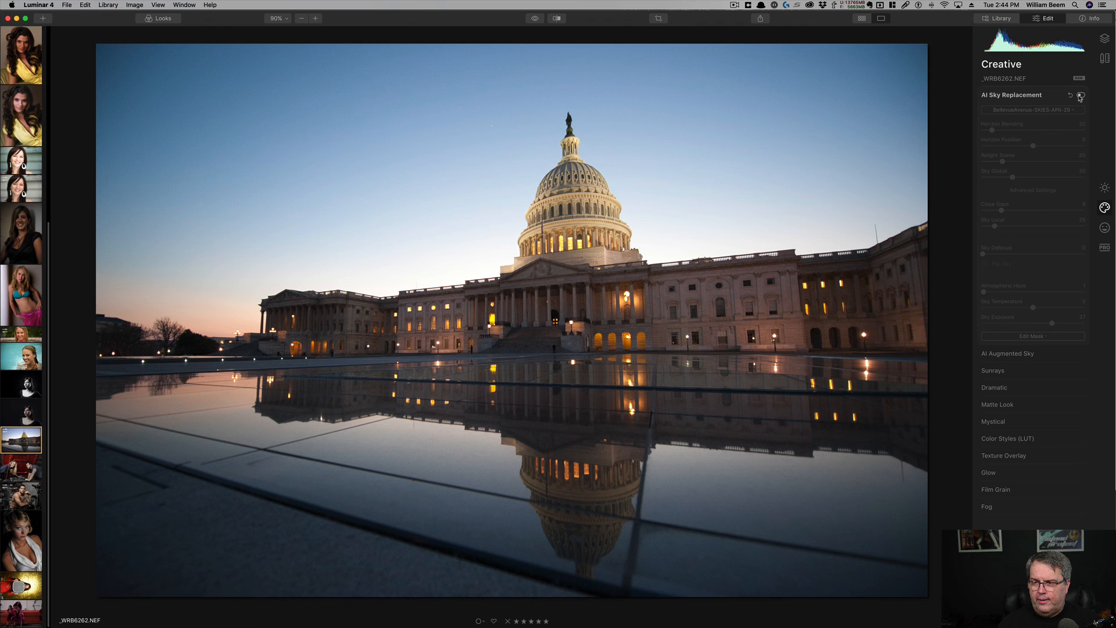
left_click(1028, 98)
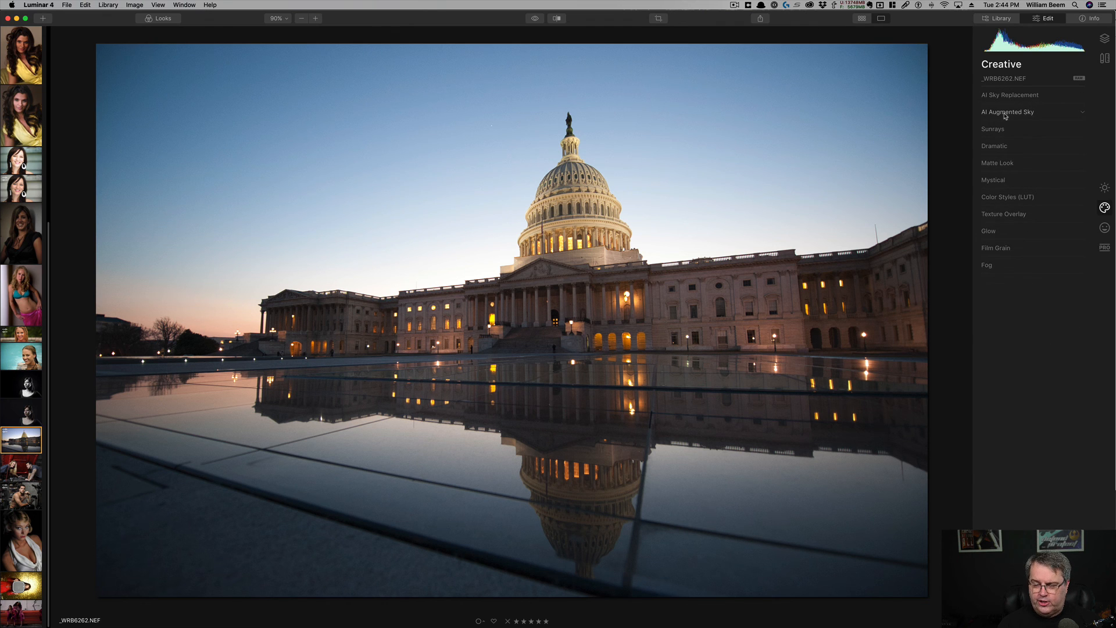
left_click(1005, 113)
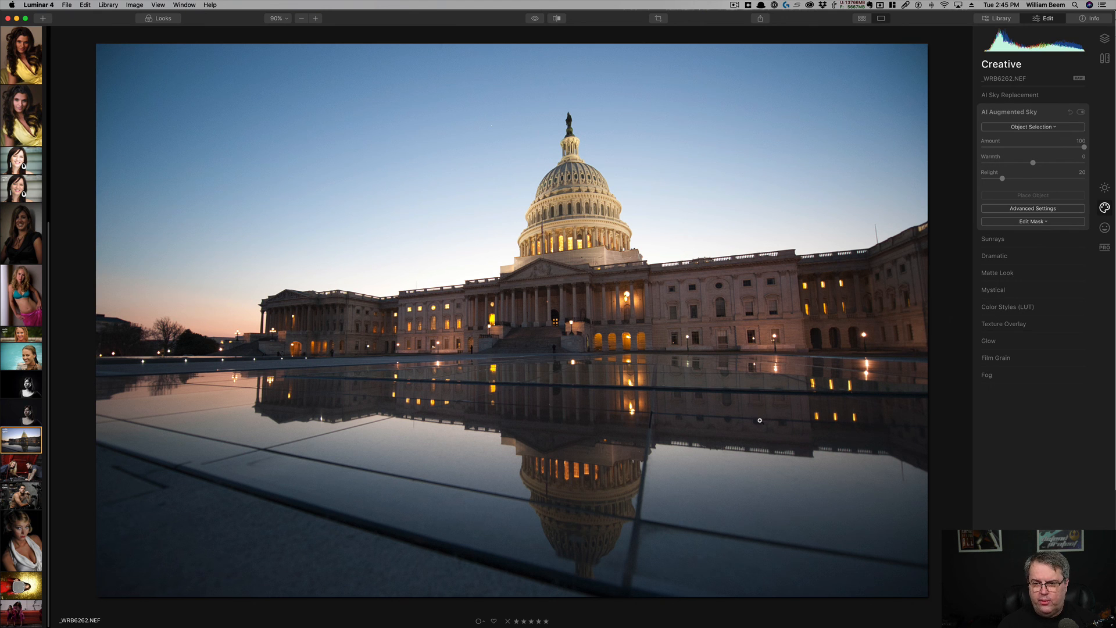
- Add the Balloon 1 object to the Capitol photo's sky, move it up and left of the dome, and shrink it to under half size
left_click(1053, 128)
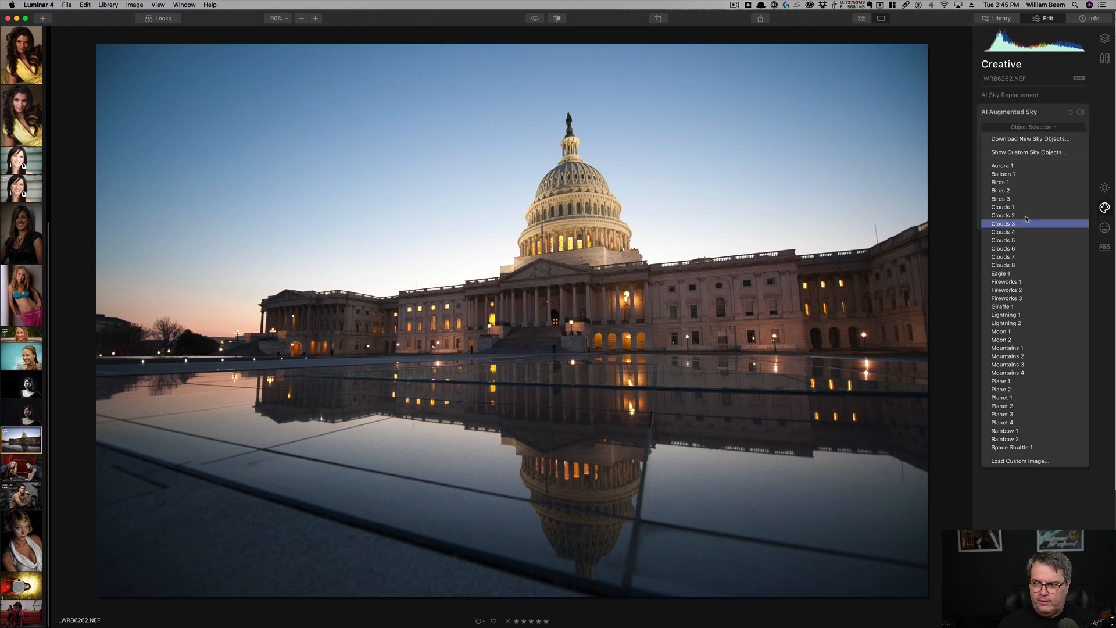
left_click(1009, 176)
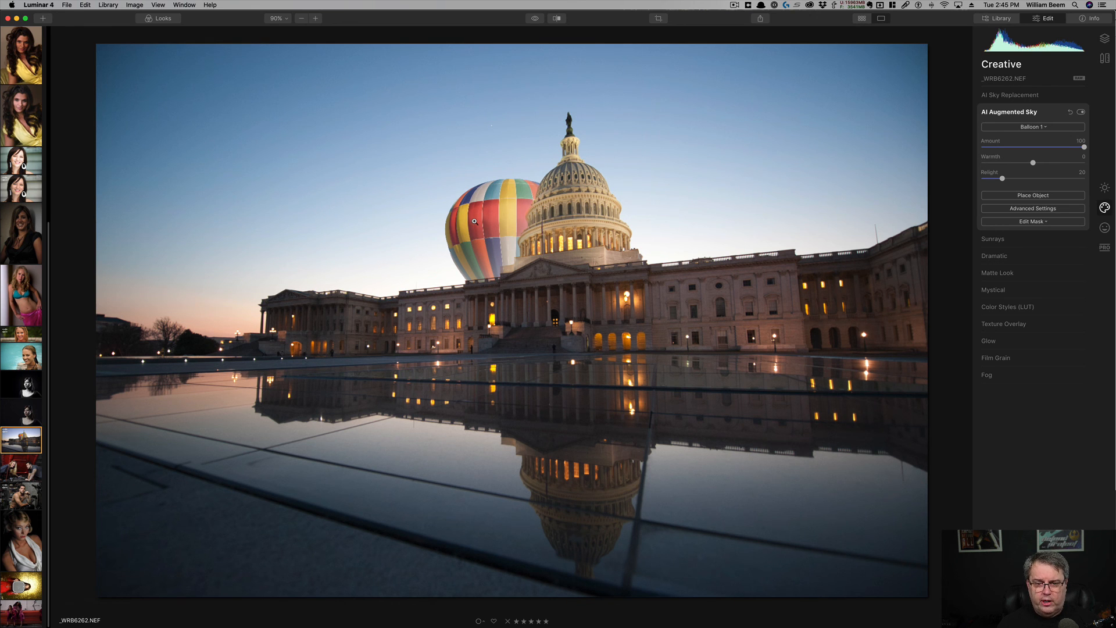
left_click(1027, 199)
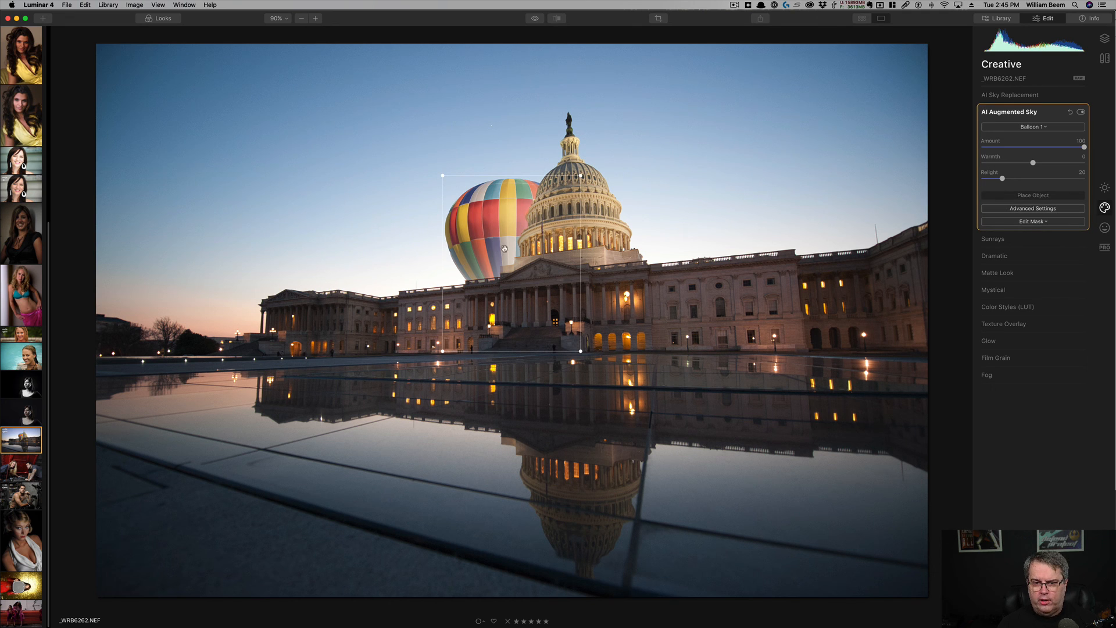
left_click_drag(499, 249, 387, 144)
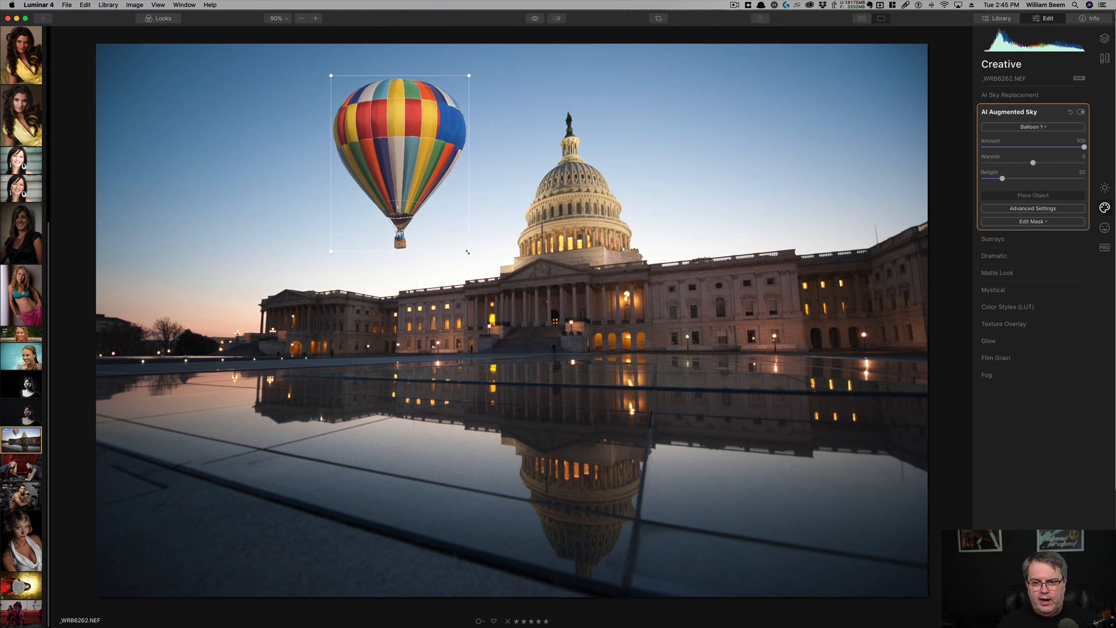
left_click_drag(469, 251, 384, 143)
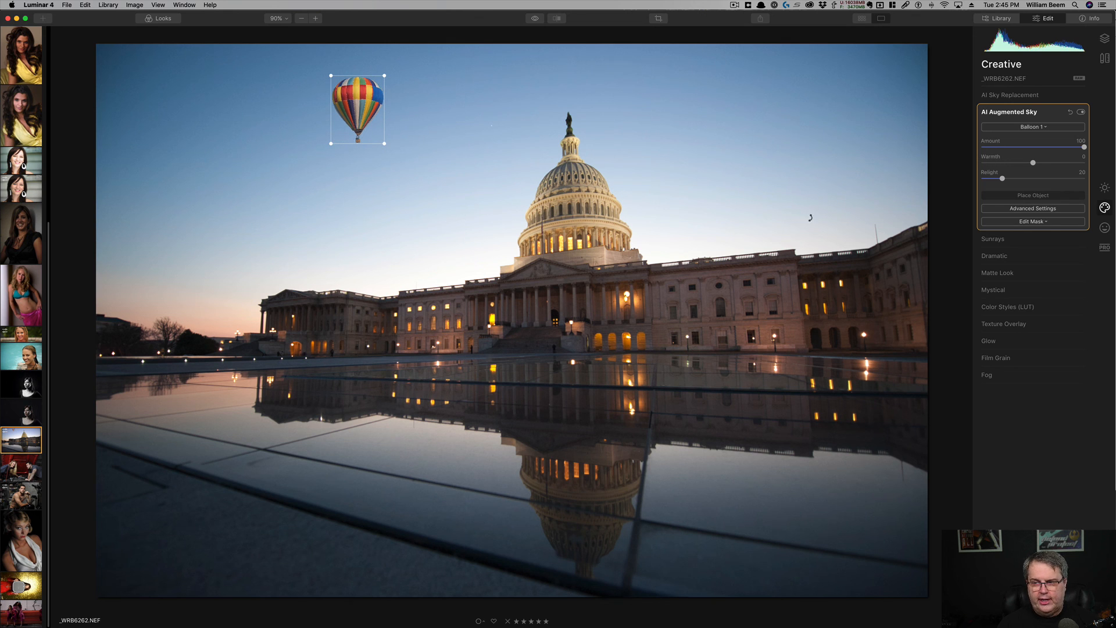
left_click(1002, 199)
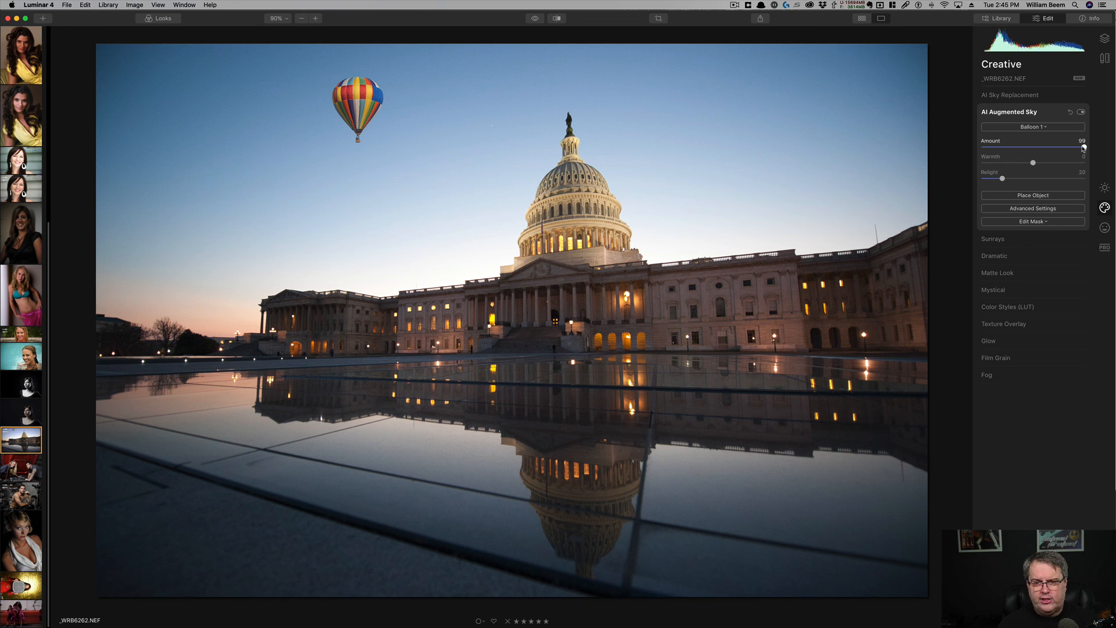
- Try the balloon's Amount at 31 and Warmth at 76, and bring Amount back to 100 and Warmth down to 3
left_click_drag(1083, 149, 1013, 147)
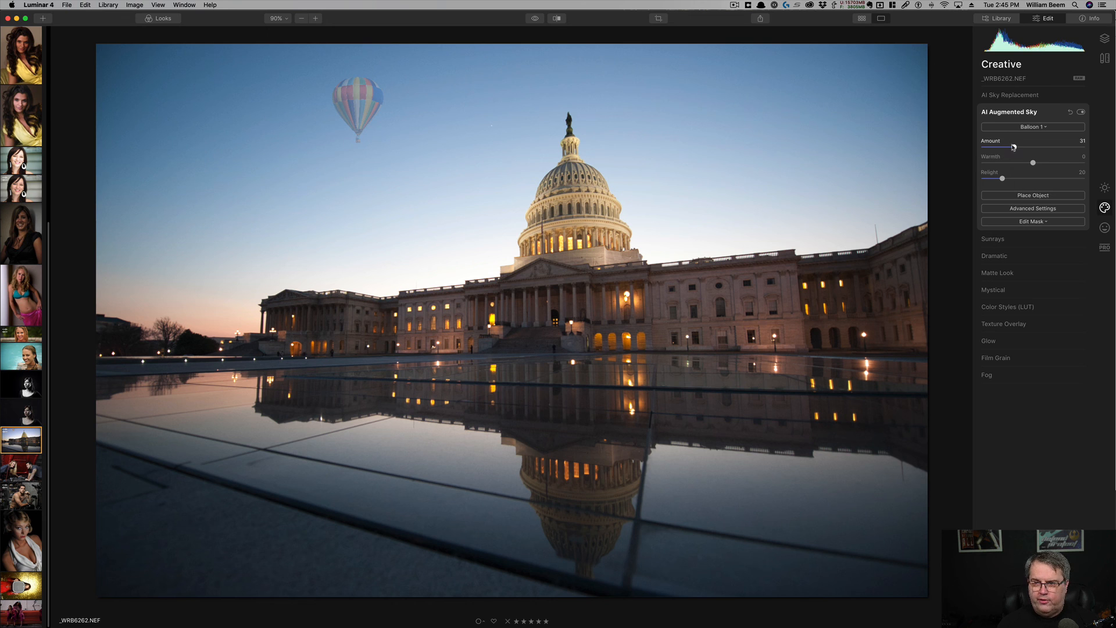
left_click_drag(1013, 147, 1098, 153)
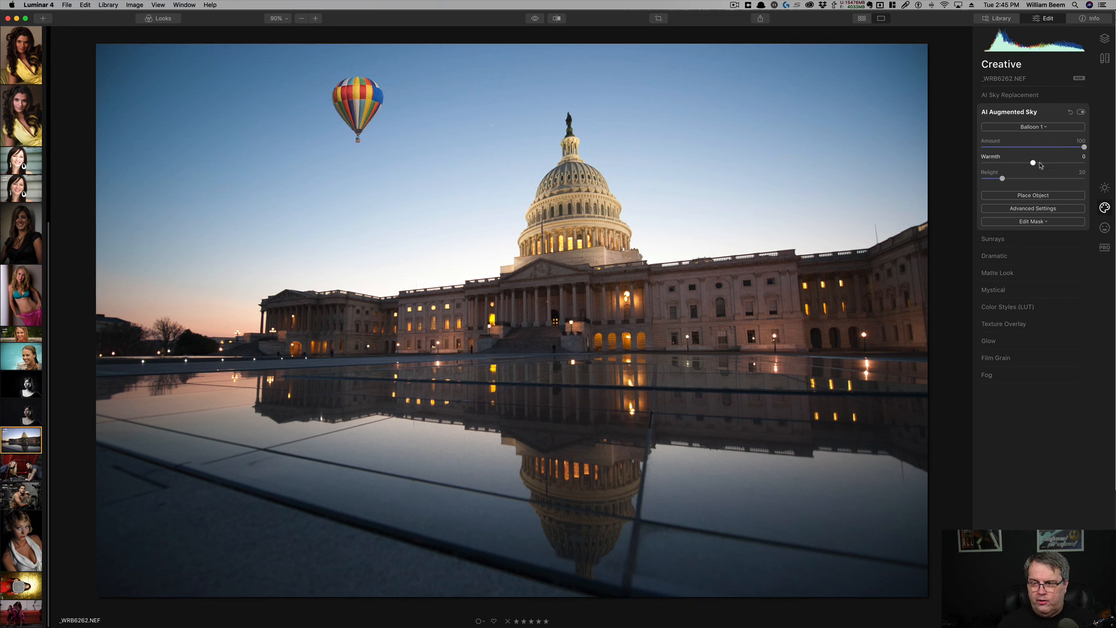
left_click_drag(1027, 164, 1076, 171)
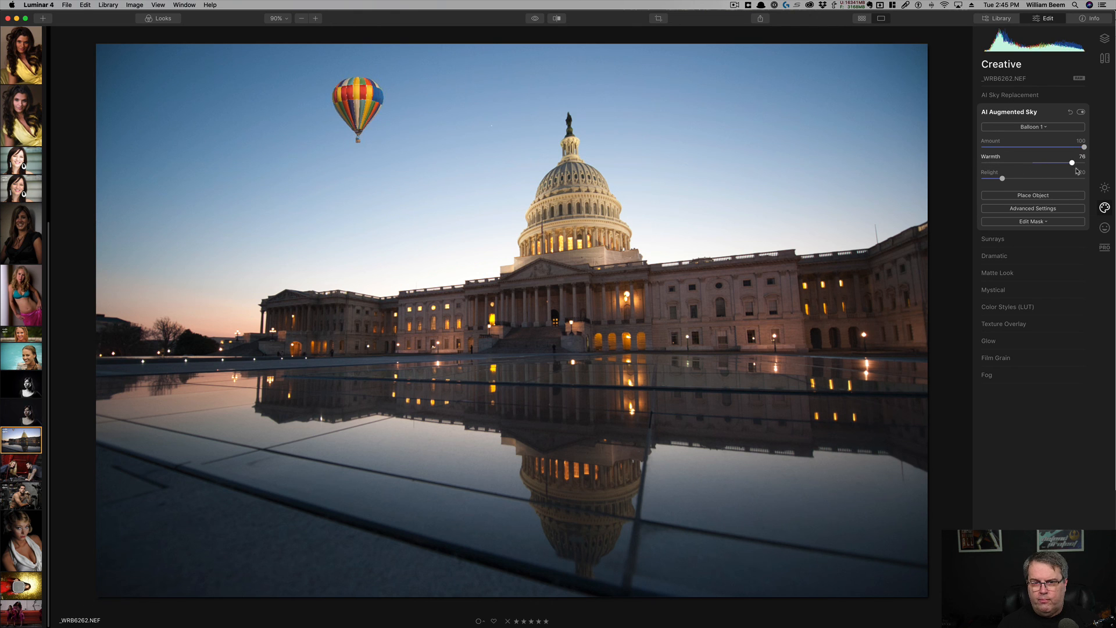
left_click(1035, 166)
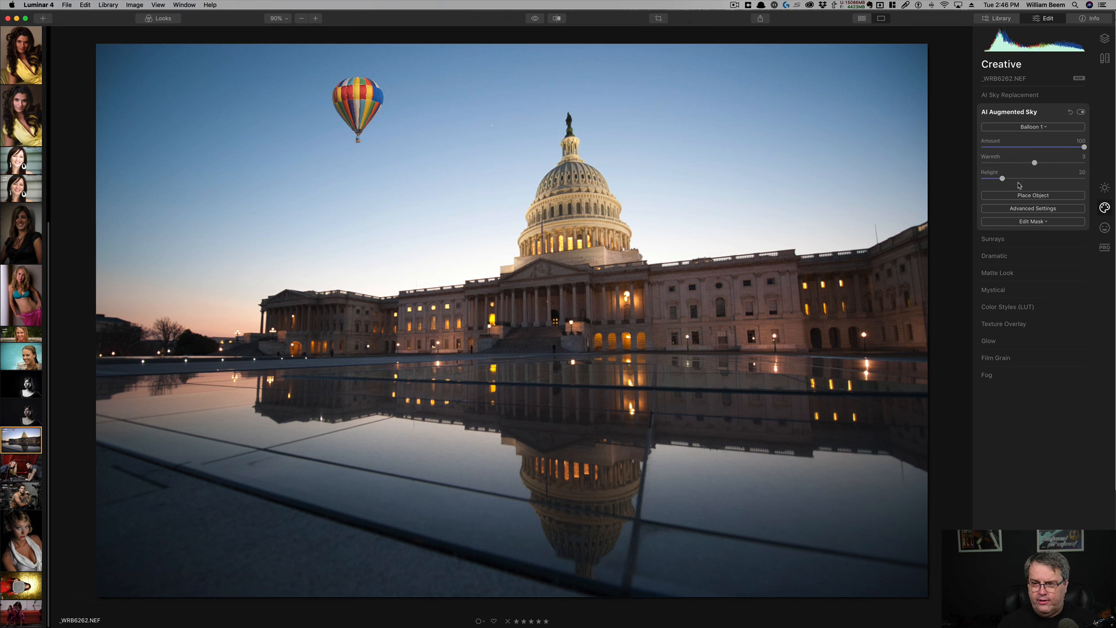
- Try the balloon with Defocus at 30 and flipped, and return the defocus to 0 and the balloon to its unflipped orientation
left_click(1047, 212)
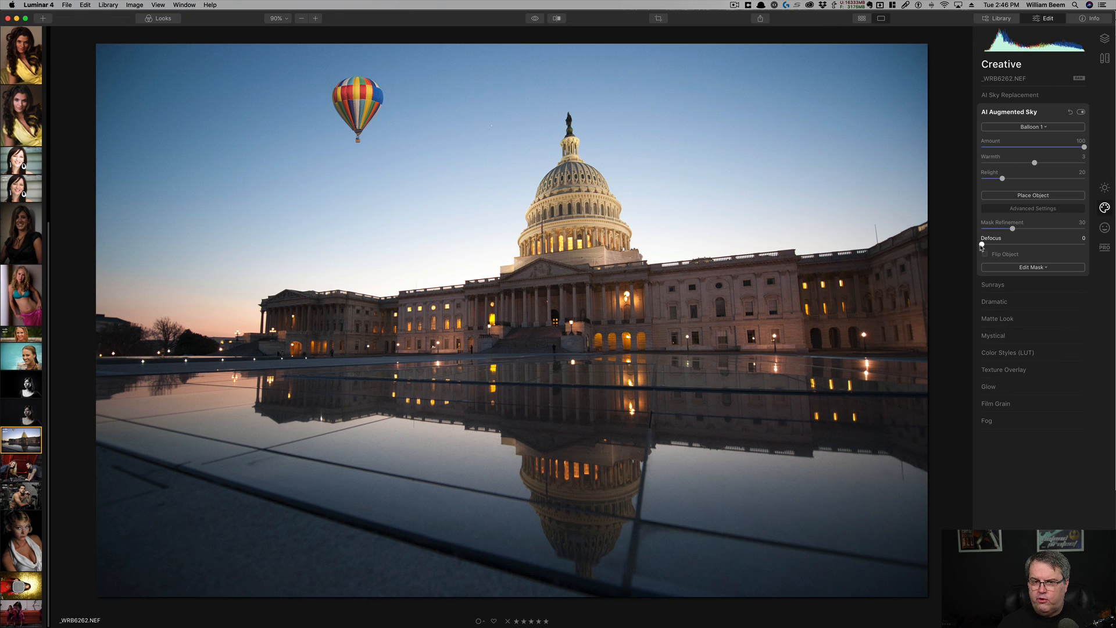
left_click_drag(982, 247, 1052, 248)
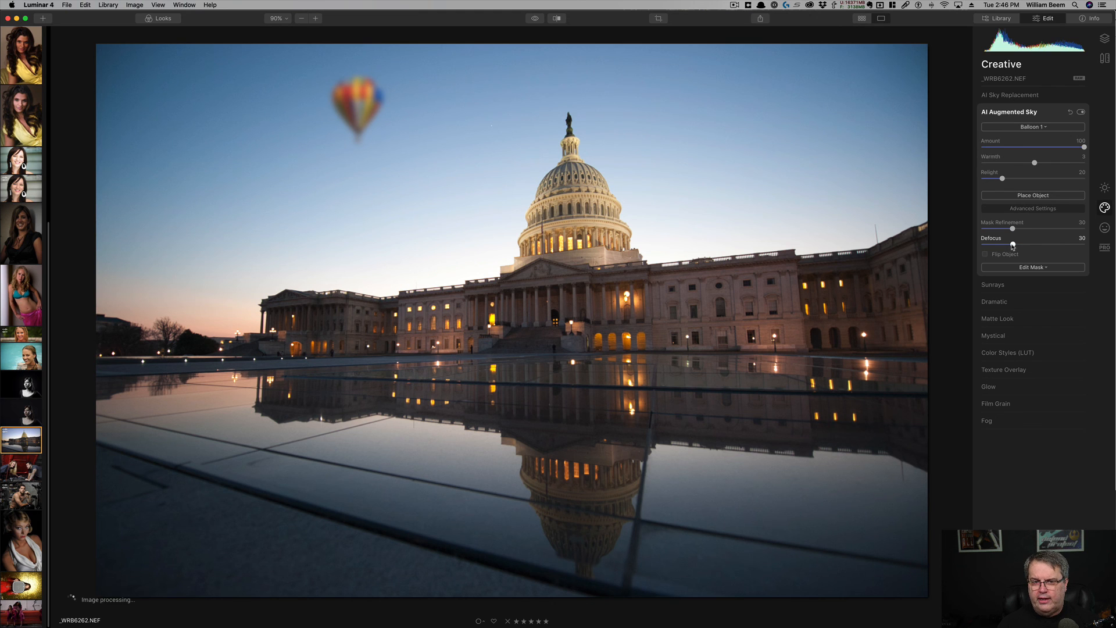
left_click_drag(1014, 245, 982, 244)
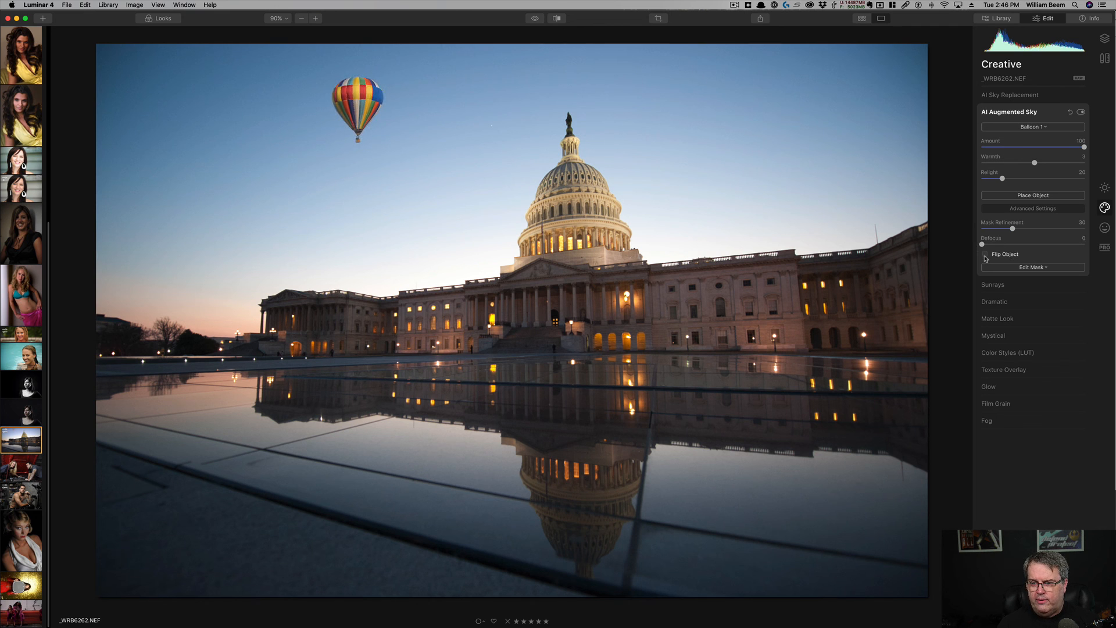
left_click(985, 257)
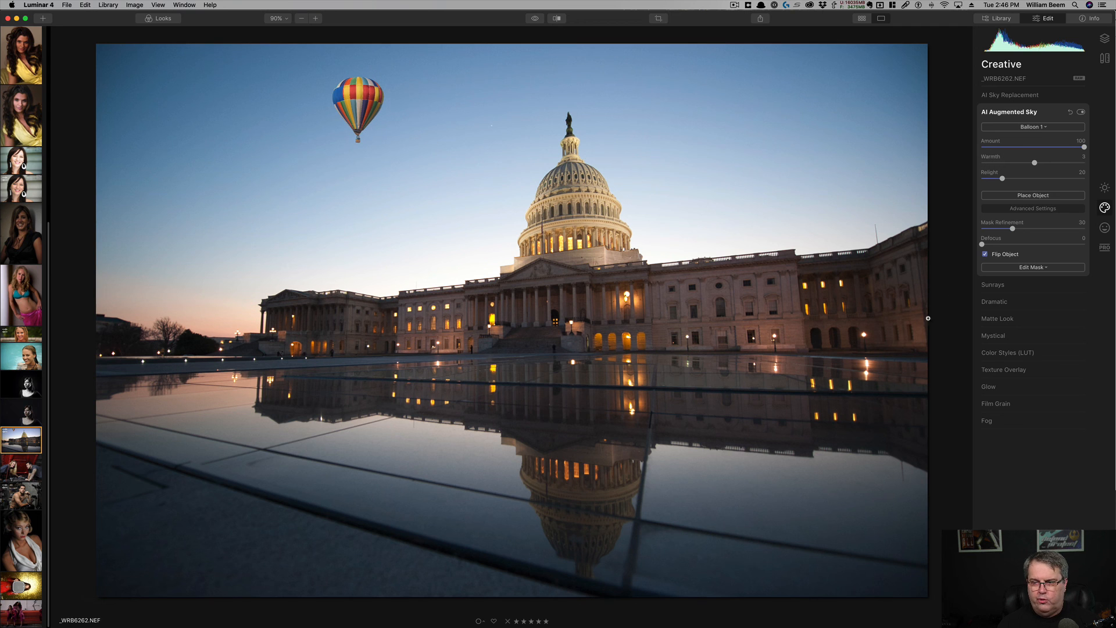
left_click(985, 256)
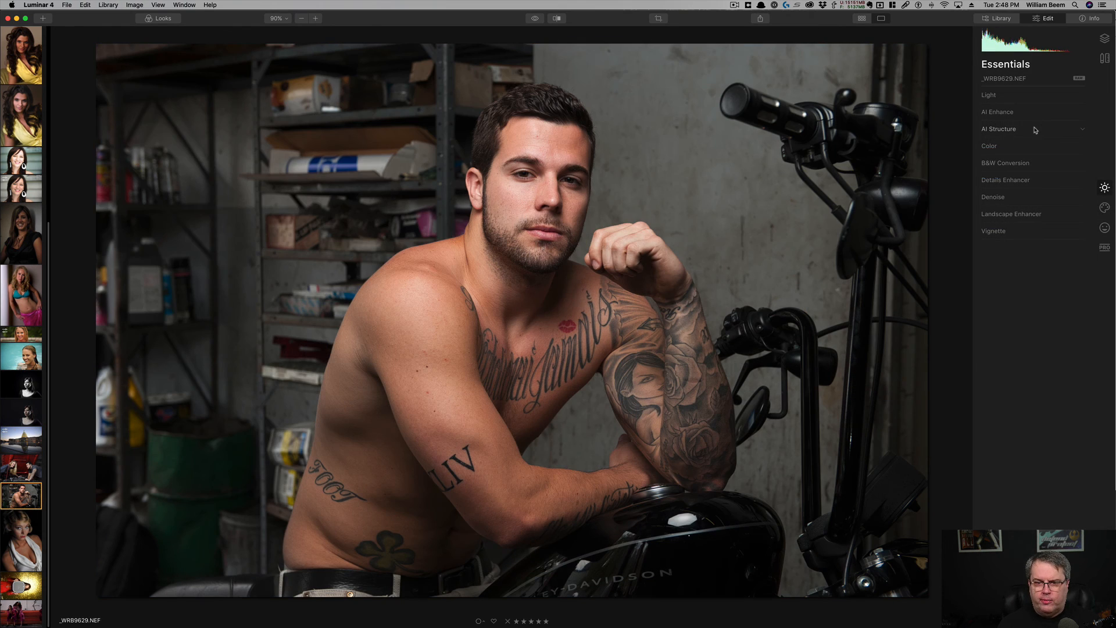
- Try AI Structure Amounts of 74 and -79 on the motorcycle portrait, and settle on Amount 60 with Boost 24
left_click(1009, 129)
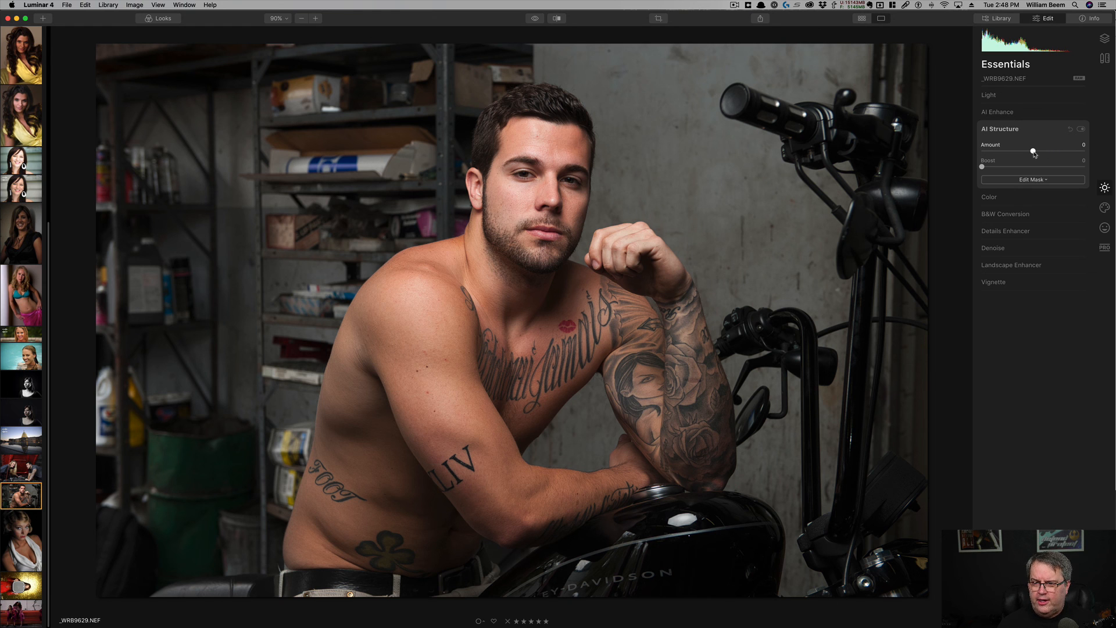
left_click_drag(1051, 154, 1073, 154)
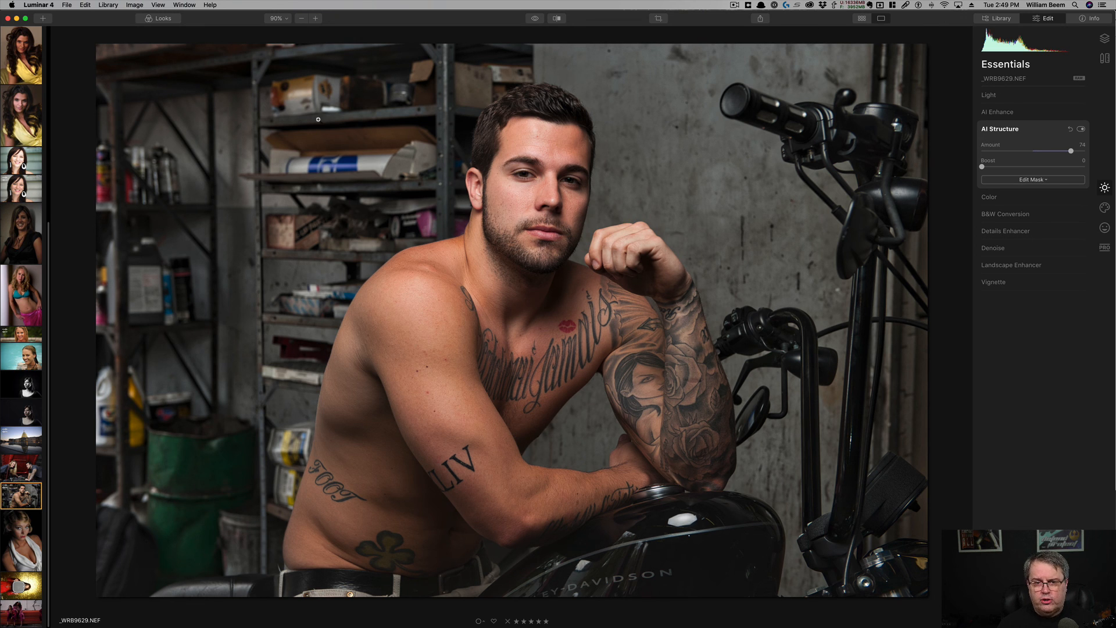
left_click(991, 152)
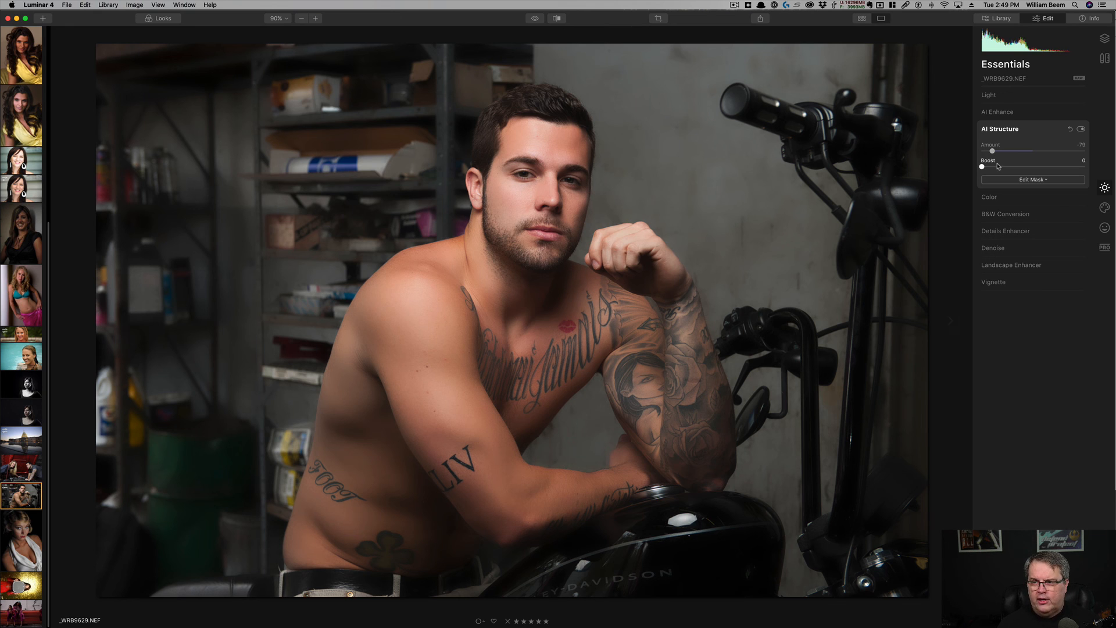
left_click(1034, 152)
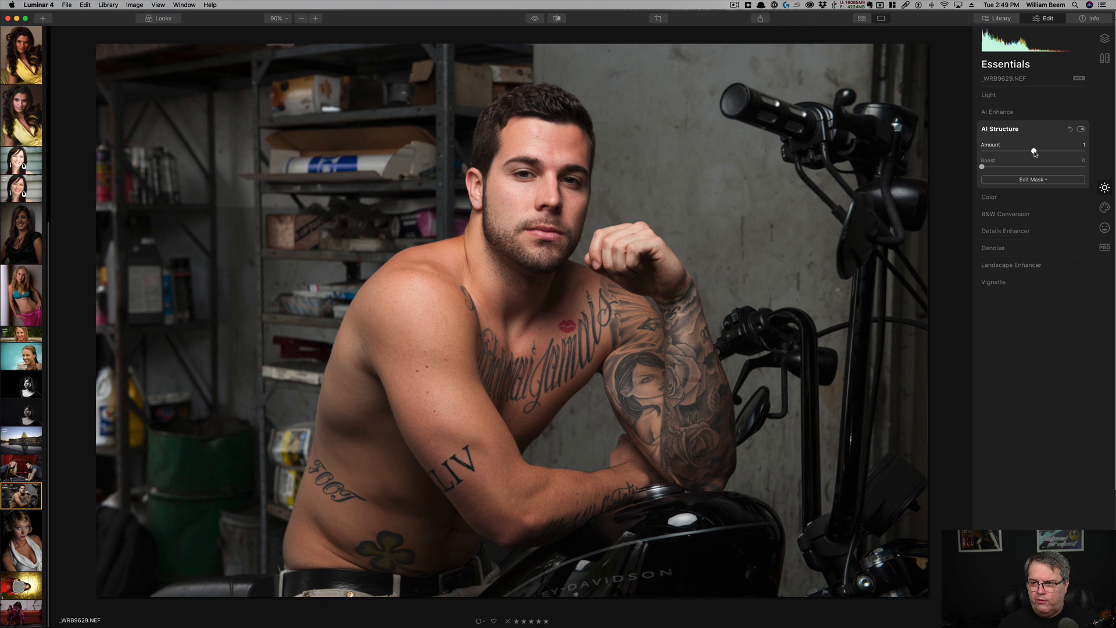
left_click_drag(982, 168, 1007, 167)
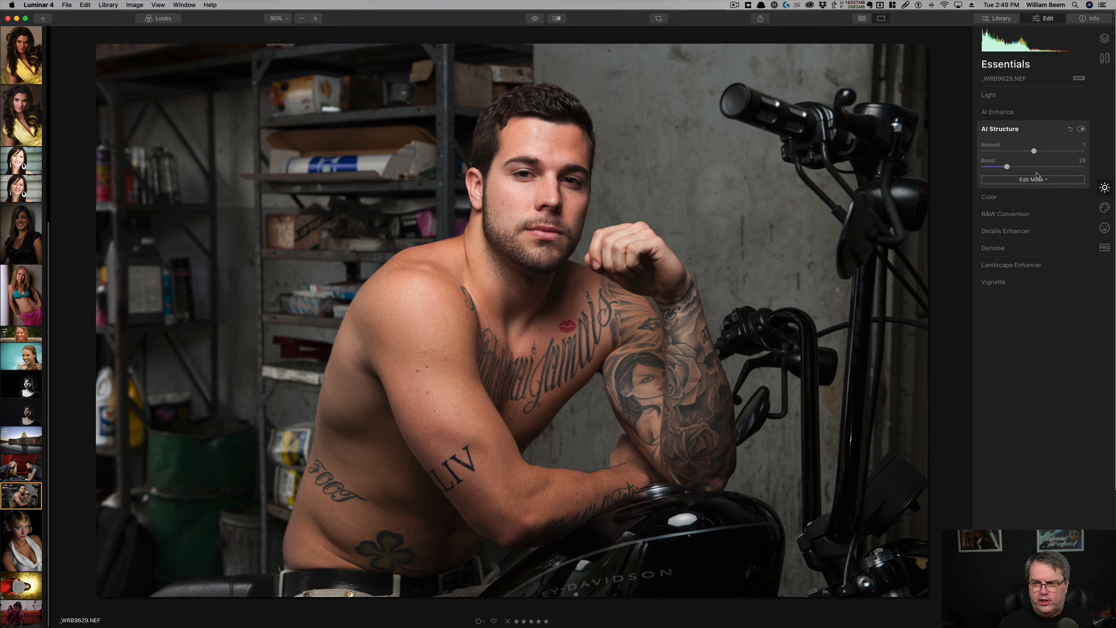
left_click(1065, 153)
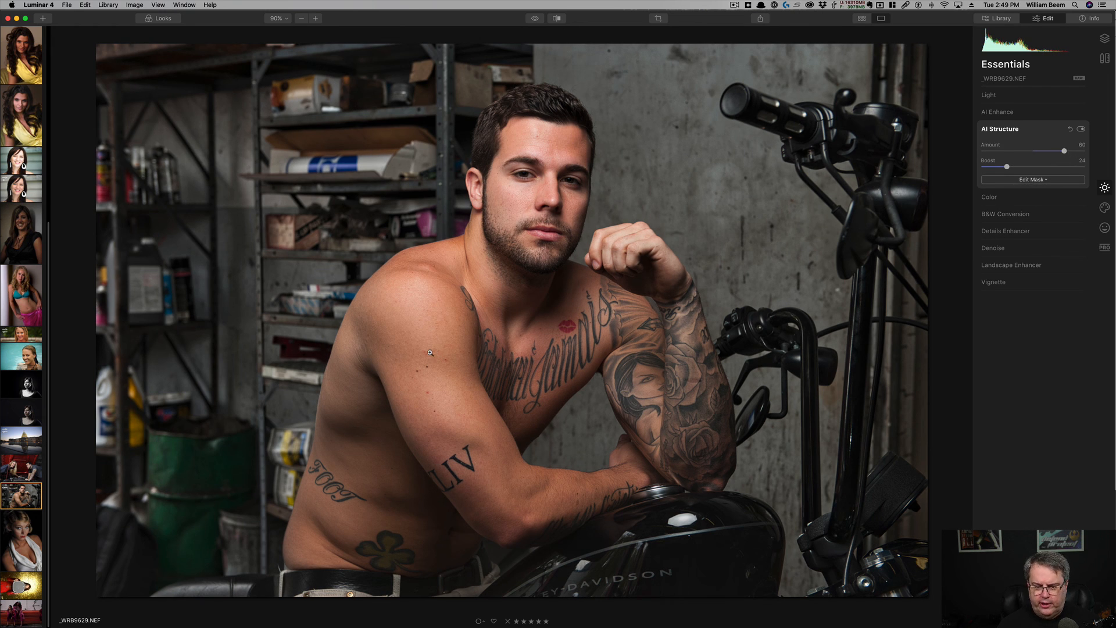
- Apply a Luminosity mask to the AI Structure adjustment and invert the mask
left_click(1033, 180)
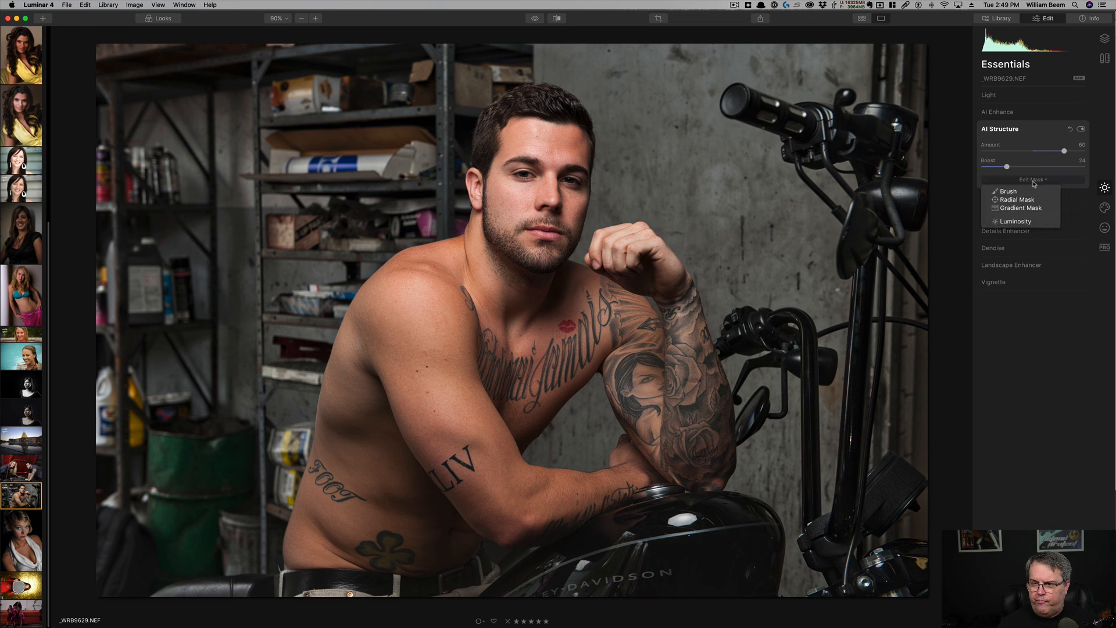
left_click(1022, 221)
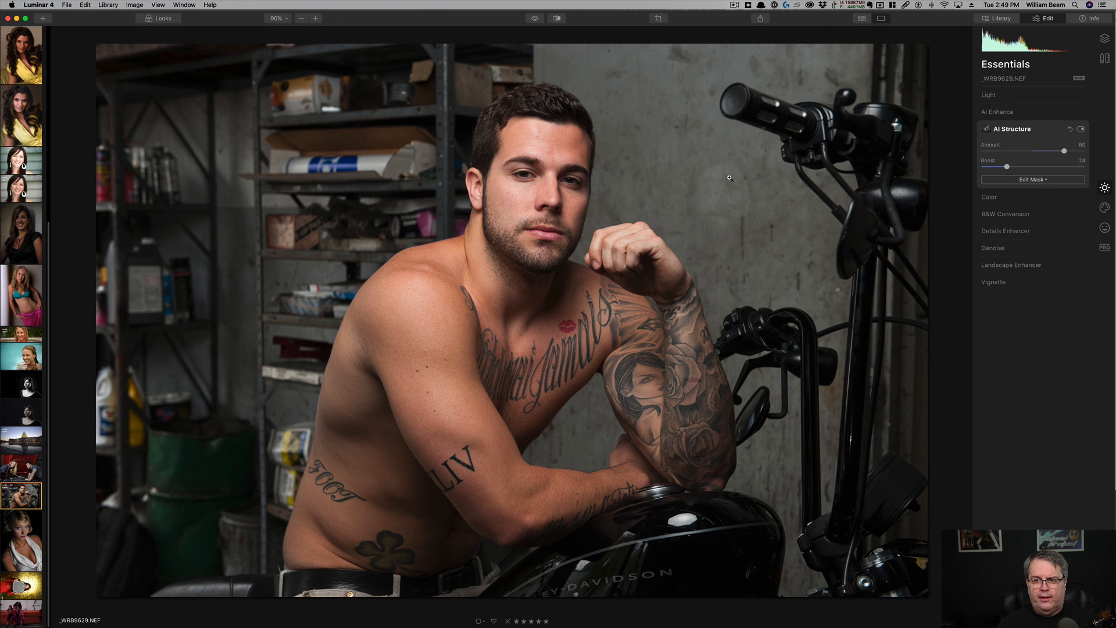
left_click(987, 130)
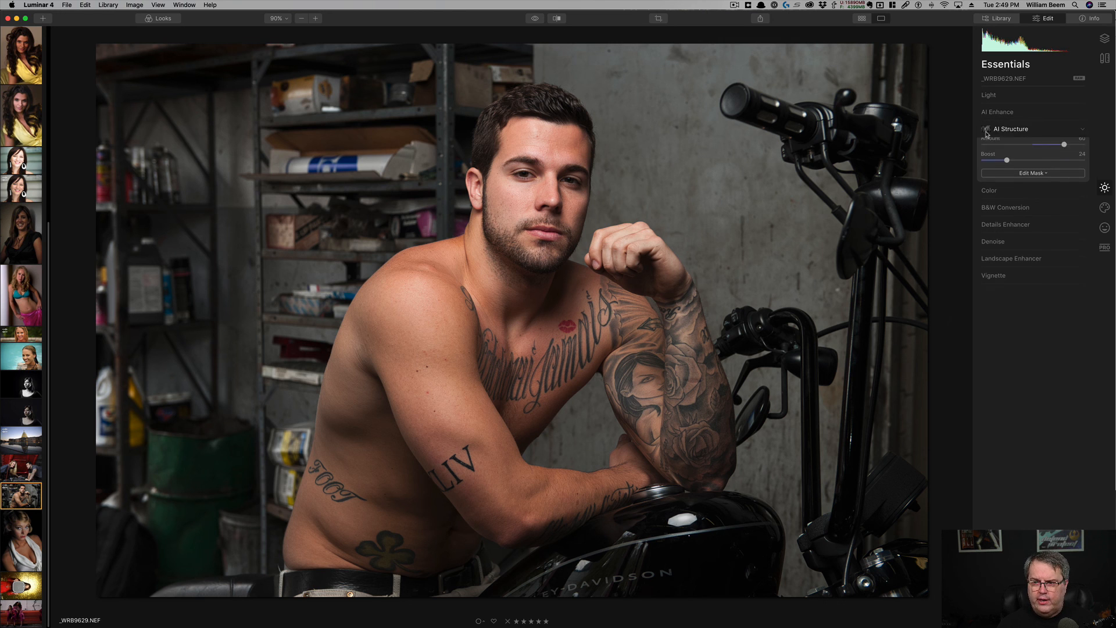
left_click(987, 130)
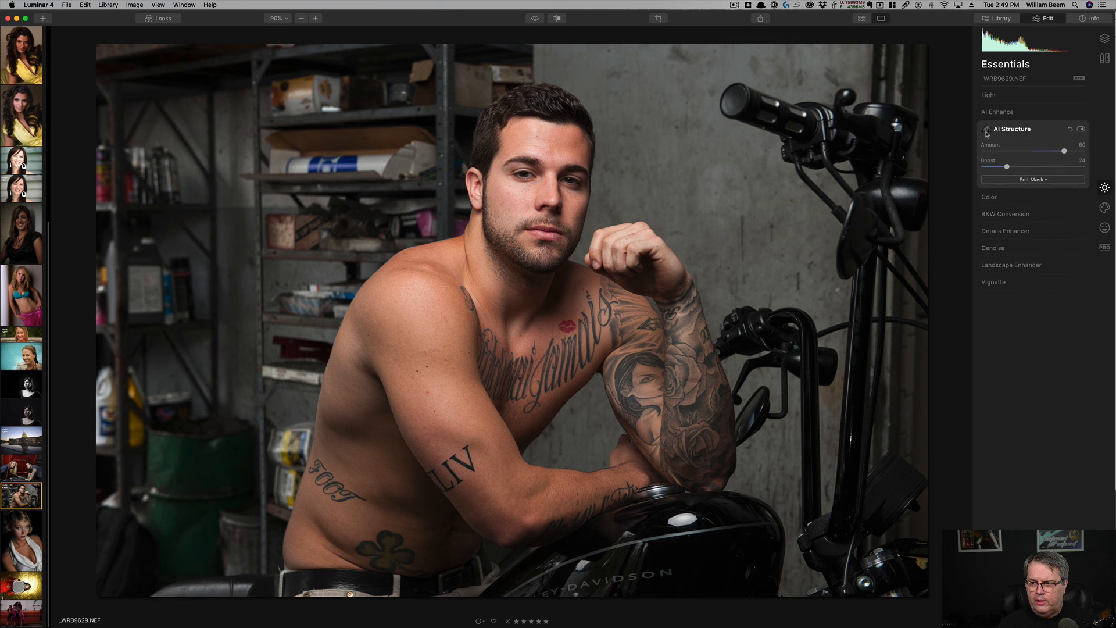
right_click(986, 132)
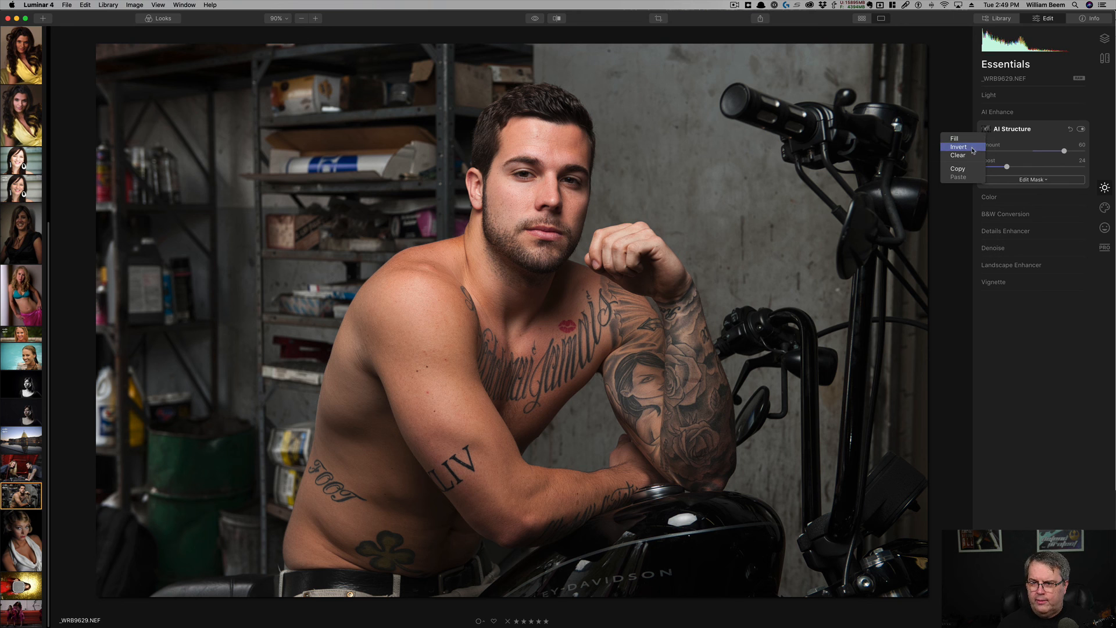
left_click(972, 150)
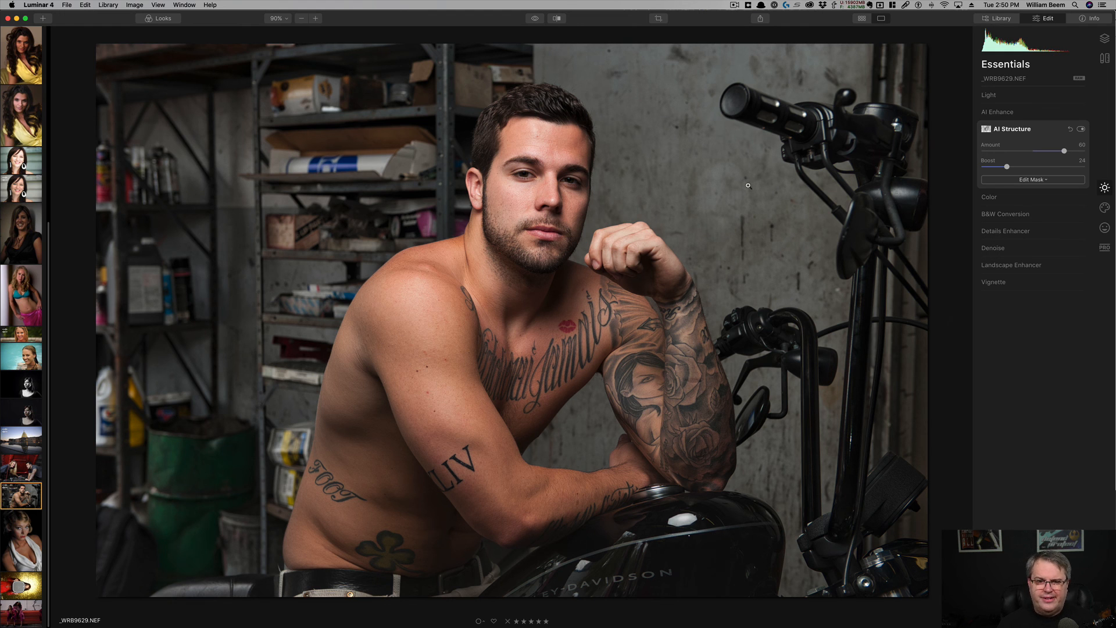
- Set the masked AI Structure Amount to -56 and switch the AI Structure adjustment off
left_click(995, 152)
left_click_drag(995, 153, 1004, 152)
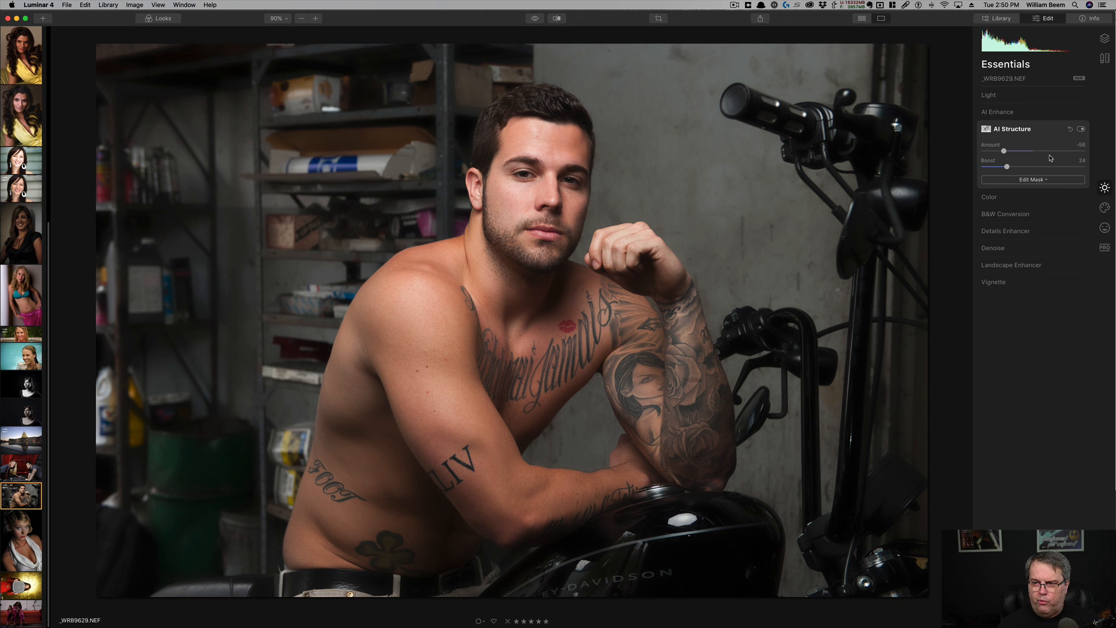
left_click(1081, 130)
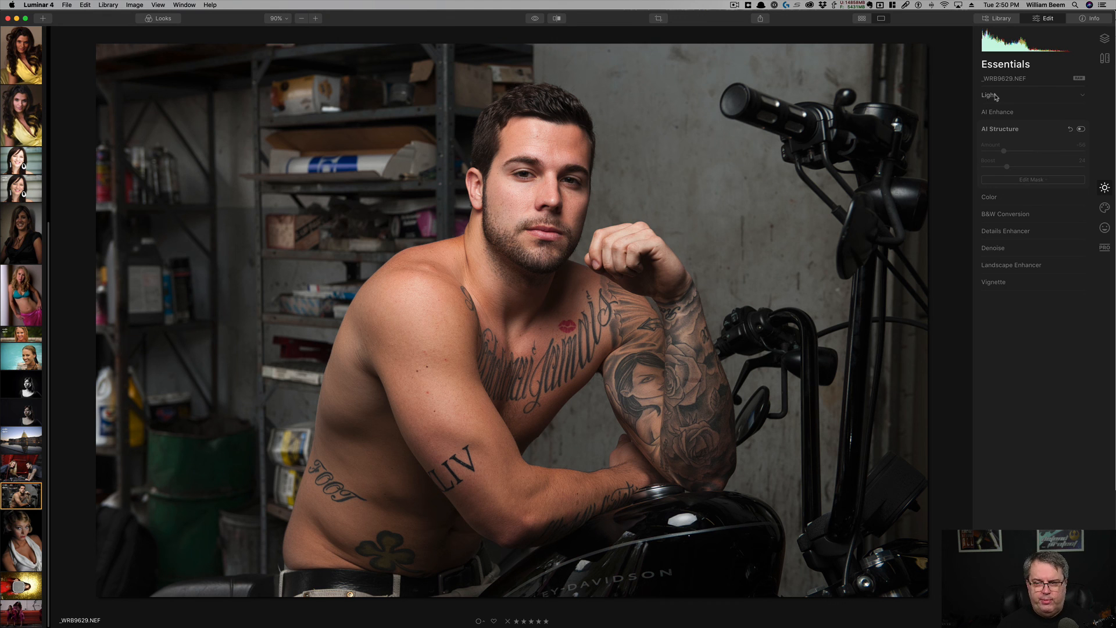
left_click(1082, 130)
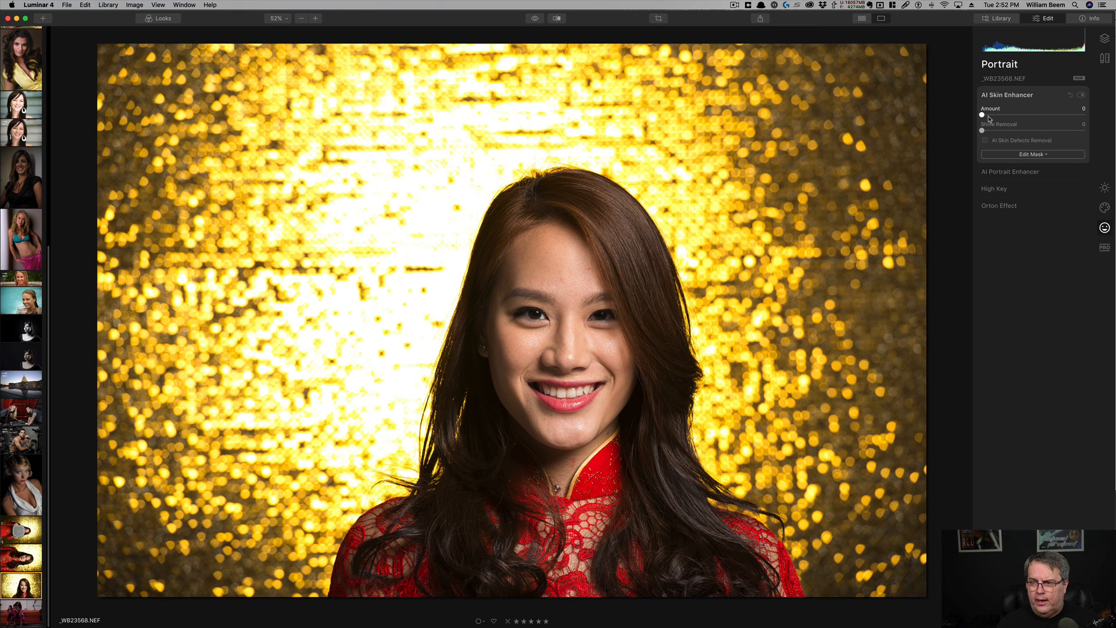
- Set the AI Skin Enhancer Amount to 50 for the gold-background portrait and compare before and after across the face
left_click_drag(982, 115, 1038, 122)
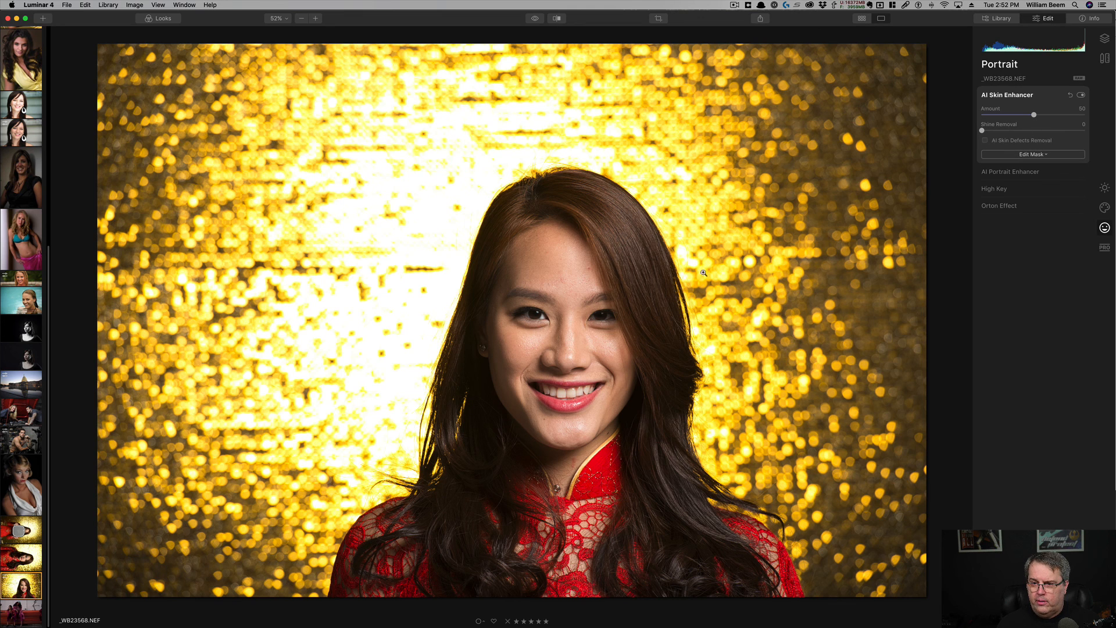
left_click(571, 290)
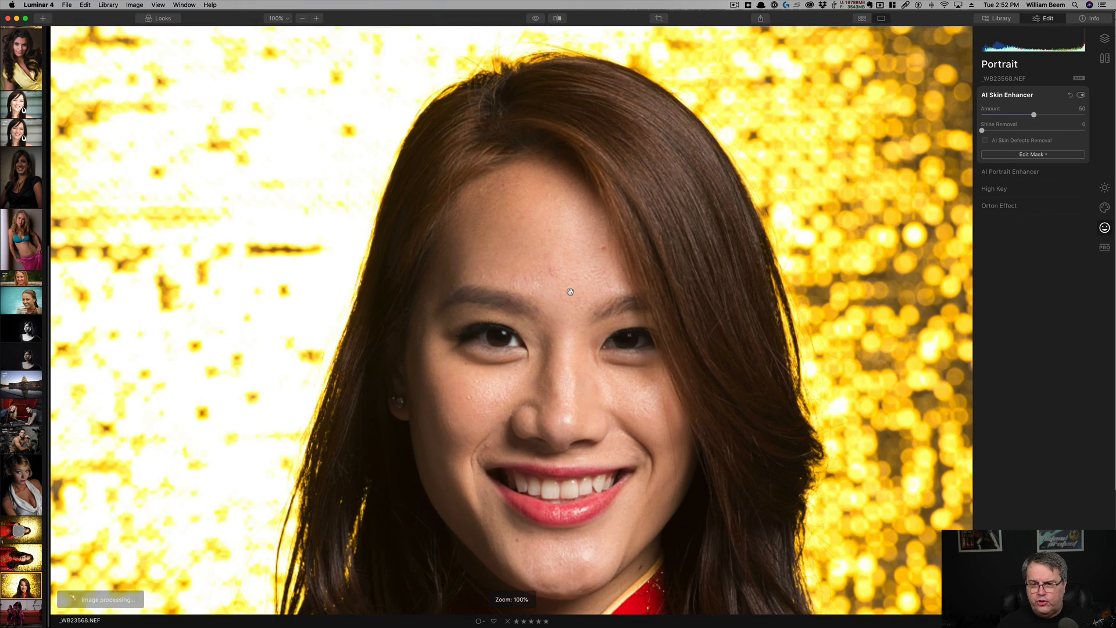
left_click_drag(570, 292, 540, 242)
left_click(557, 19)
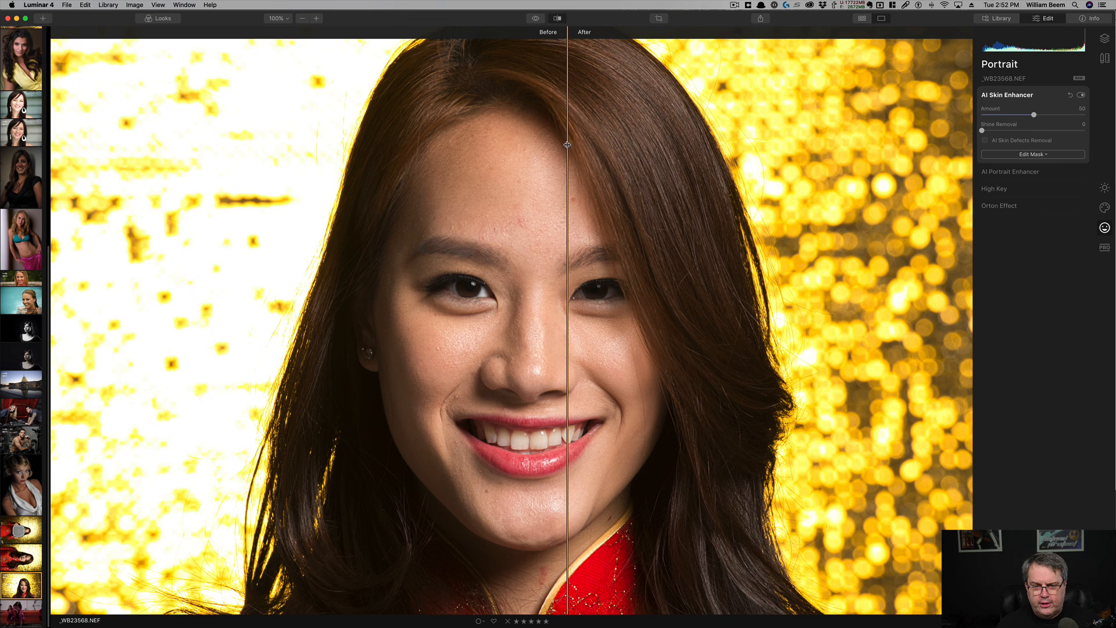
left_click_drag(566, 145, 534, 151)
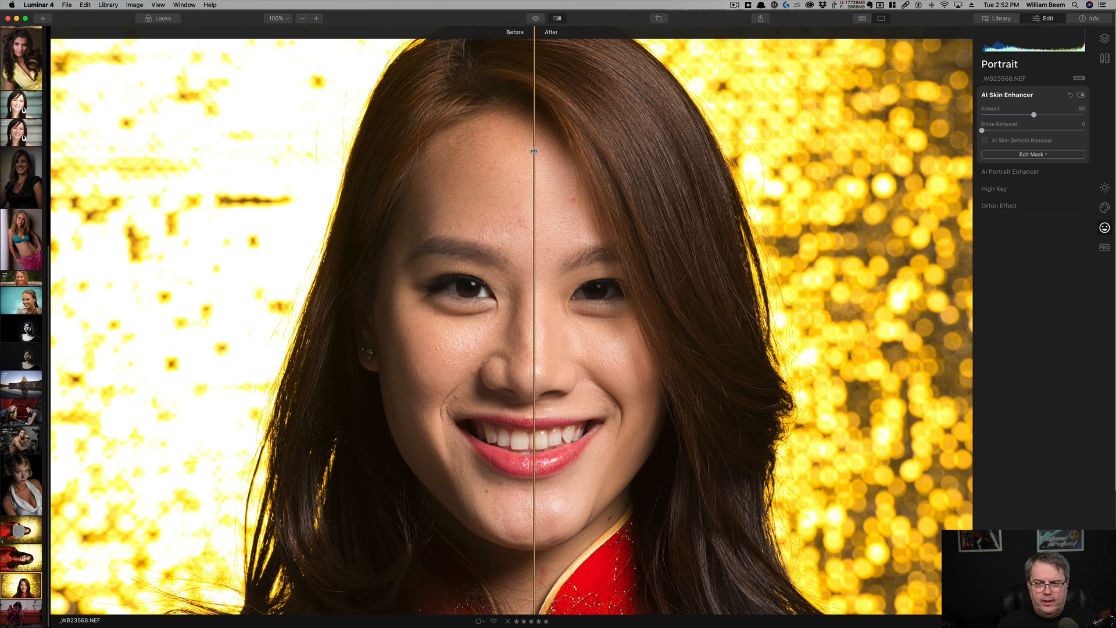
left_click_drag(534, 151, 354, 154)
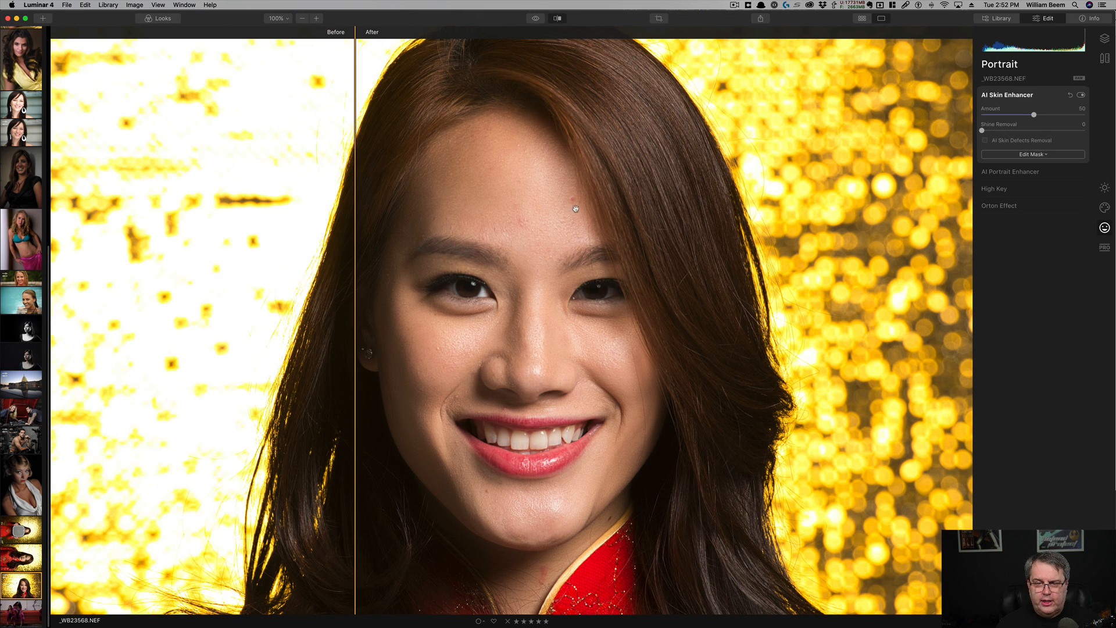
- Enable AI Skin Defects Removal for the gold-background portrait and set the AI Skin Enhancer Amount to 52
left_click(557, 18)
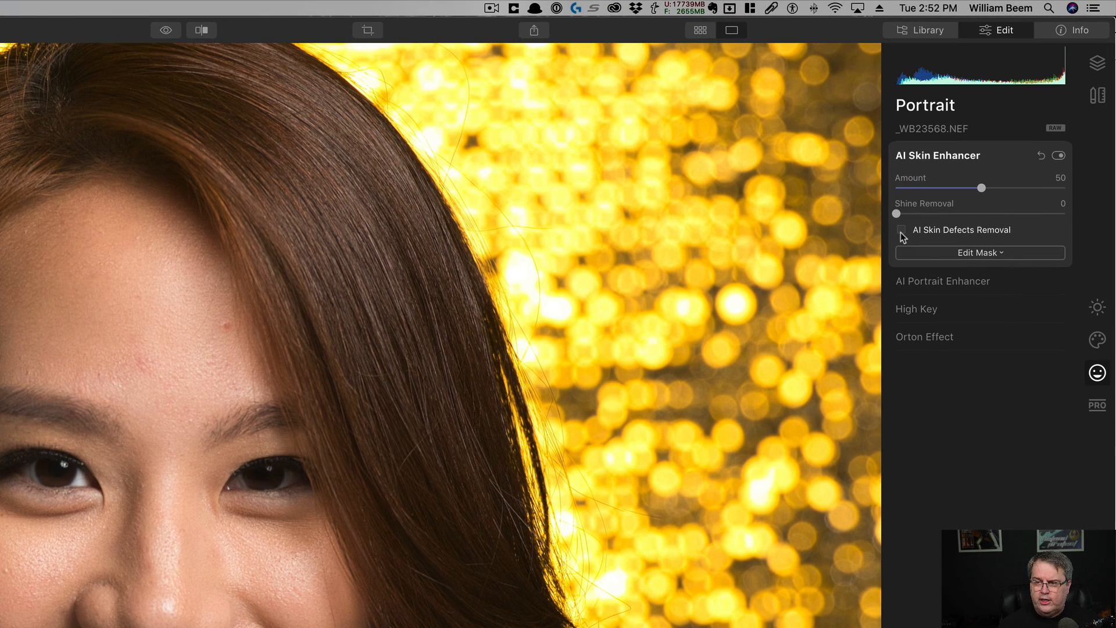
left_click(902, 230)
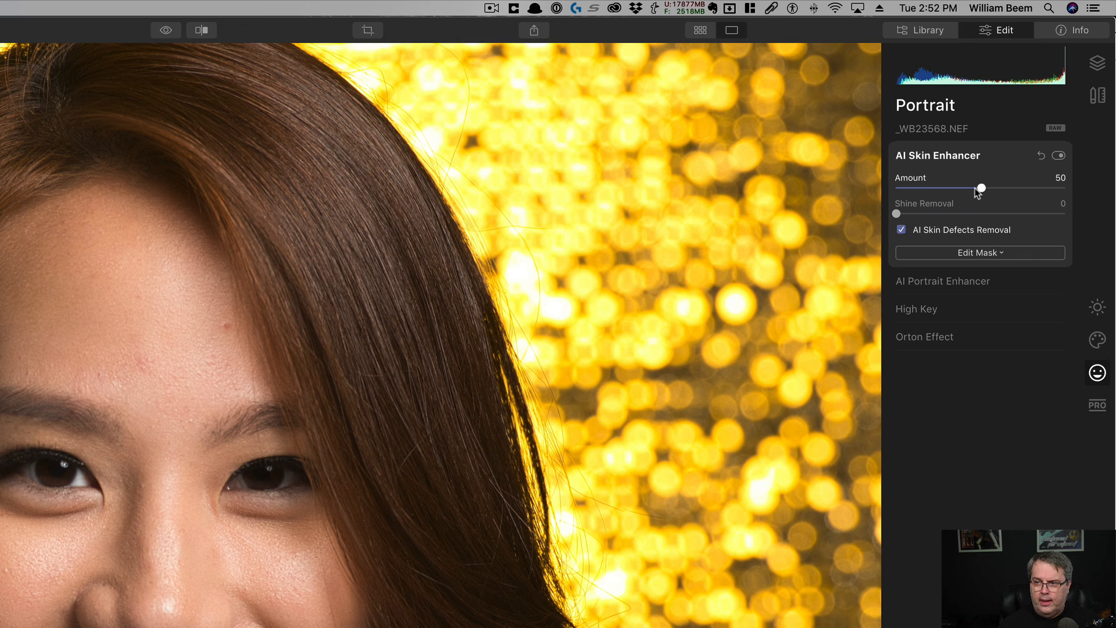
left_click_drag(980, 189, 787, 192)
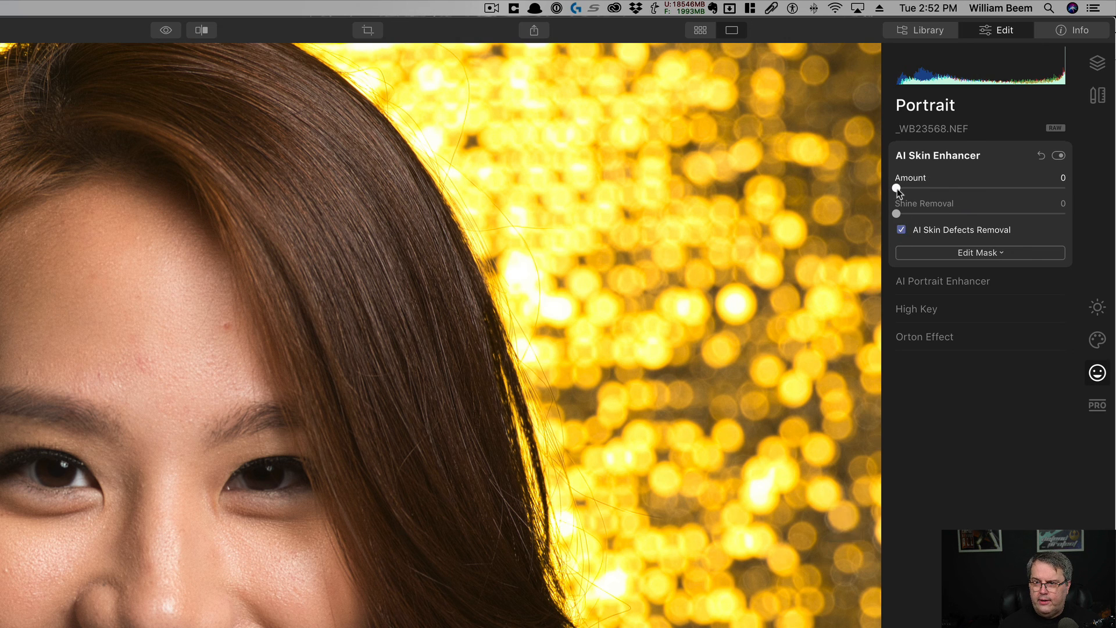
left_click_drag(905, 187, 986, 189)
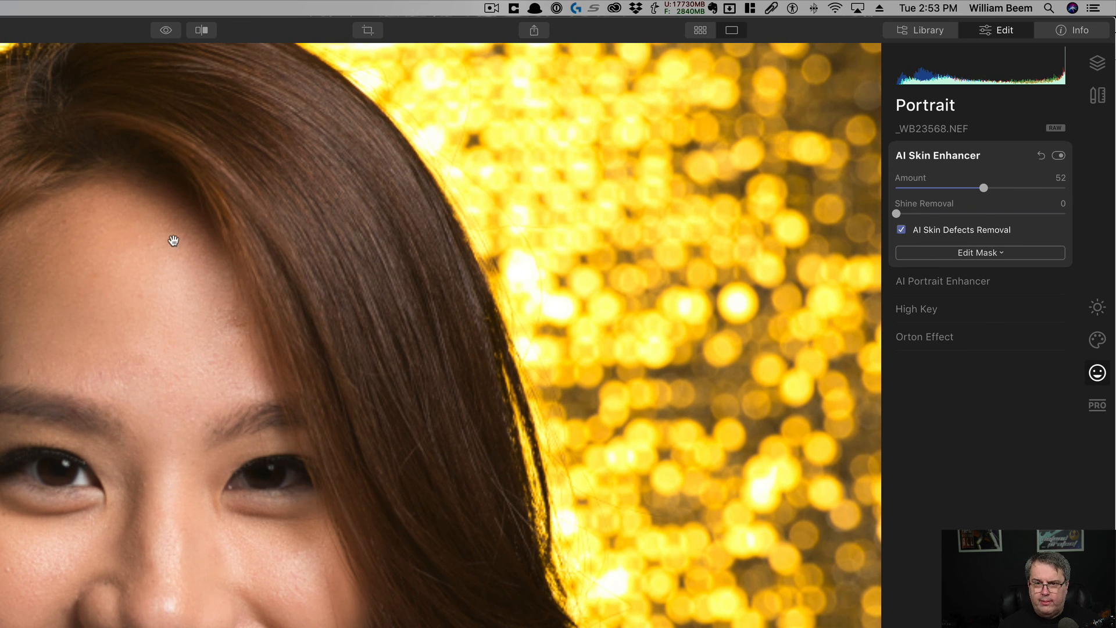
- Compare before and after across the forehead and face to examine the skin defects removal, and leave the comparison view
left_click(201, 31)
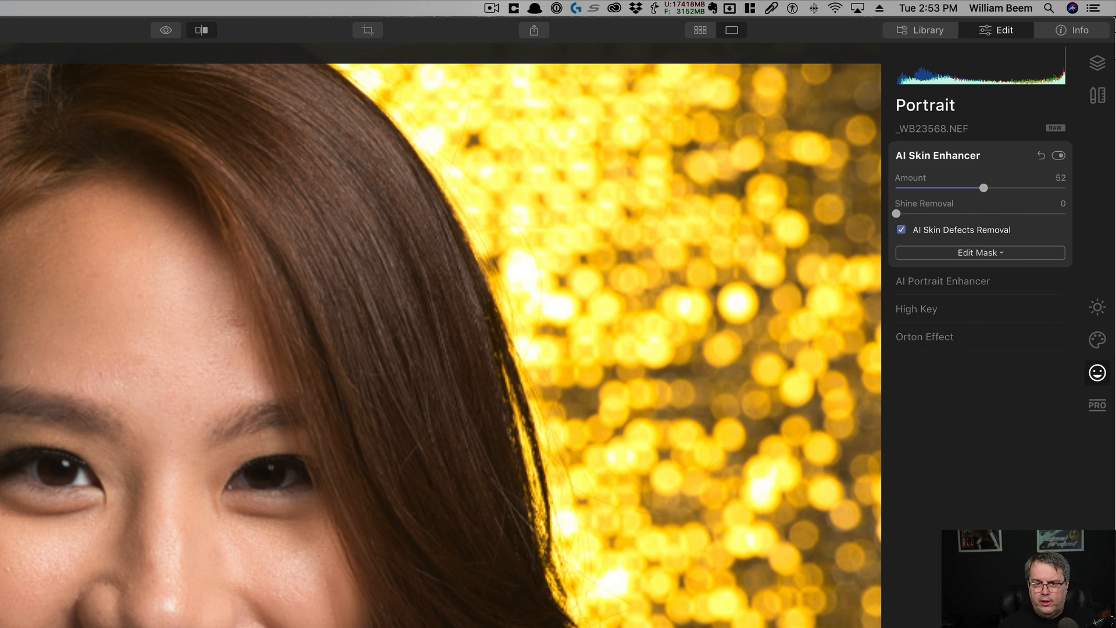
left_click_drag(379, 231, 271, 238)
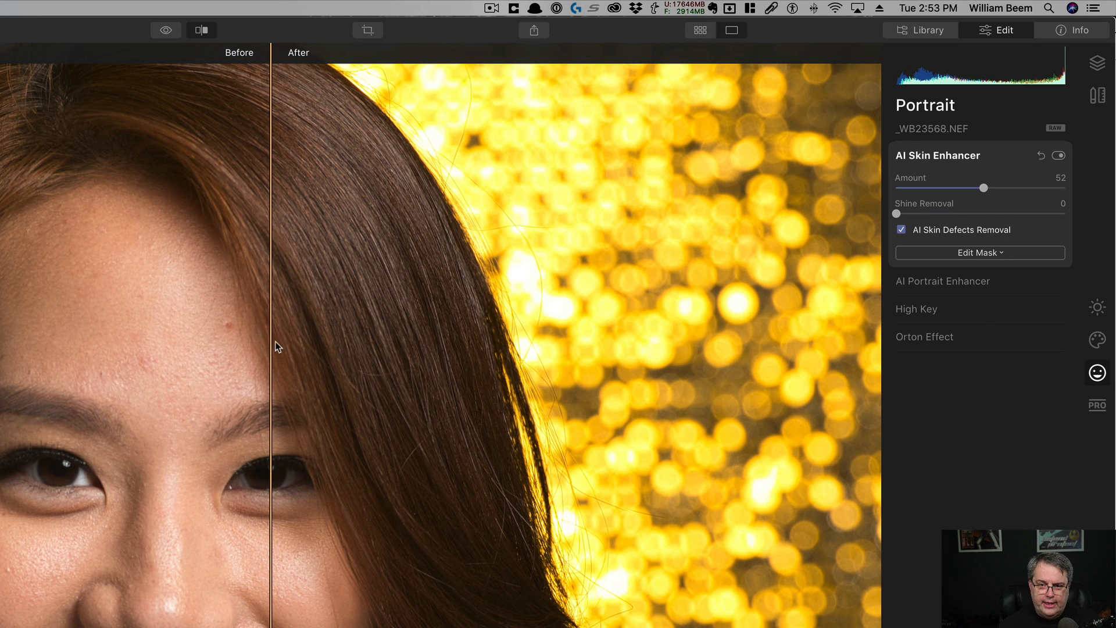
mouse_move(271, 340)
left_mouse_down()
mouse_move(25, 346)
mouse_move(274, 348)
left_mouse_up()
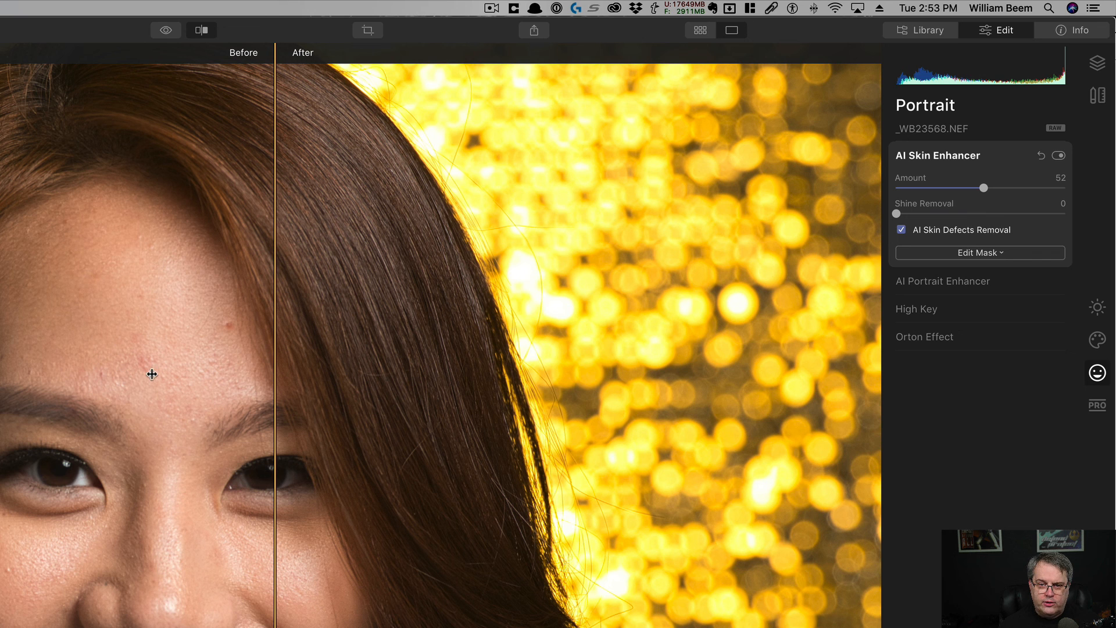
left_click_drag(274, 375, 3, 380)
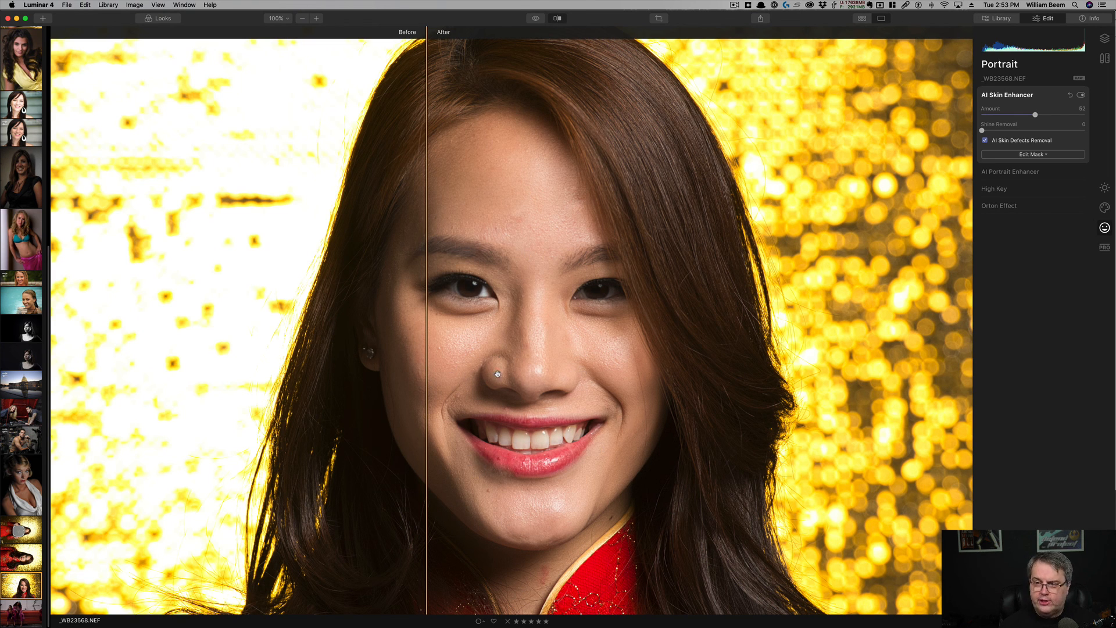
mouse_move(426, 351)
left_mouse_down()
mouse_move(665, 360)
mouse_move(368, 361)
mouse_move(416, 364)
left_mouse_up()
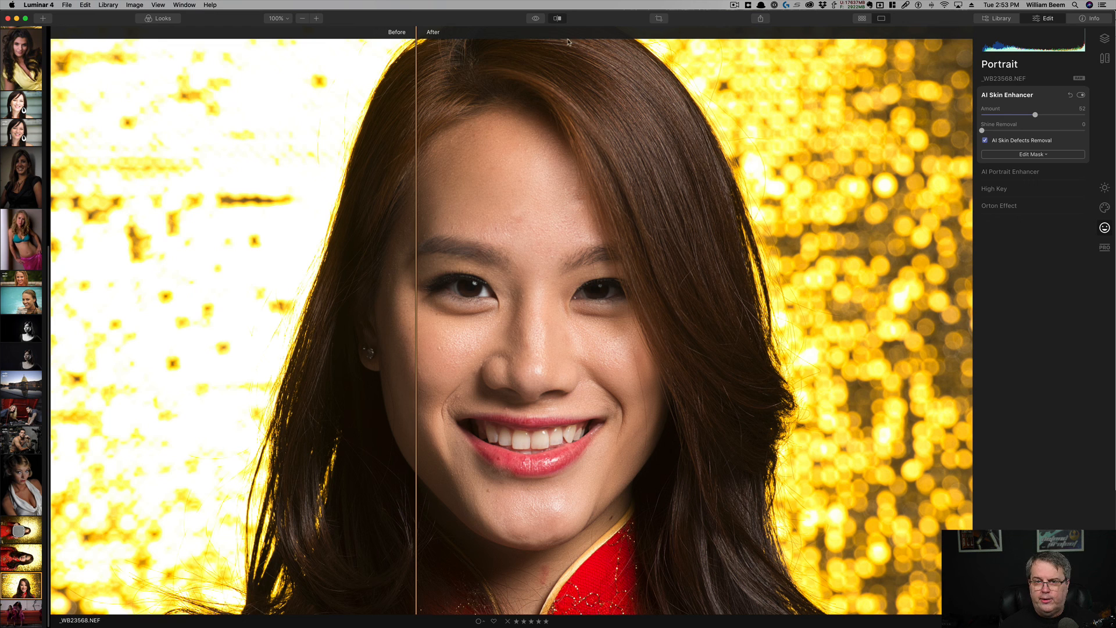
left_click(558, 19)
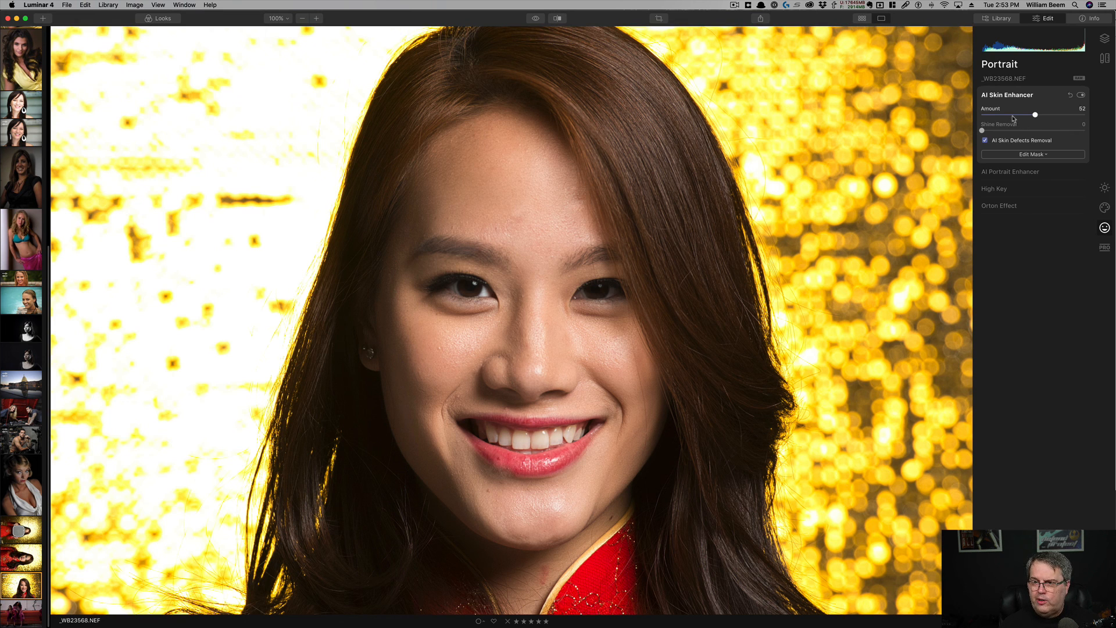
- Set the AI Skin Enhancer Amount to 30 and Shine Removal to 60
left_click(1013, 116)
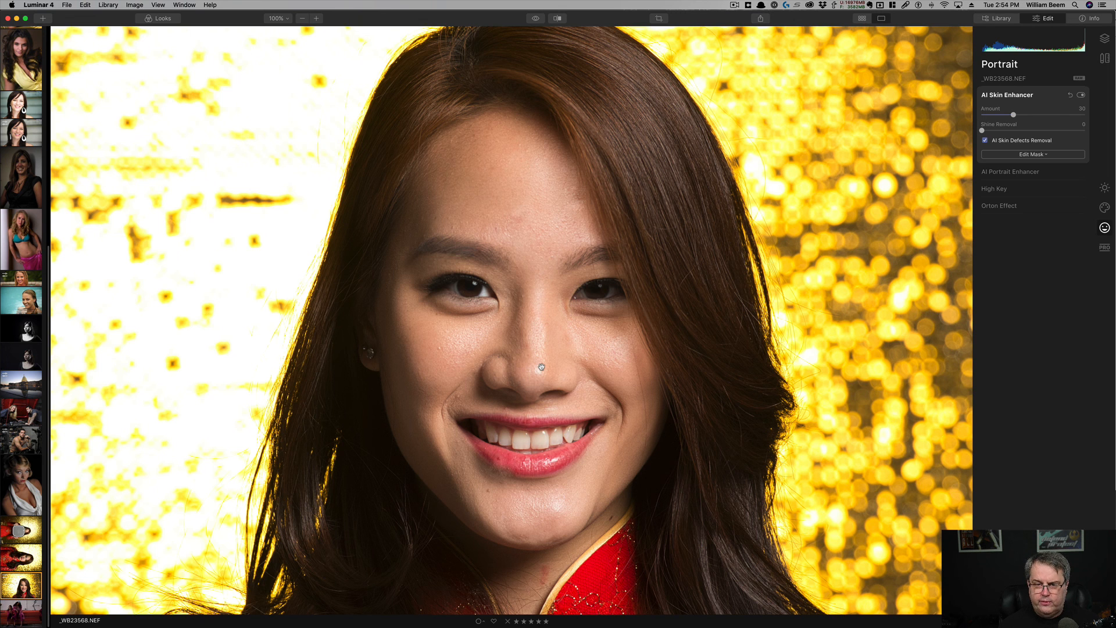
left_click_drag(606, 343, 609, 347)
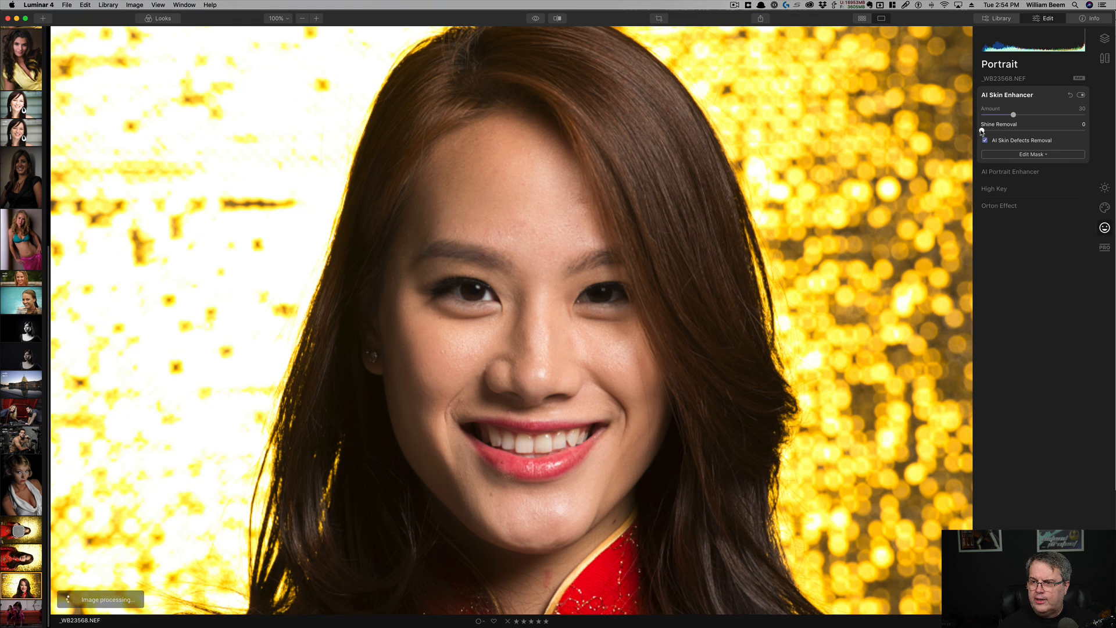
left_click_drag(982, 132, 1042, 131)
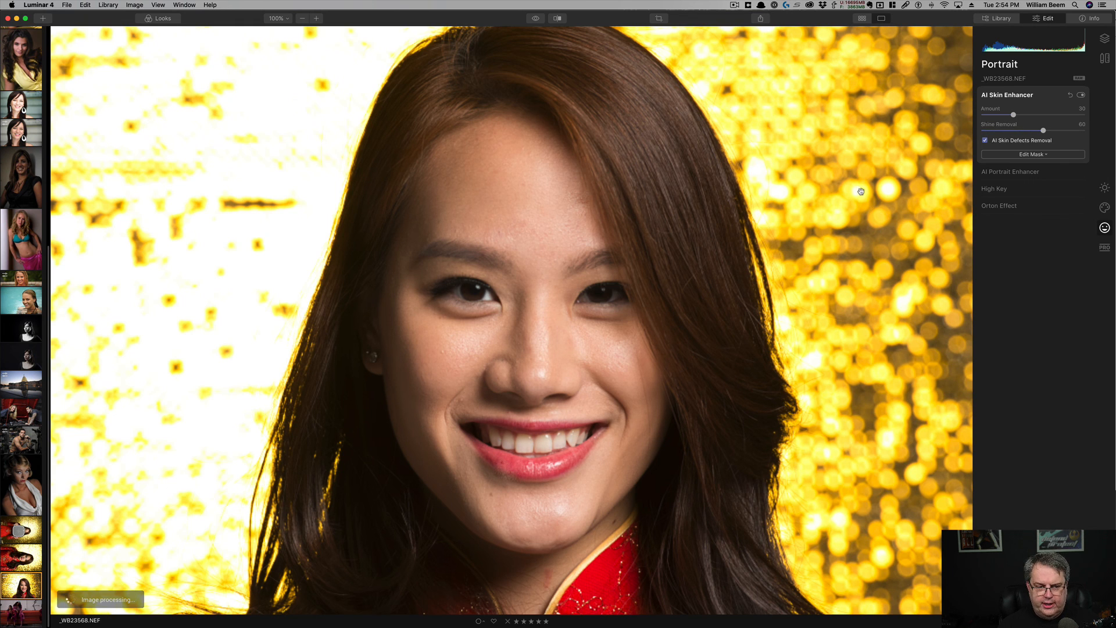
- Compare before and after across the face to examine the shine removal, and leave the comparison view
left_click(560, 21)
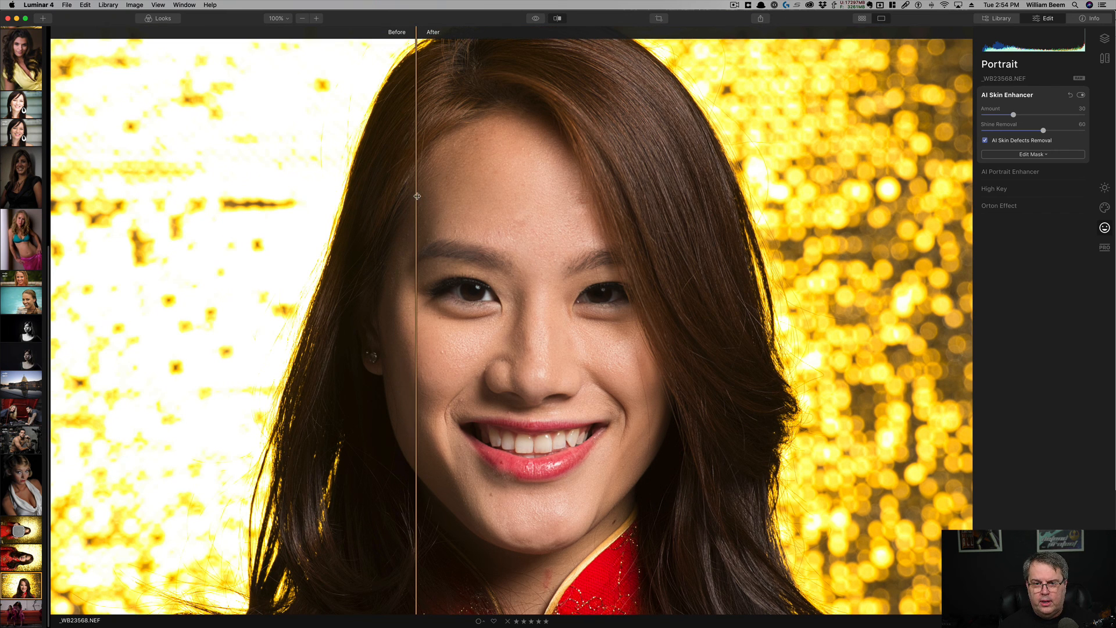
left_click_drag(417, 196, 503, 212)
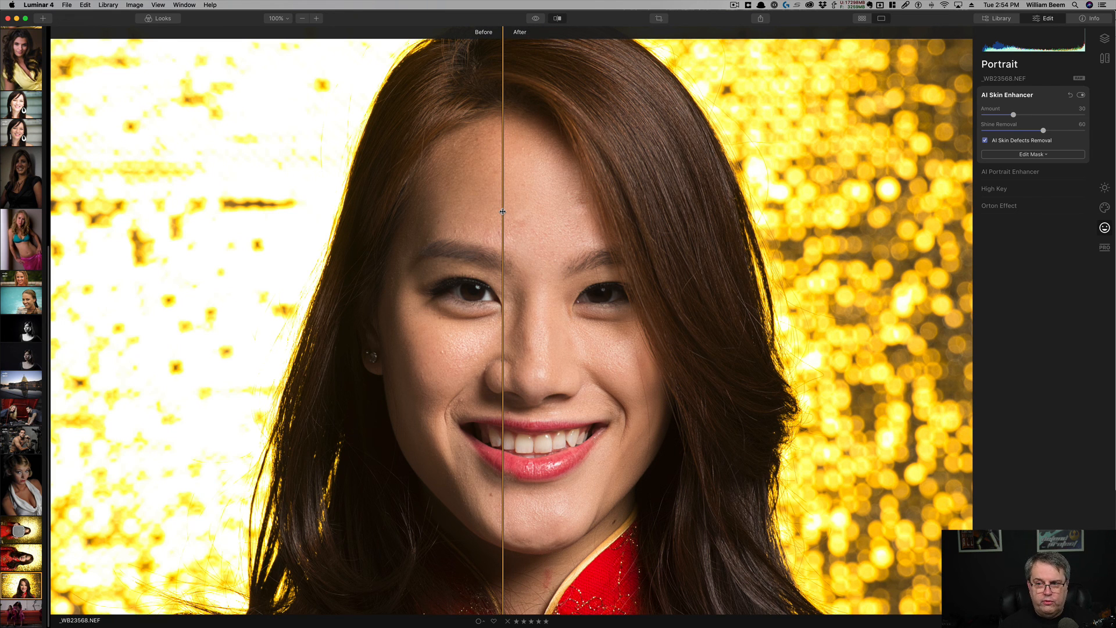
mouse_move(502, 212)
left_mouse_down()
mouse_move(559, 209)
mouse_move(406, 208)
mouse_move(637, 212)
mouse_move(420, 215)
mouse_move(510, 213)
left_mouse_up()
left_click(557, 20)
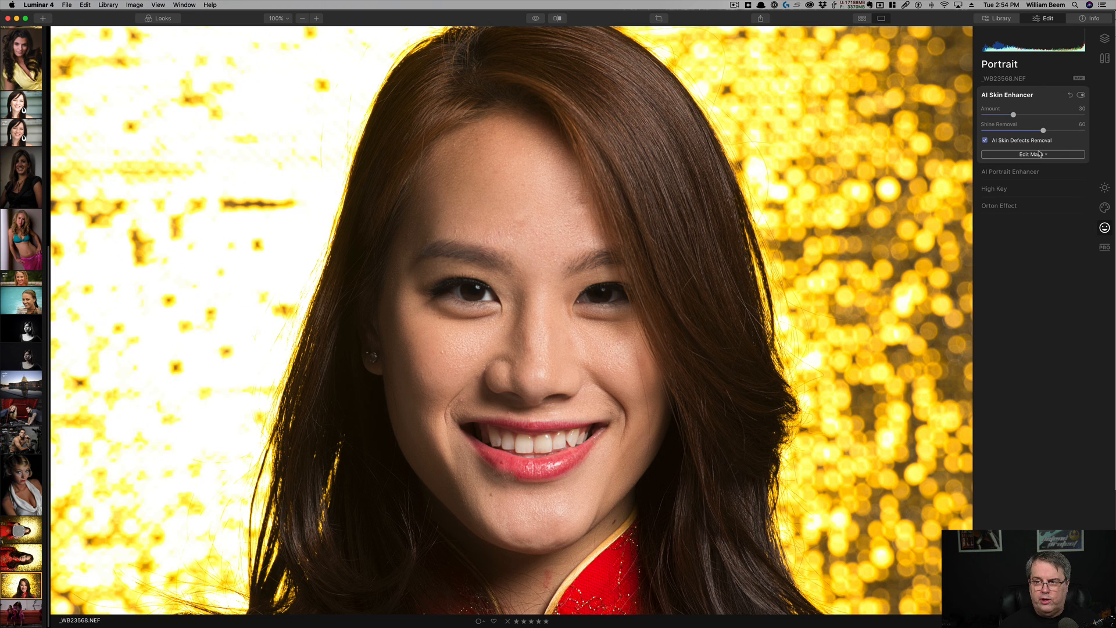
- Try AI Portrait Enhancer Face Light at 49 and 100, settle on 26, and check the effect by switching the adjustment off and on
left_click(1005, 96)
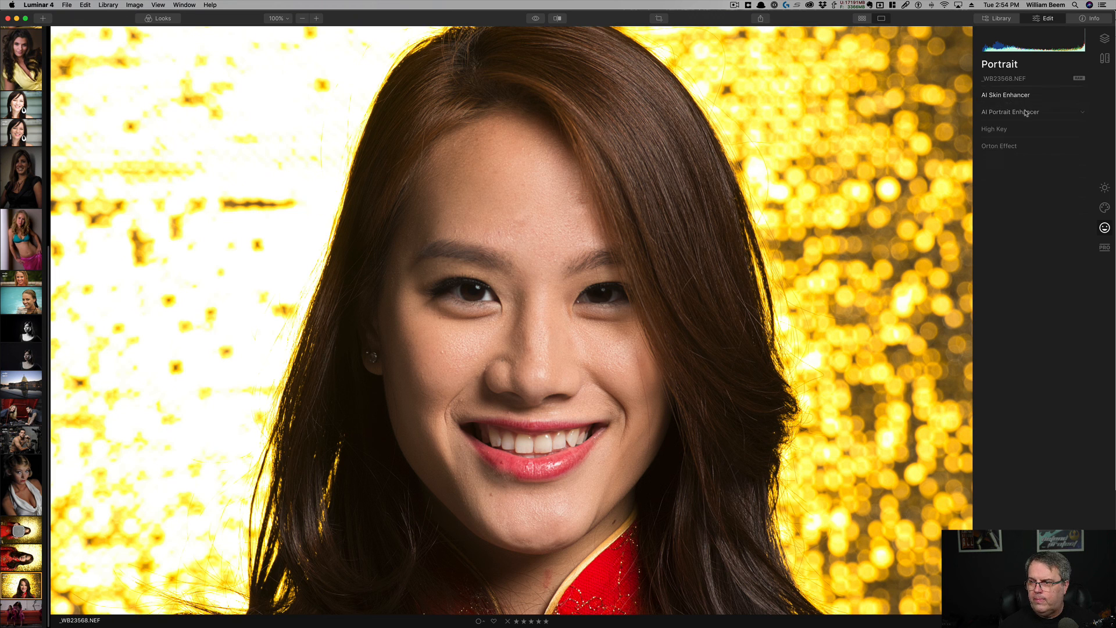
left_click(1025, 112)
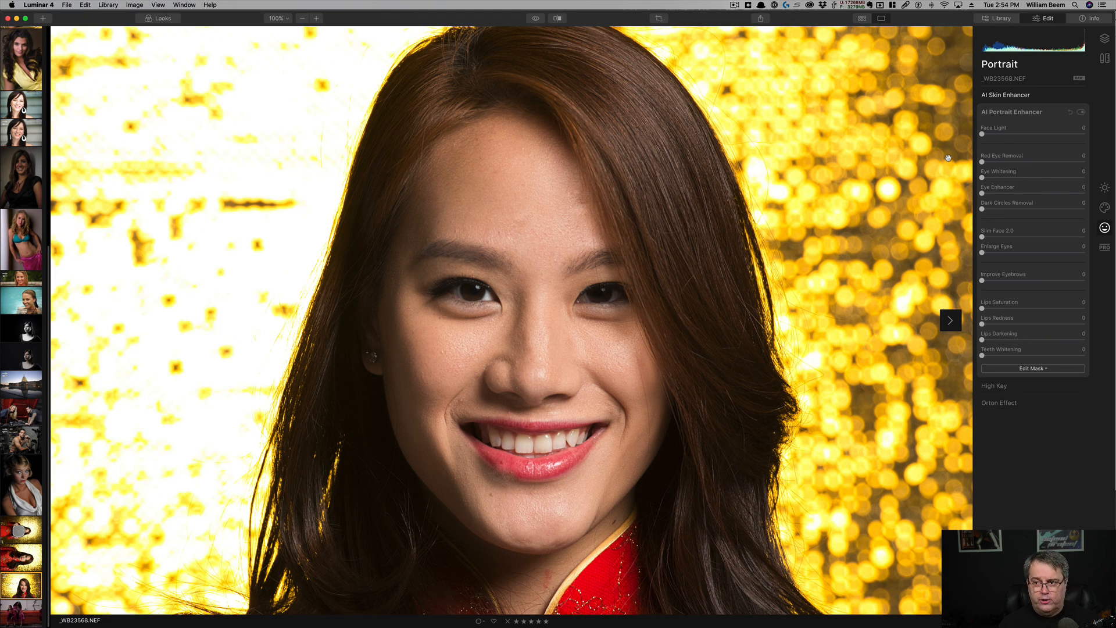
left_click(1035, 136)
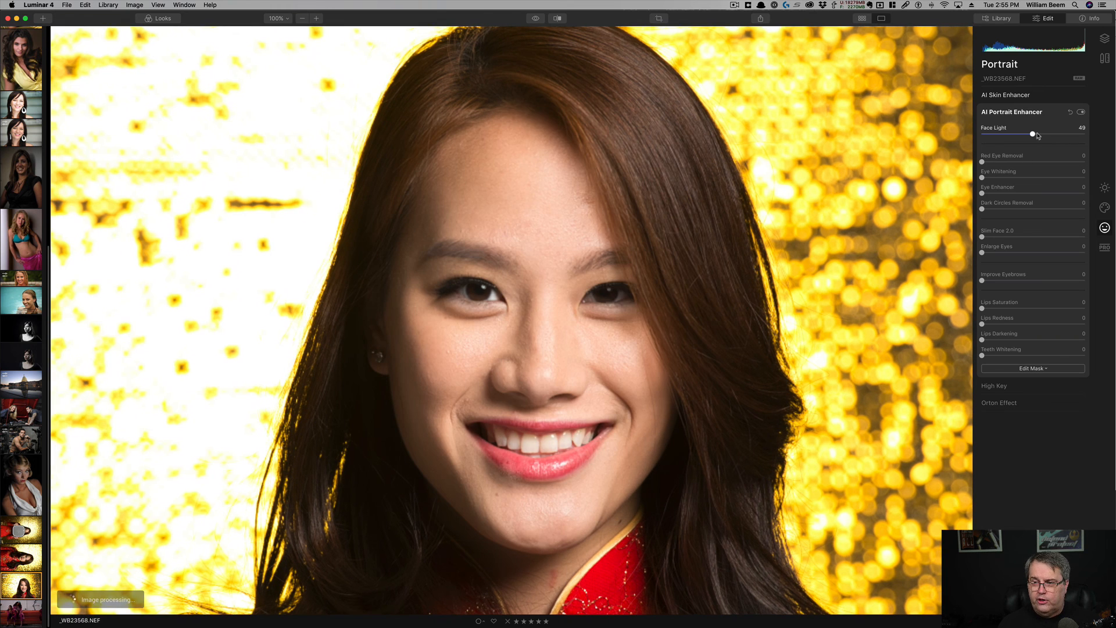
left_click_drag(1032, 135, 1108, 140)
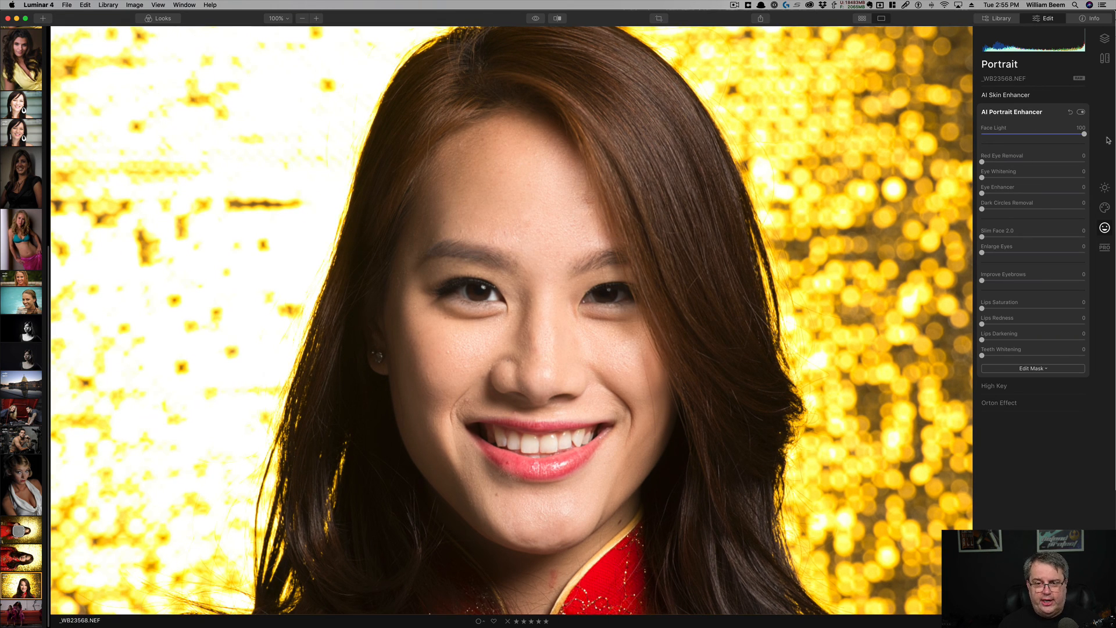
left_click(1012, 135)
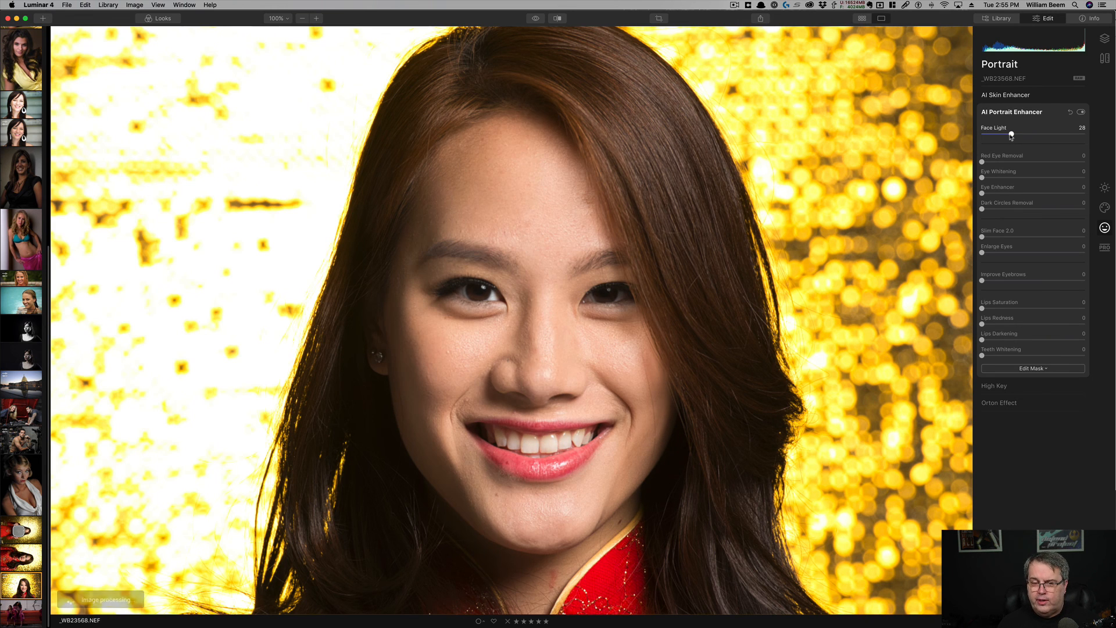
left_click_drag(1010, 136, 1009, 135)
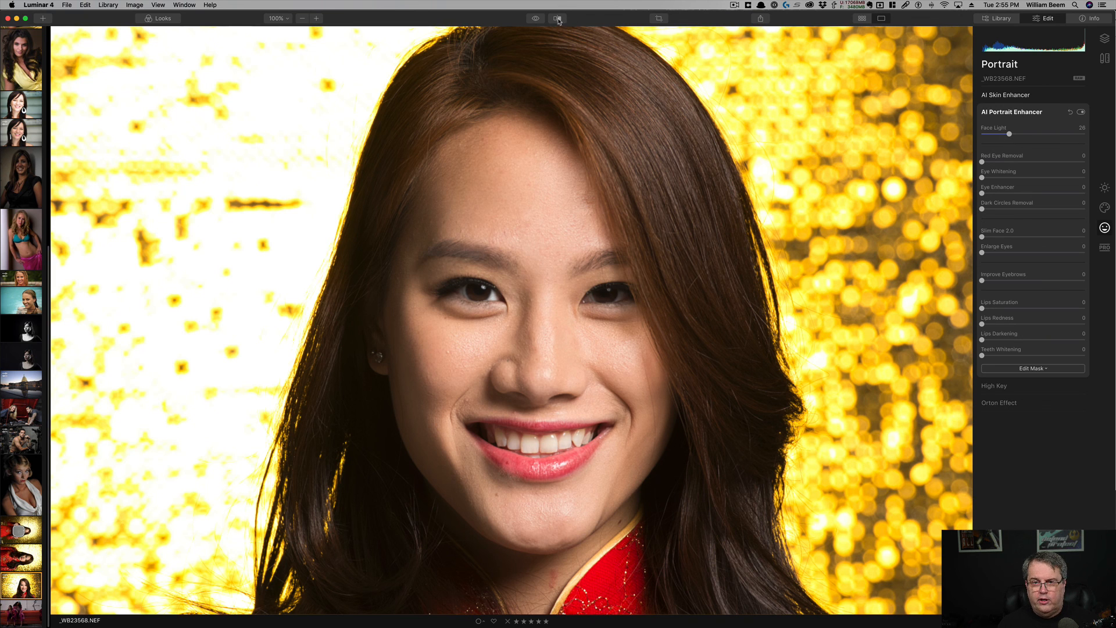
left_click(1081, 112)
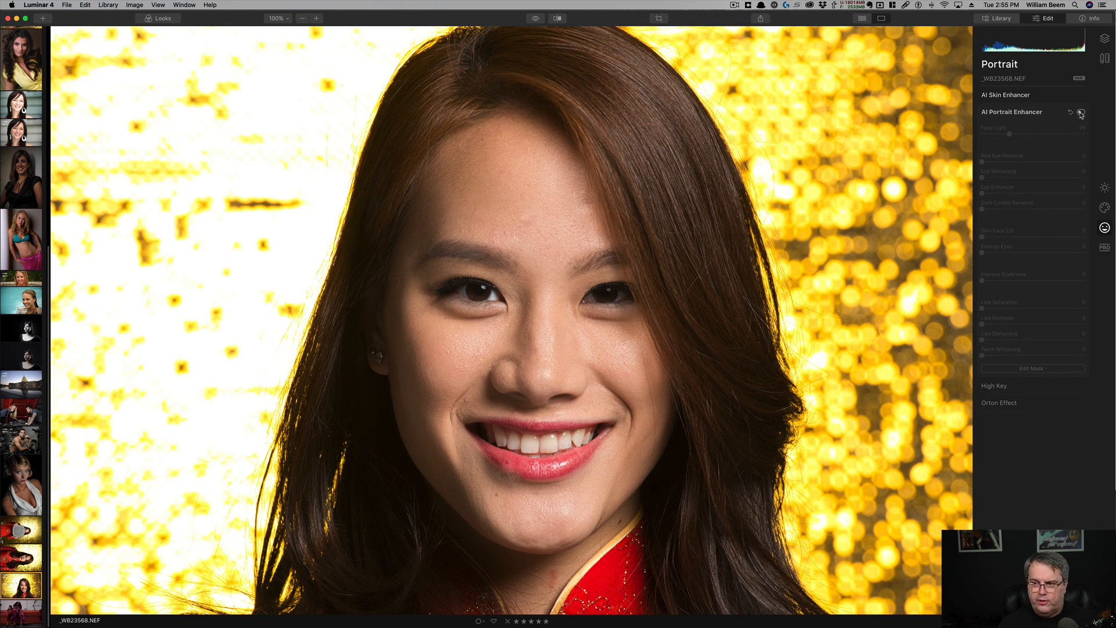
left_click(1081, 112)
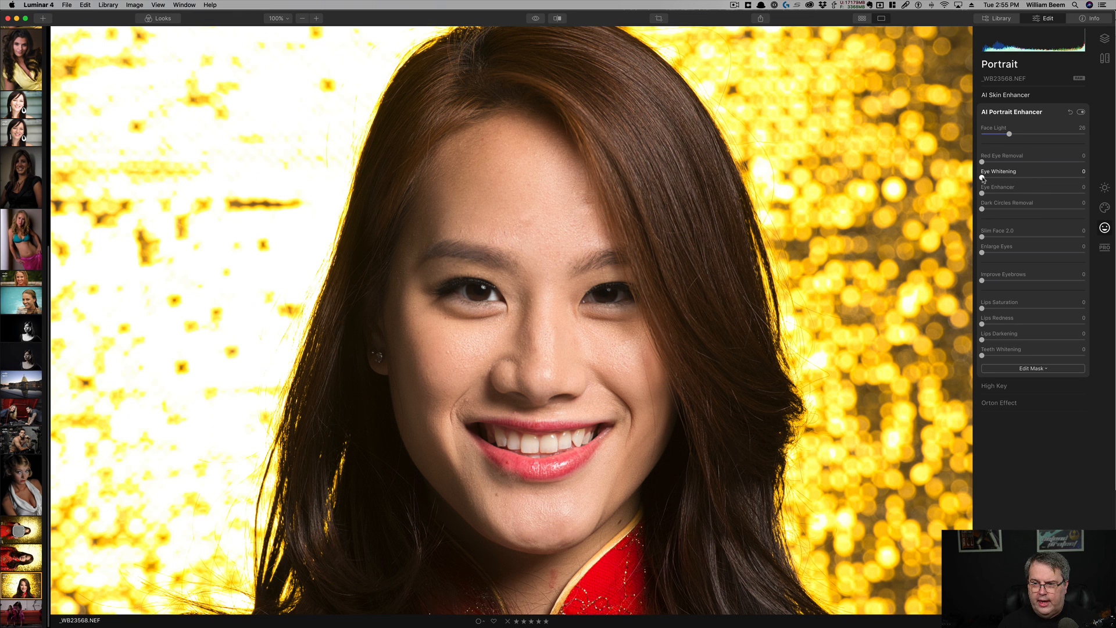
- Set Eye Whitening to 24 and Eye Enhancer to 52, and compare before and after across the eyes
left_click_drag(982, 178, 1006, 179)
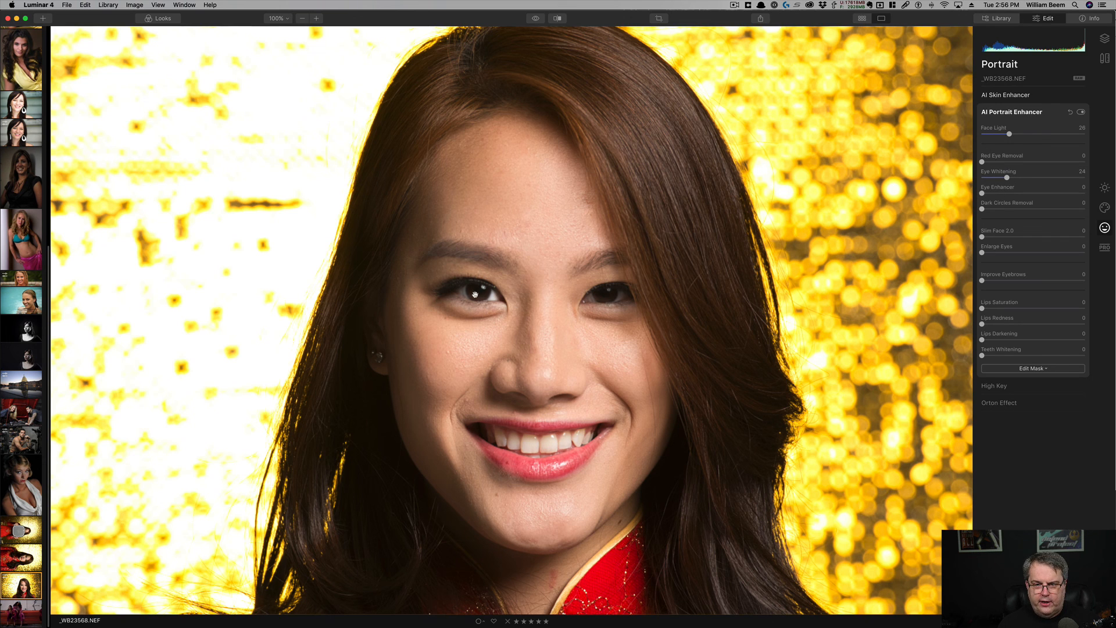
left_click_drag(983, 193, 1037, 199)
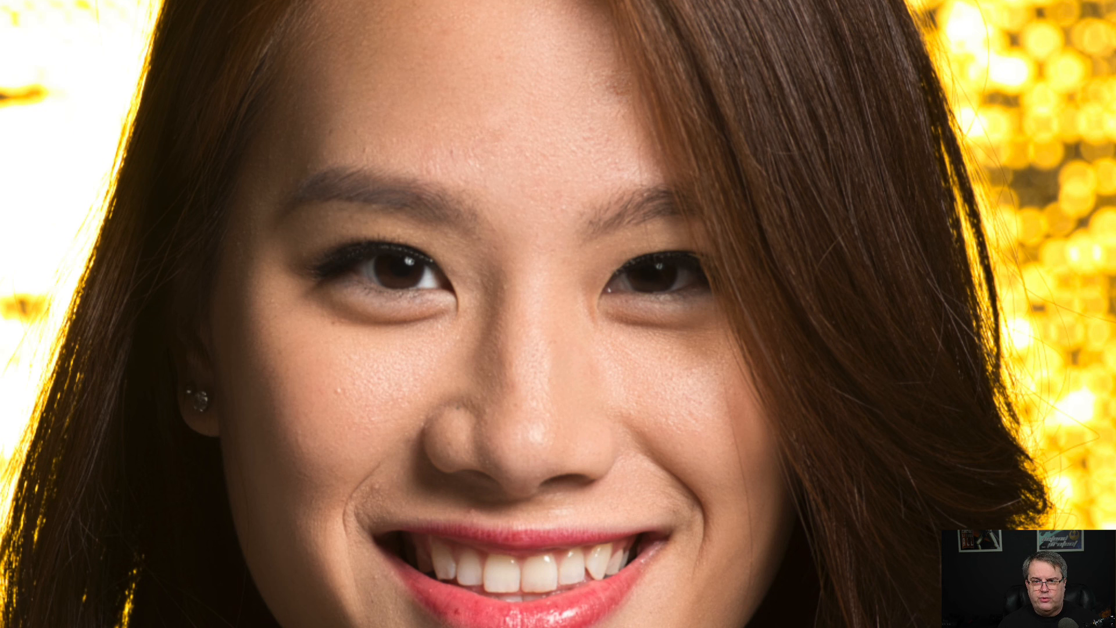
key("shift+y")
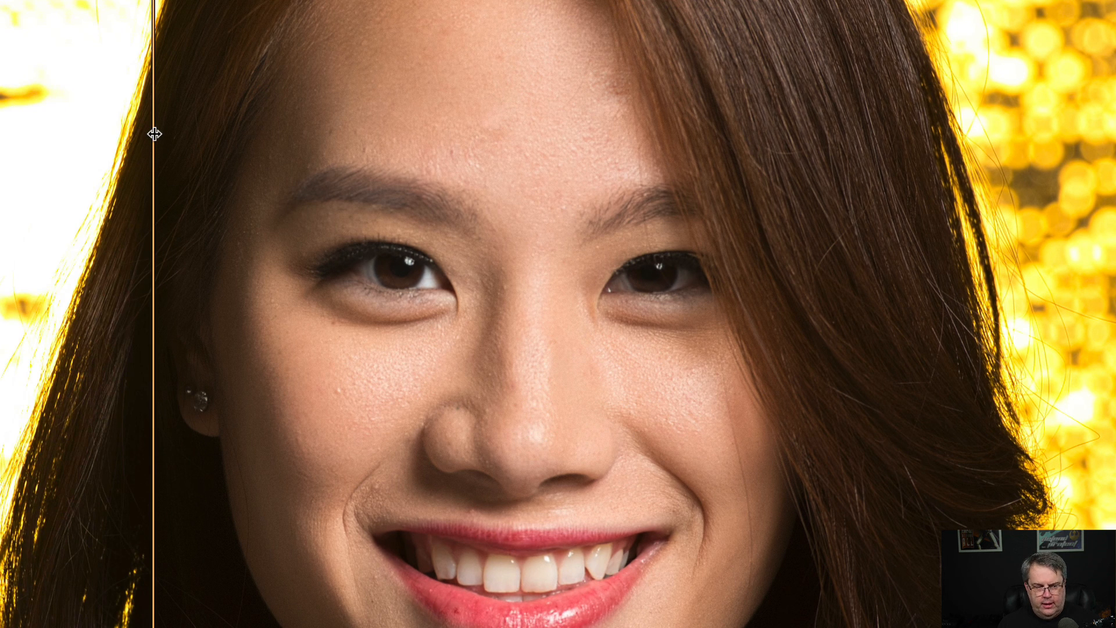
left_click_drag(154, 134, 298, 137)
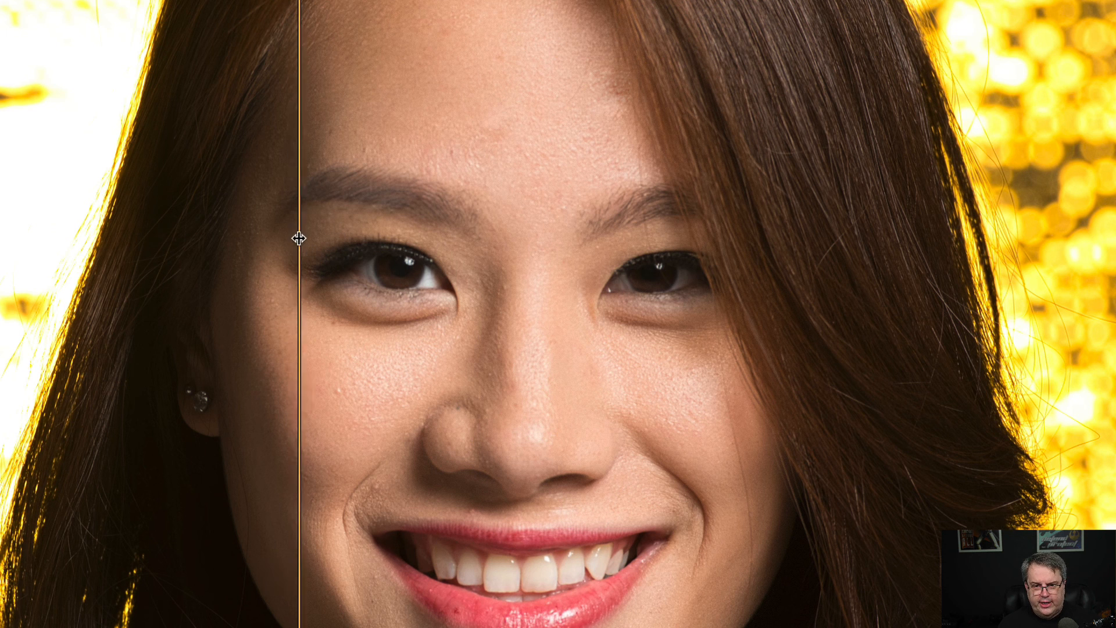
left_click_drag(300, 239, 867, 238)
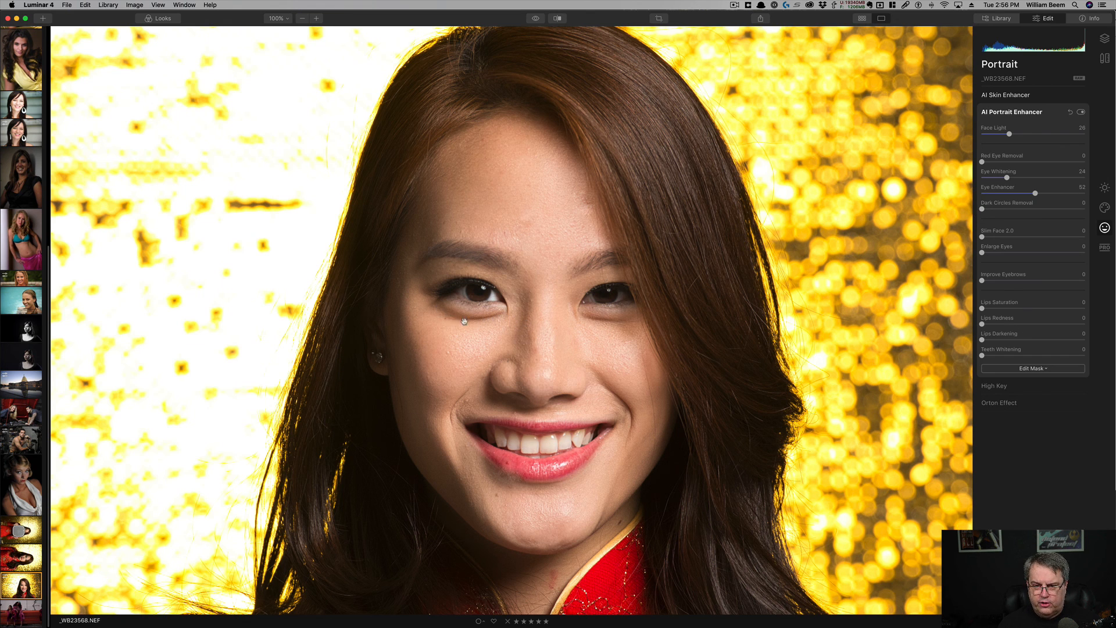
- Set Dark Circles Removal to 52, try Slim Face 2.0 at 53 against the original image, and settle on 19
left_click_drag(982, 210, 1038, 212)
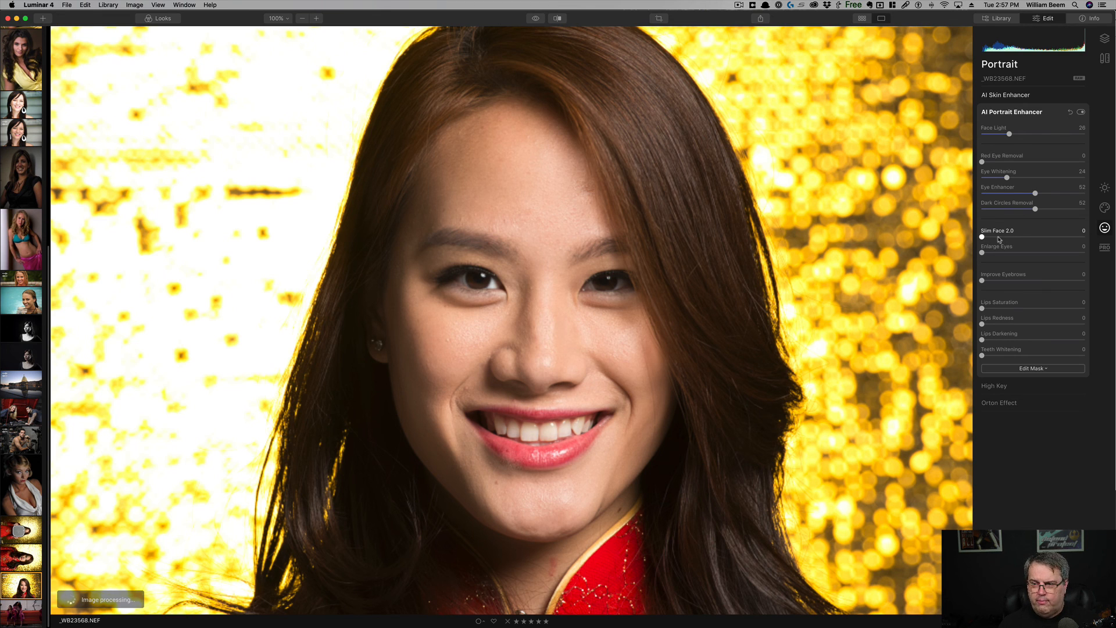
left_click(1037, 238)
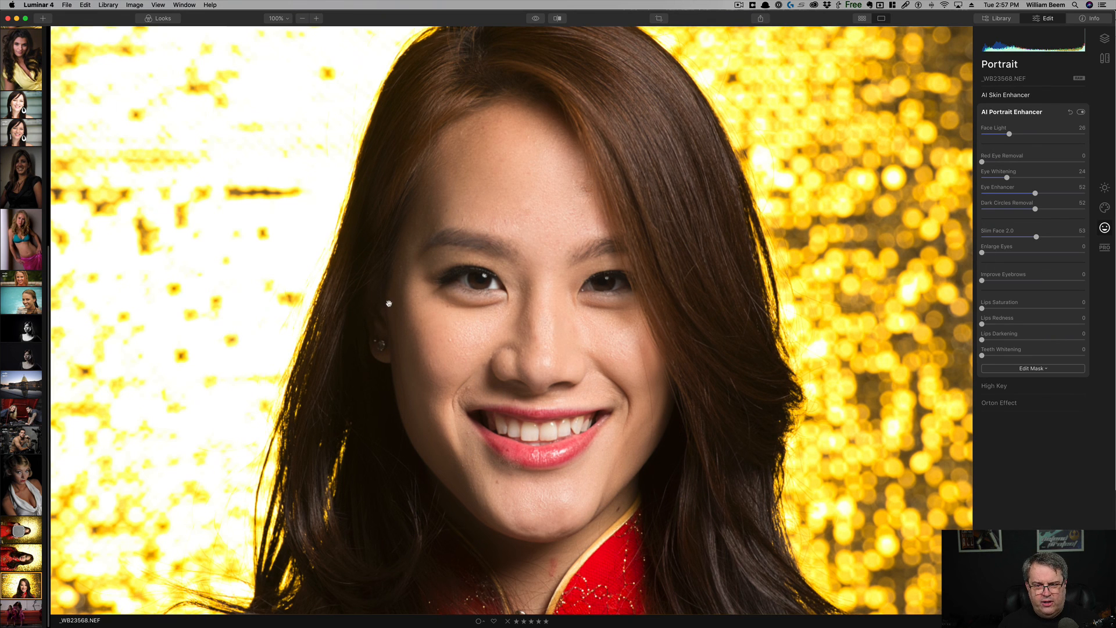
left_click(535, 20)
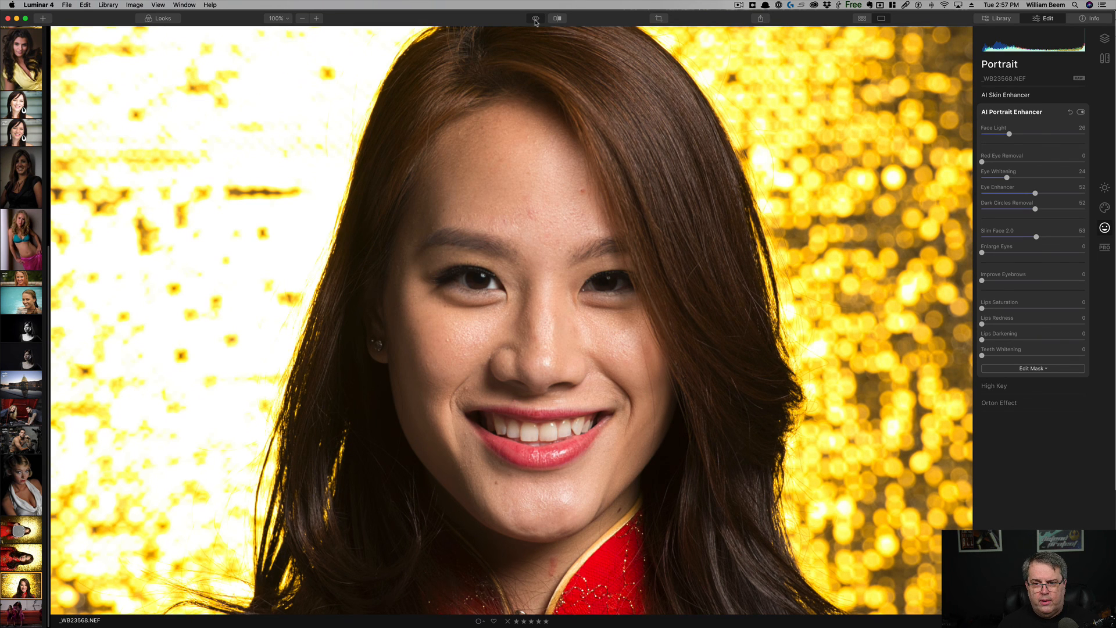
left_click(536, 20)
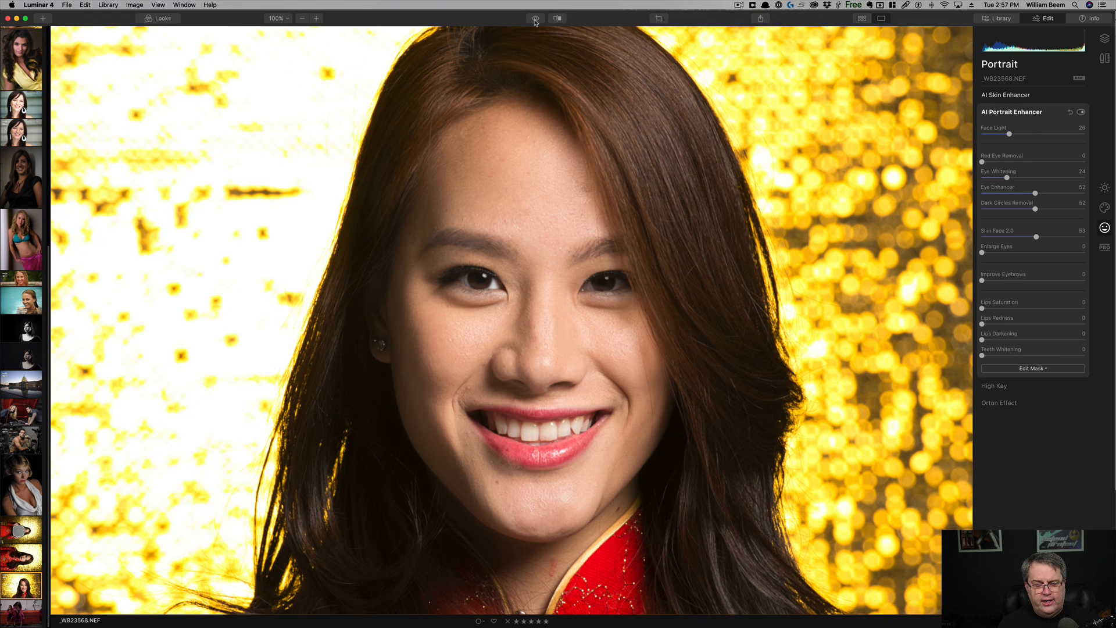
left_click(535, 20)
left_click(535, 20)
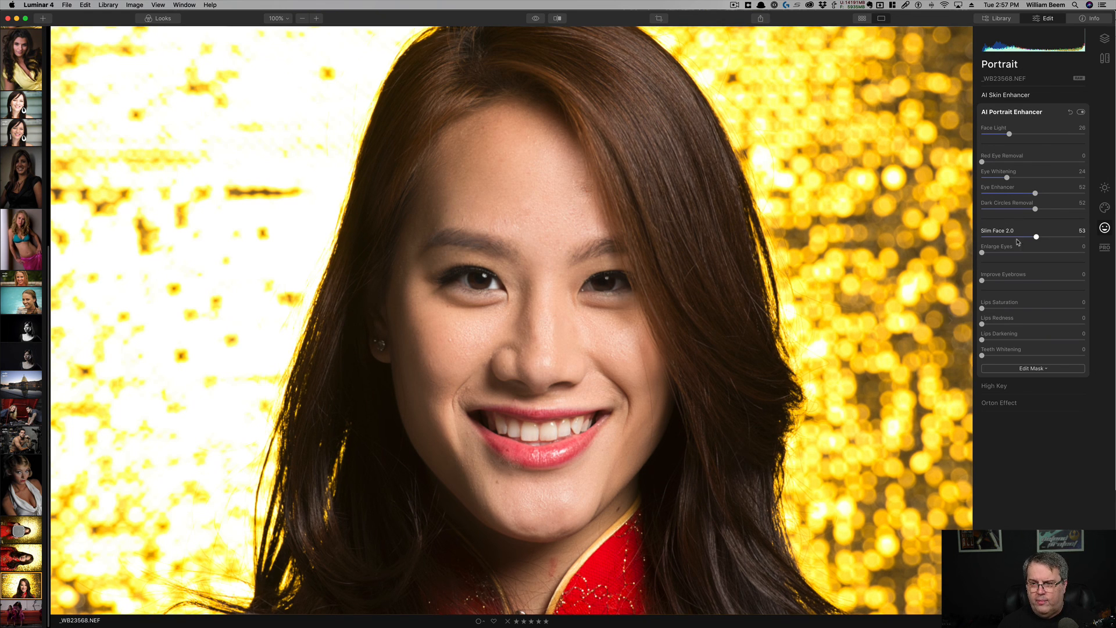
left_click_drag(1036, 237, 1000, 239)
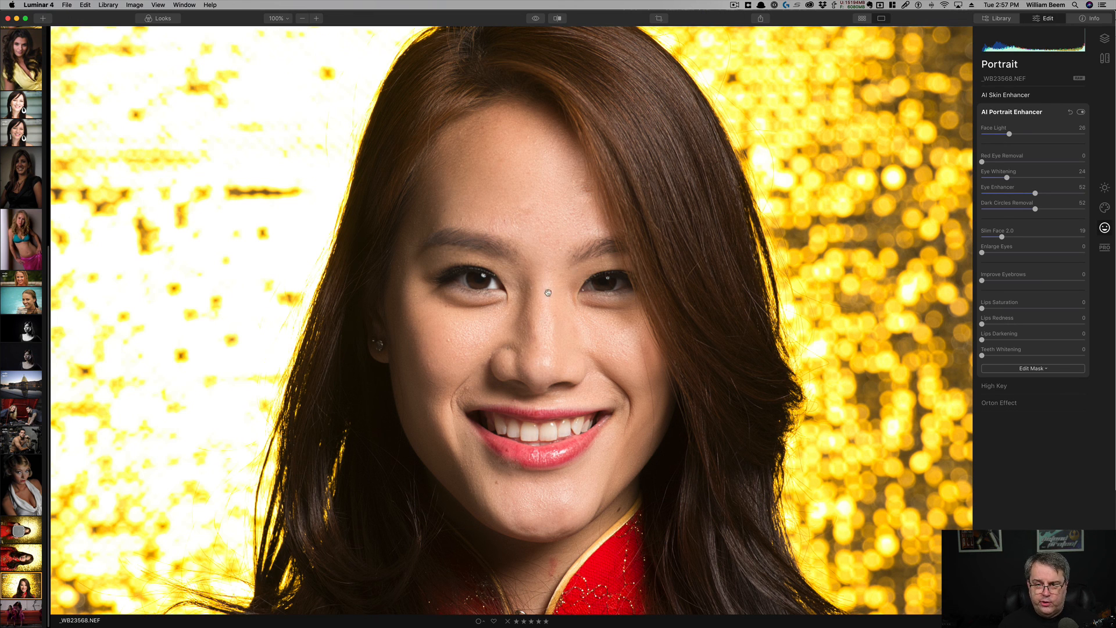
- Try Enlarge Eyes at 53, compare it repeatedly with the original image, and settle on 23
left_click(1039, 254)
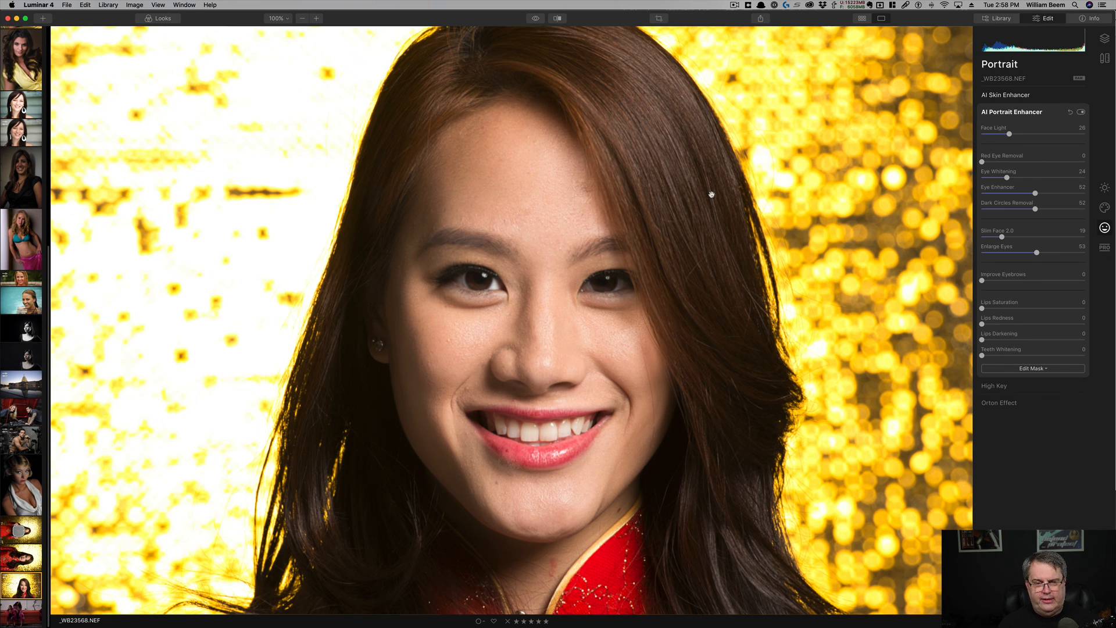
left_click(536, 21)
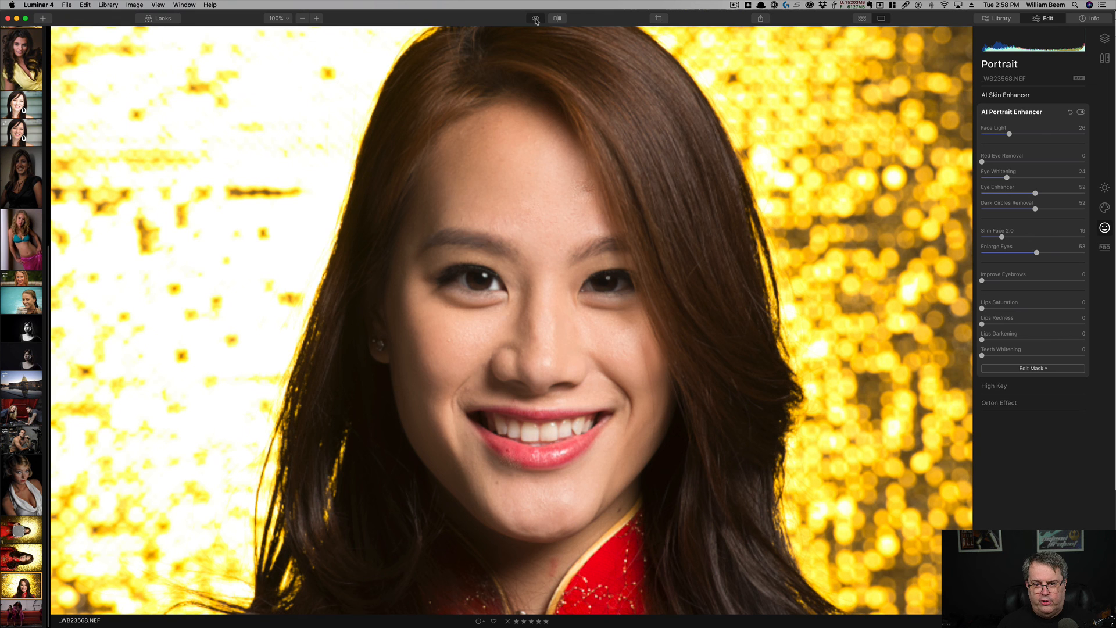
left_click(536, 20)
left_click(536, 20)
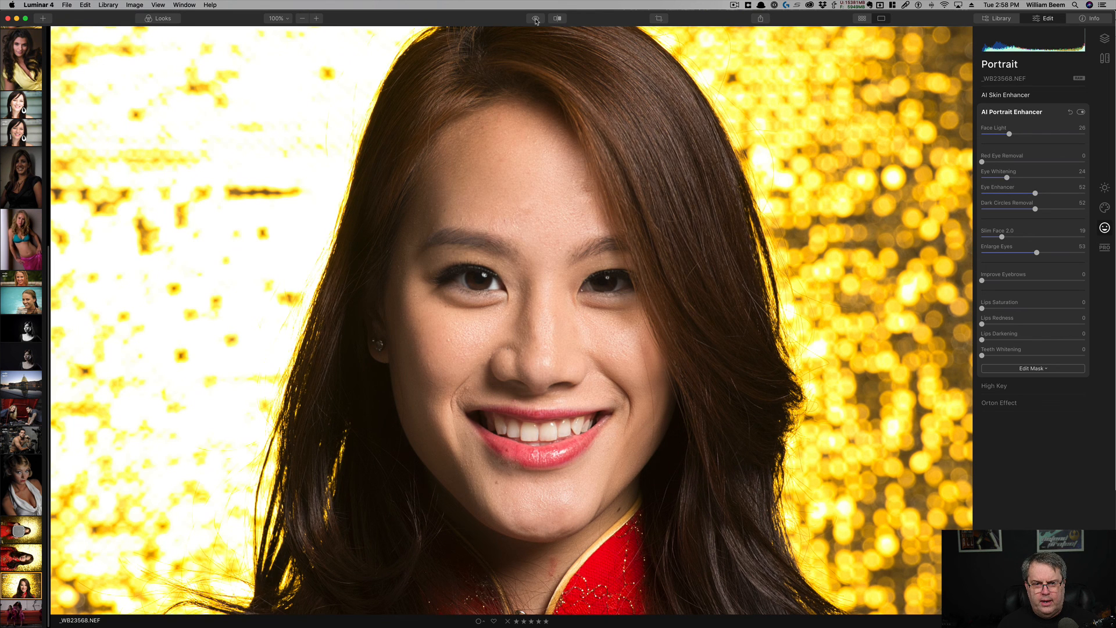
left_click(536, 20)
left_click(536, 20)
left_click(536, 21)
left_click(536, 21)
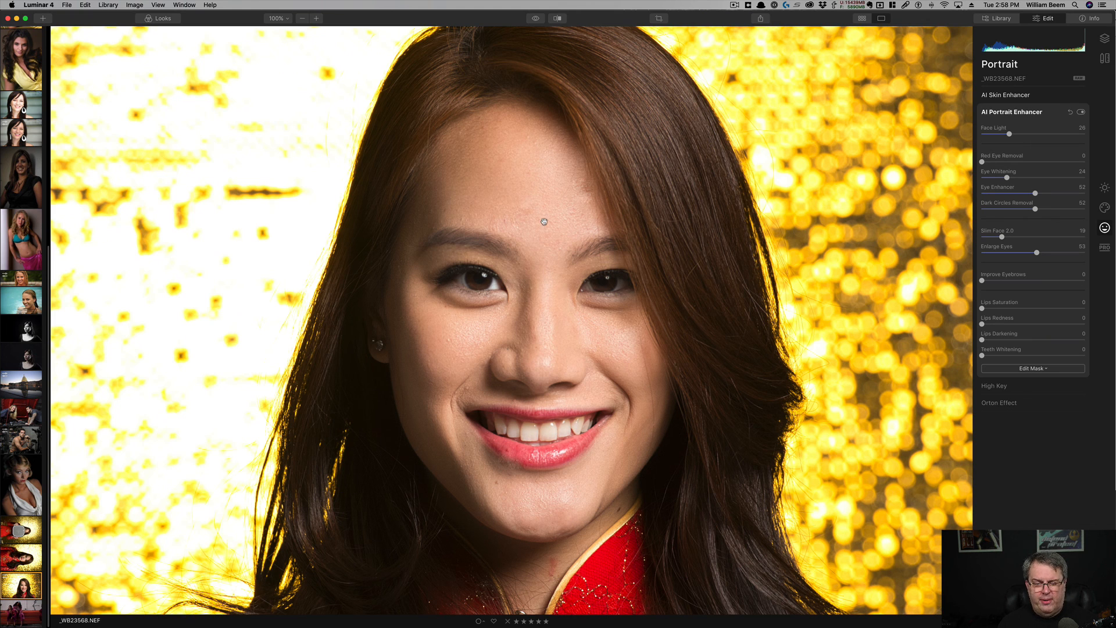
mouse_move(954, 301)
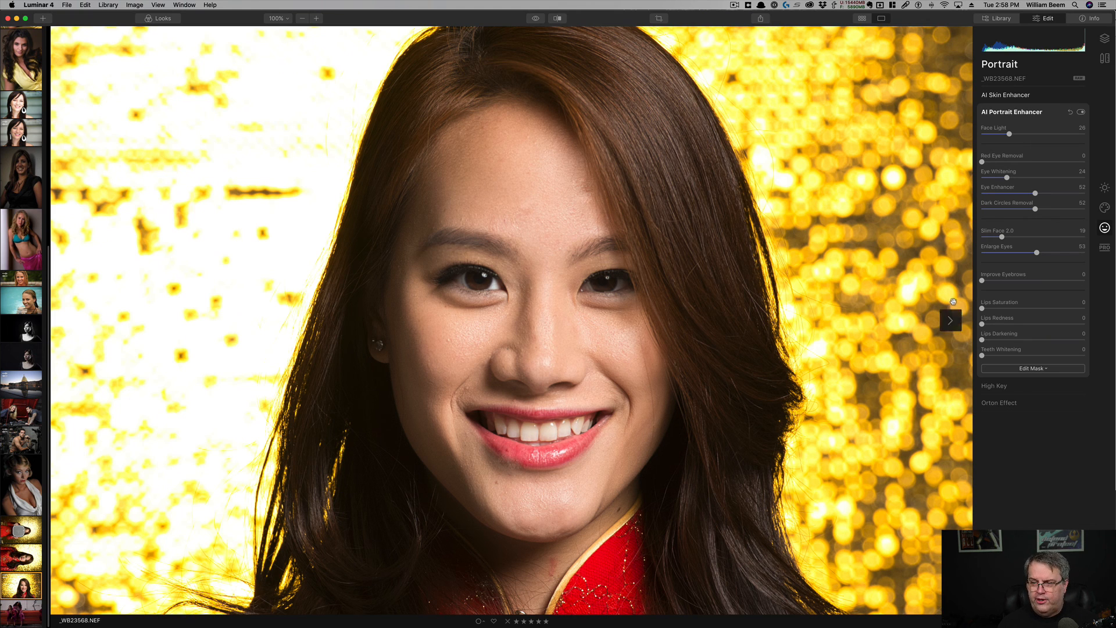
left_click(1005, 252)
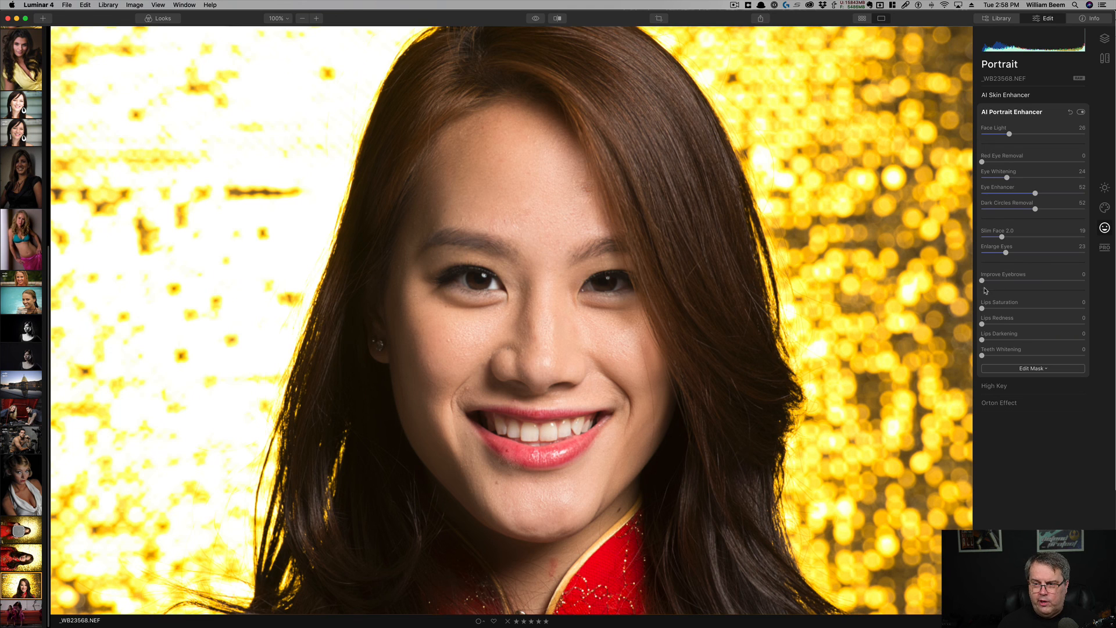
- Try Improve Eyebrows at 52 and 100, lower it to 24, and settle on 20
left_click_drag(982, 282, 1038, 283)
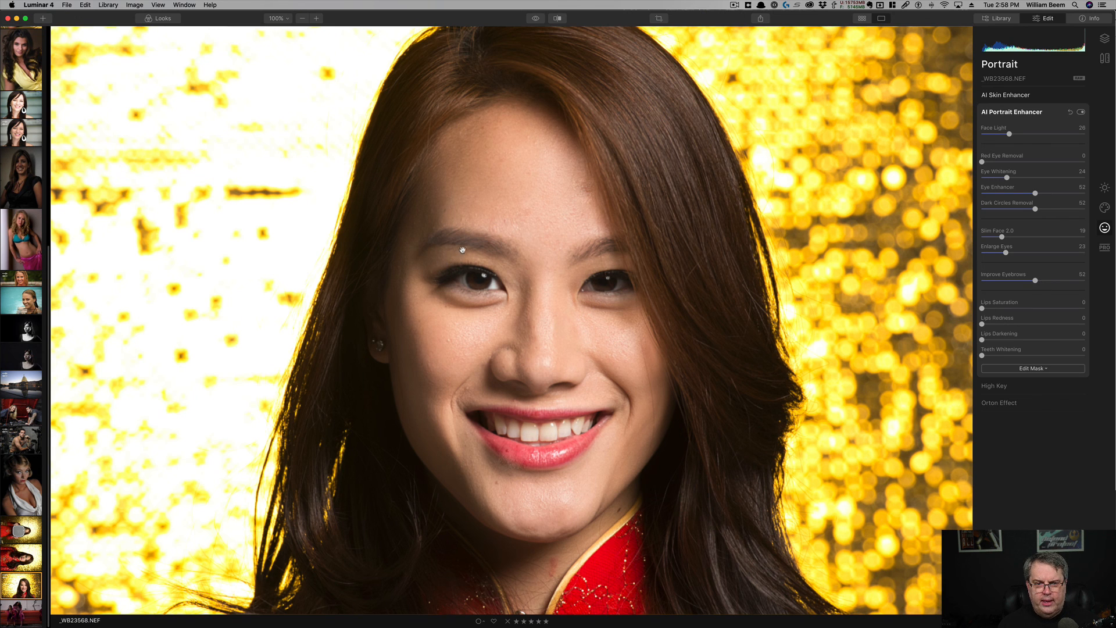
left_click_drag(1071, 282, 1090, 281)
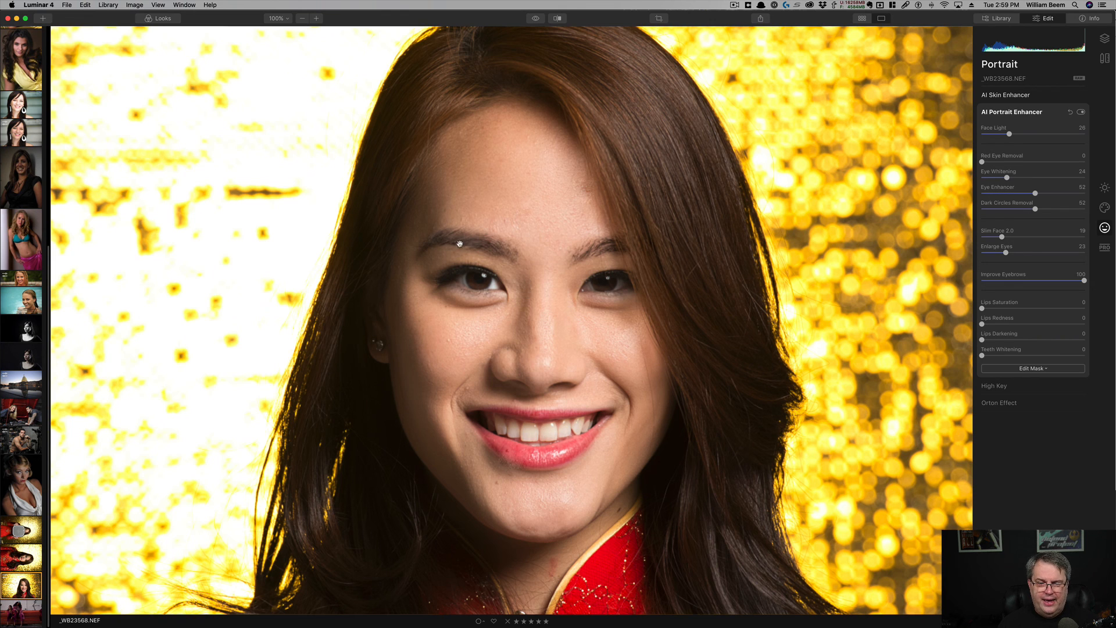
left_click(1023, 280)
left_click_drag(1023, 280, 1007, 281)
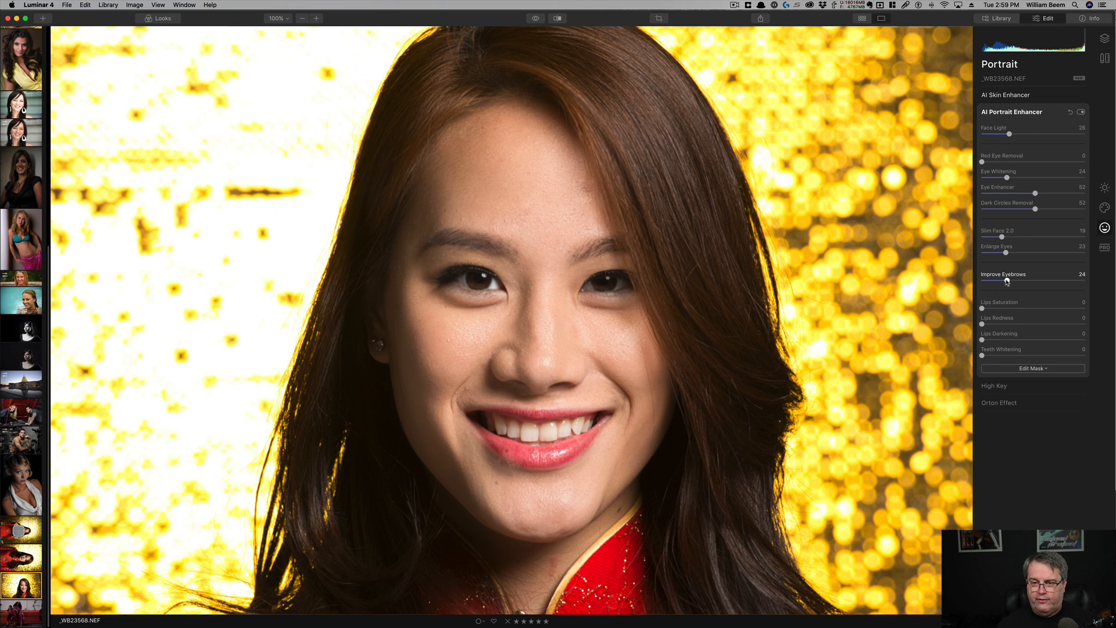
left_click_drag(1007, 282, 1002, 281)
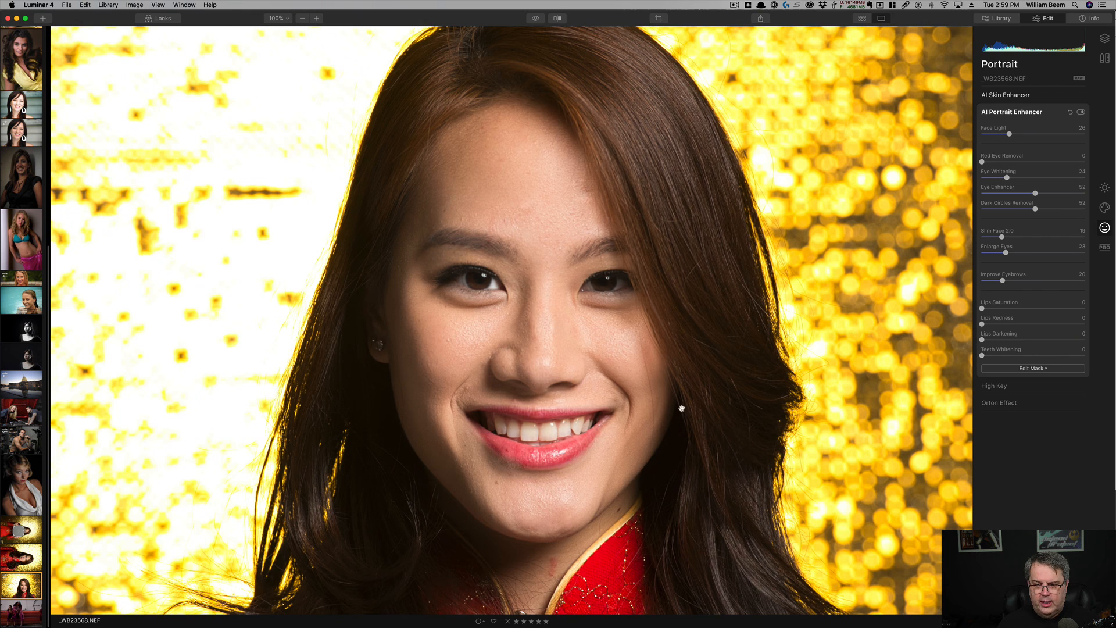
- Try Teeth Whitening at 52 and 100, and settle on 37
left_click_drag(982, 355, 1035, 357)
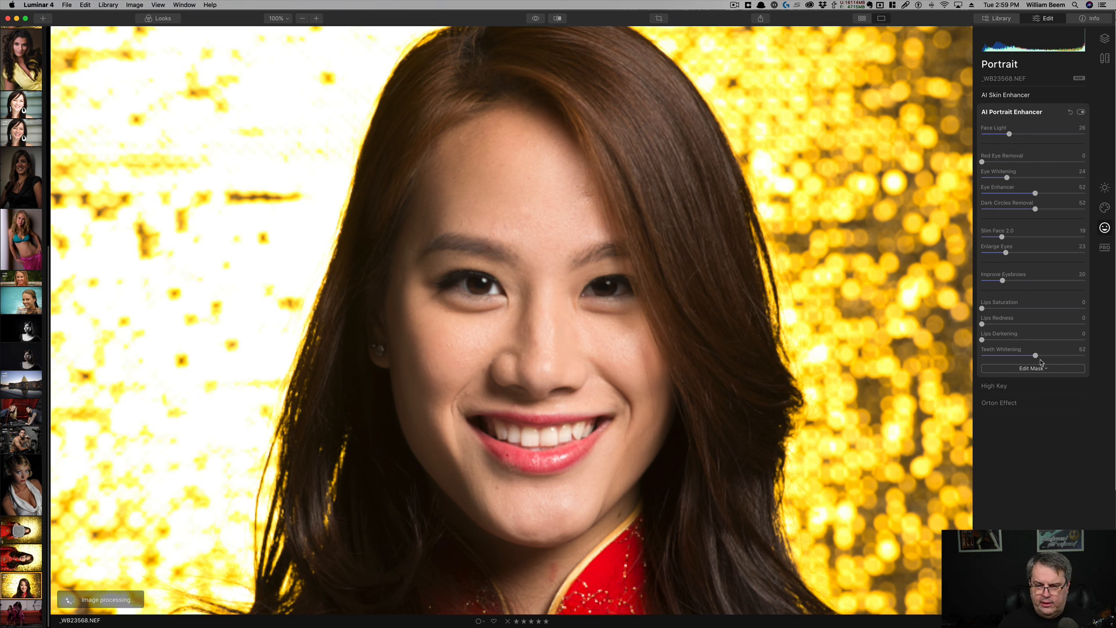
left_click_drag(1036, 356, 1093, 357)
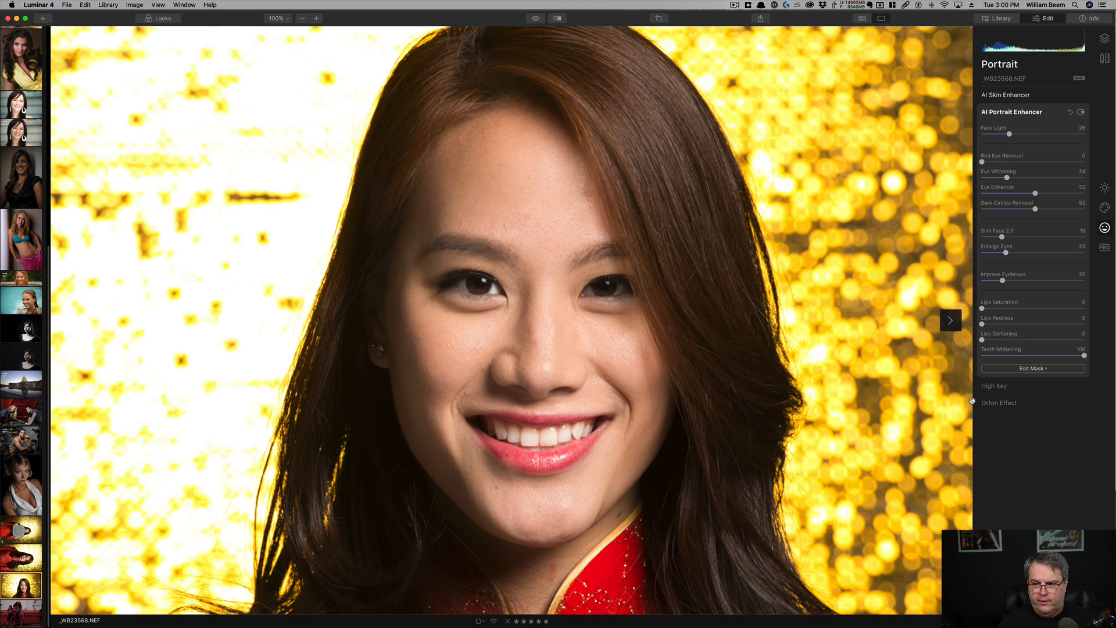
left_click(1020, 356)
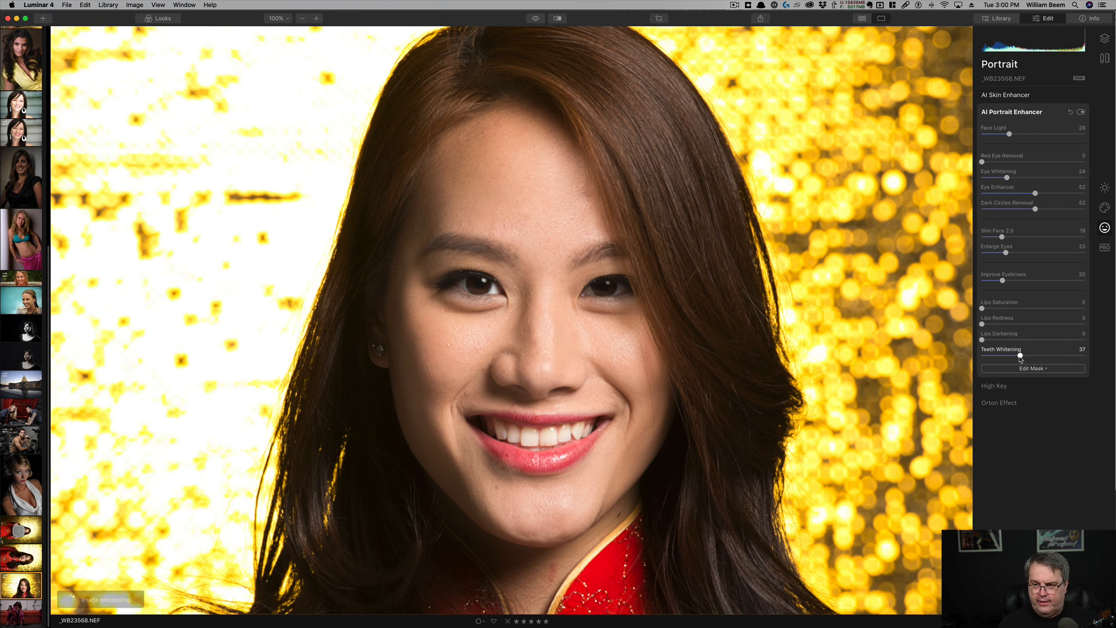
- Try Lips Saturation and Lips Redness at 51, reduce Lips Darkening from a trial 52 to 21, and fine-tune with more redness and less saturation
left_click(1034, 309)
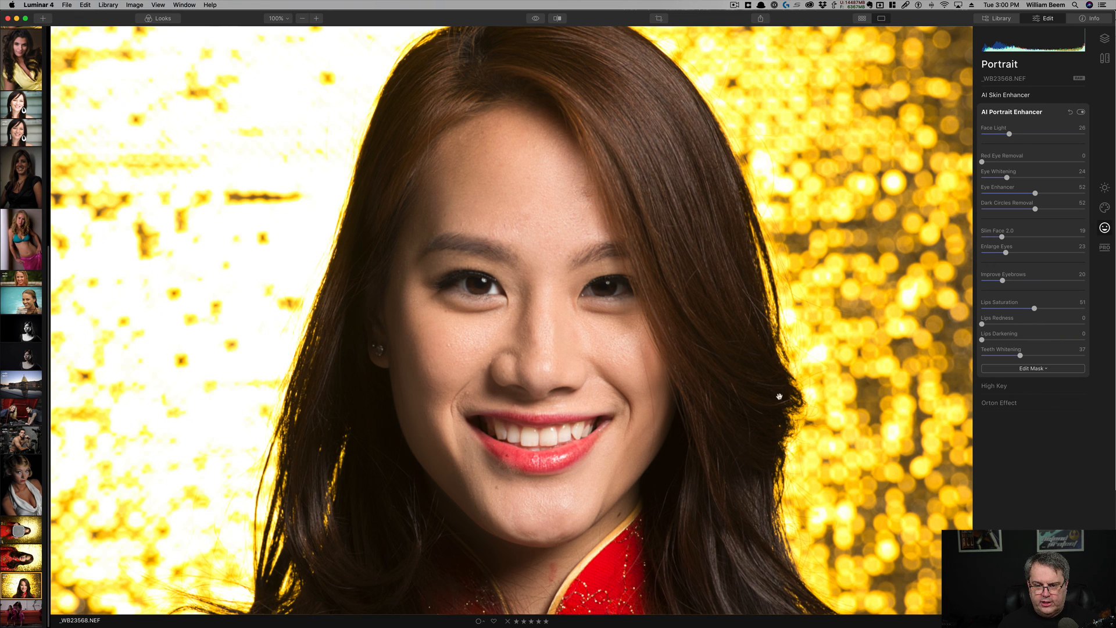
left_click(1034, 325)
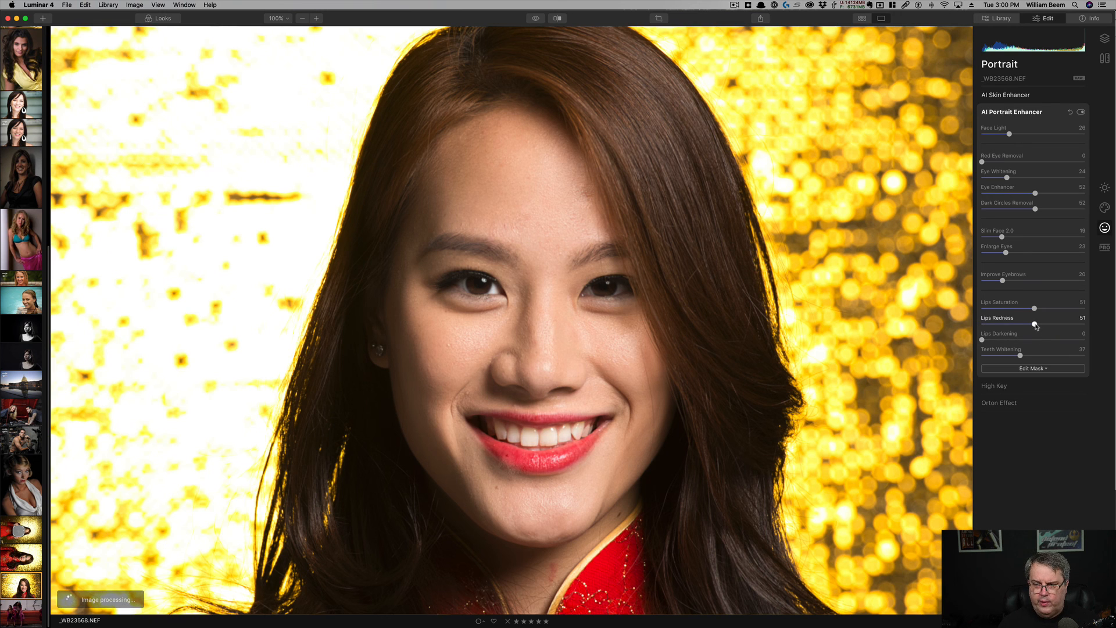
left_click(1038, 341)
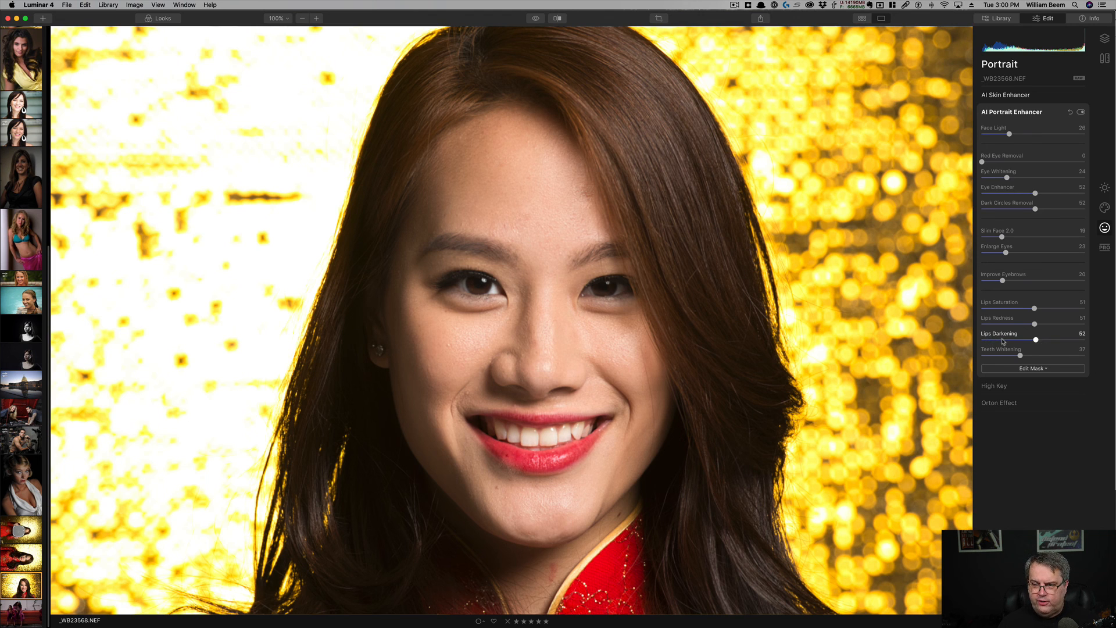
left_click(1003, 340)
left_click(1059, 324)
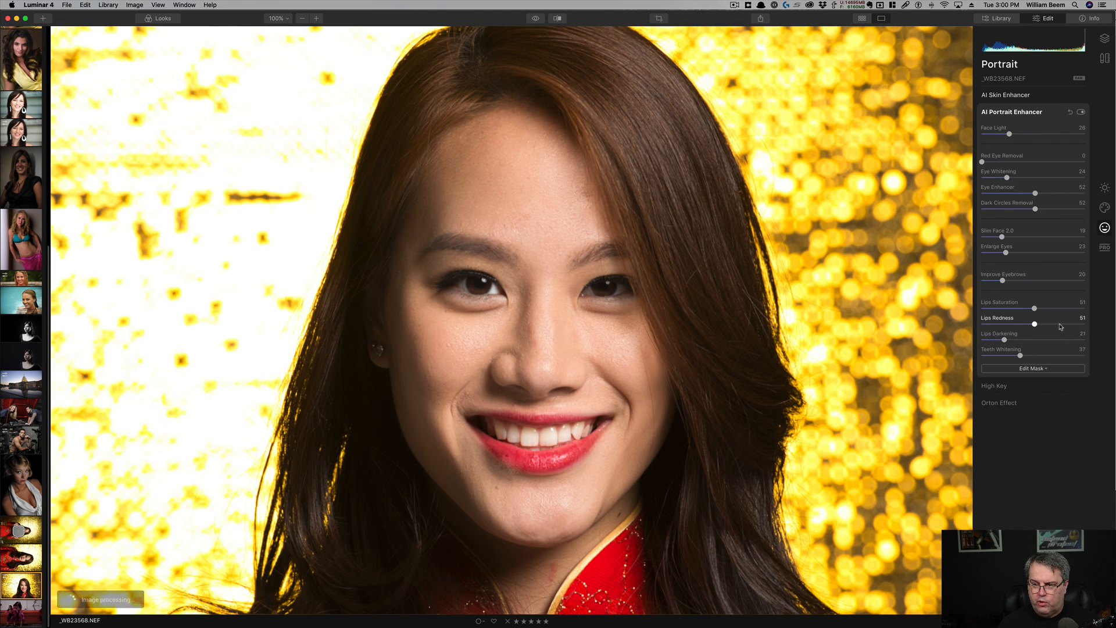
left_click(1007, 308)
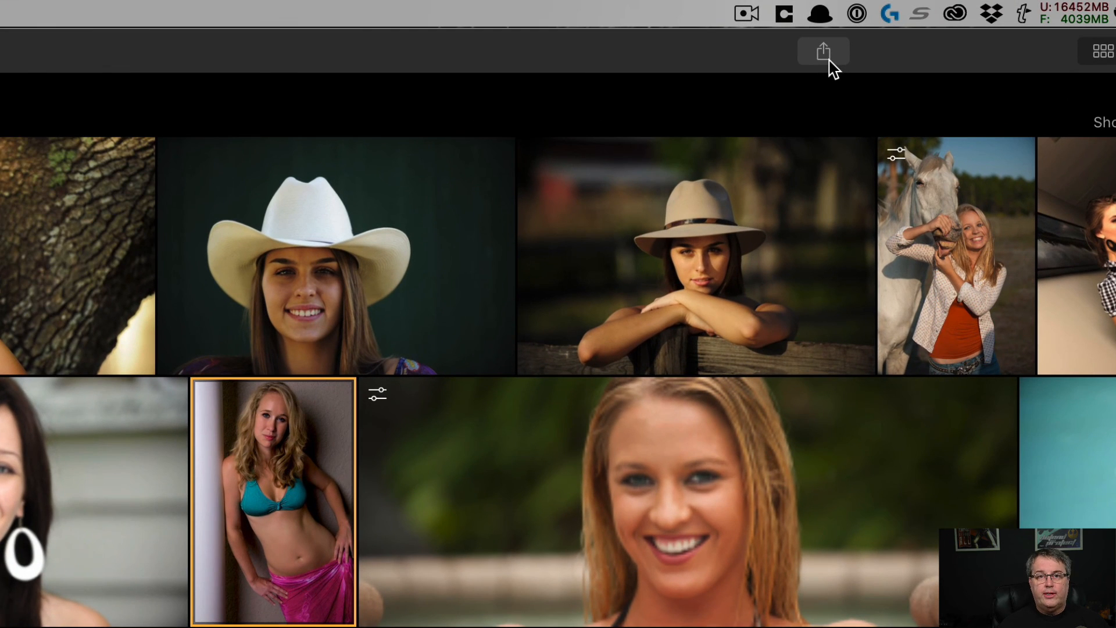
- Examine the library's export and sharing destinations, including the external applications offered for opening a photo
left_click(832, 65)
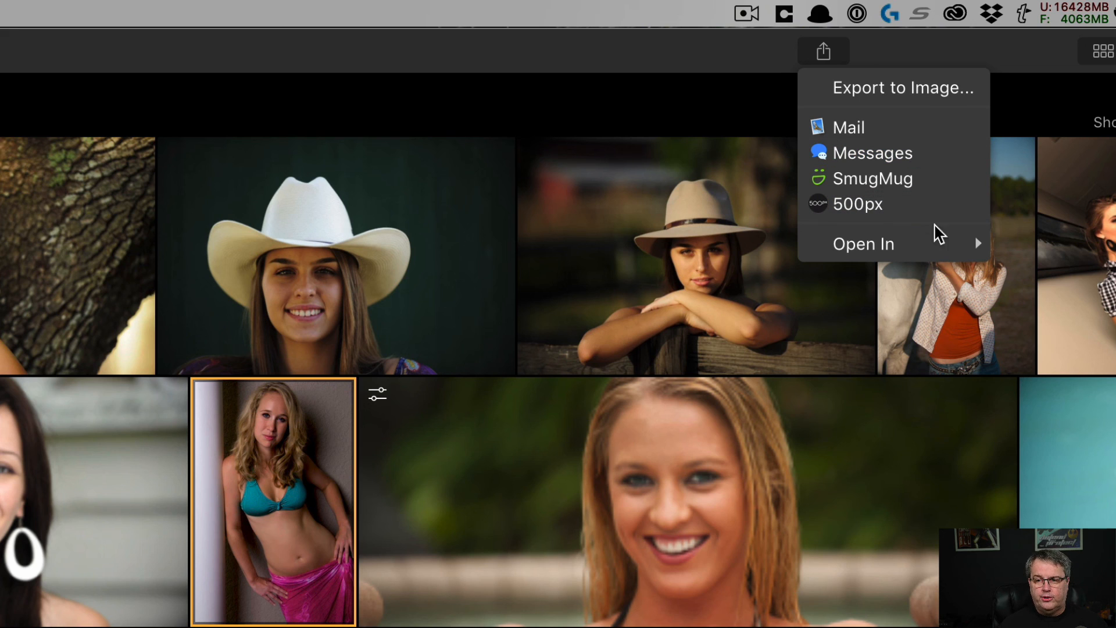
mouse_move(943, 247)
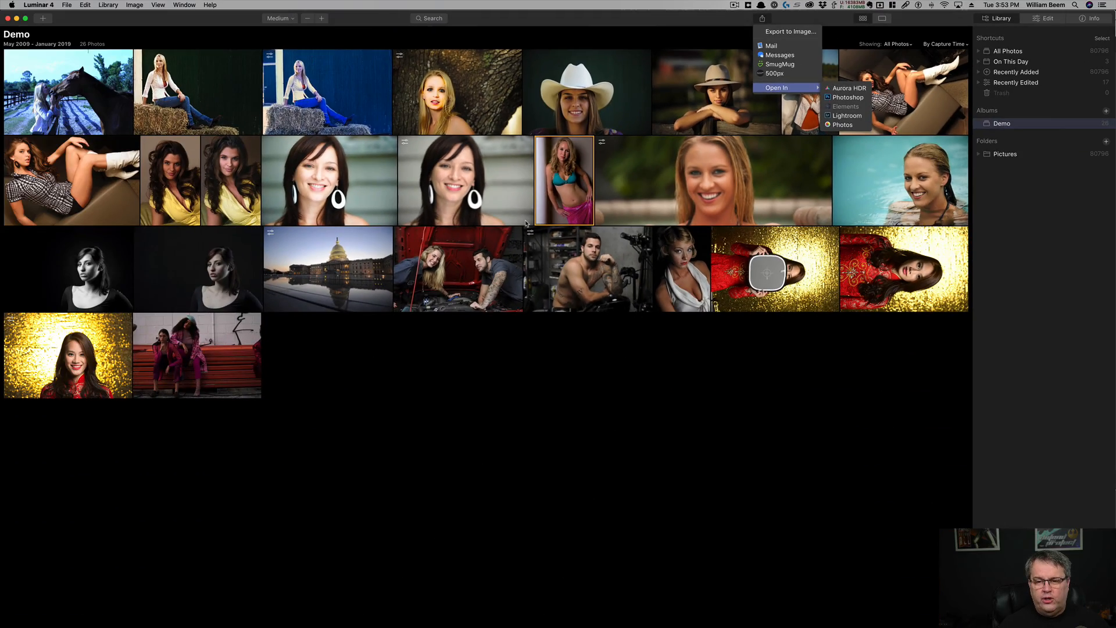
left_click(458, 200)
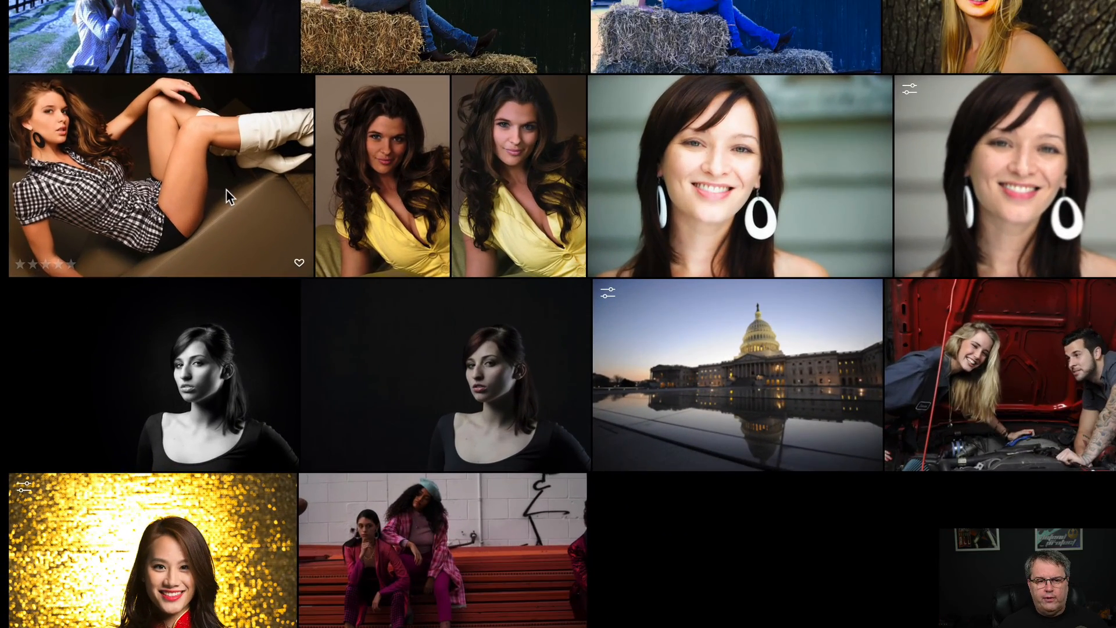
- Select the photo of the woman in a checkered shirt and white boots, and examine its own Export, Share and Open in options
right_click(225, 190)
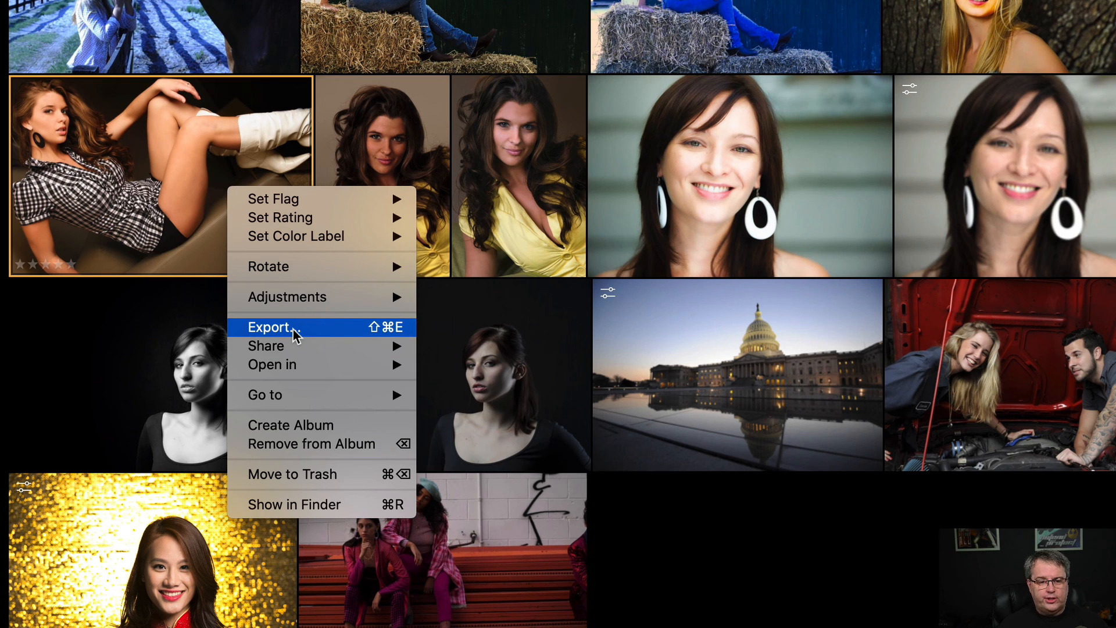
mouse_move(344, 347)
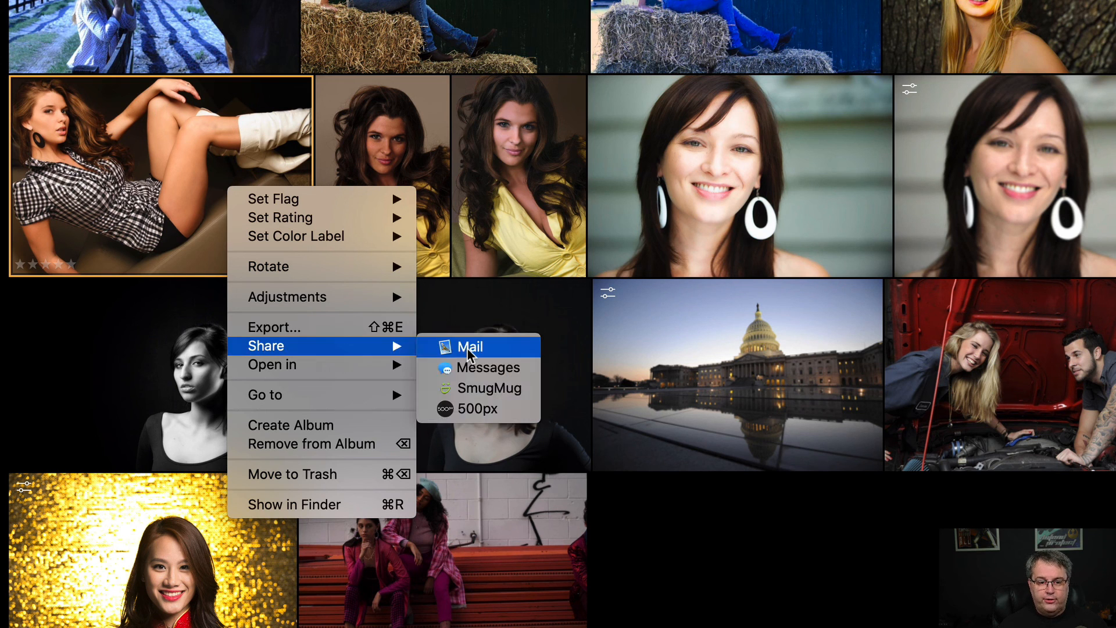
mouse_move(374, 367)
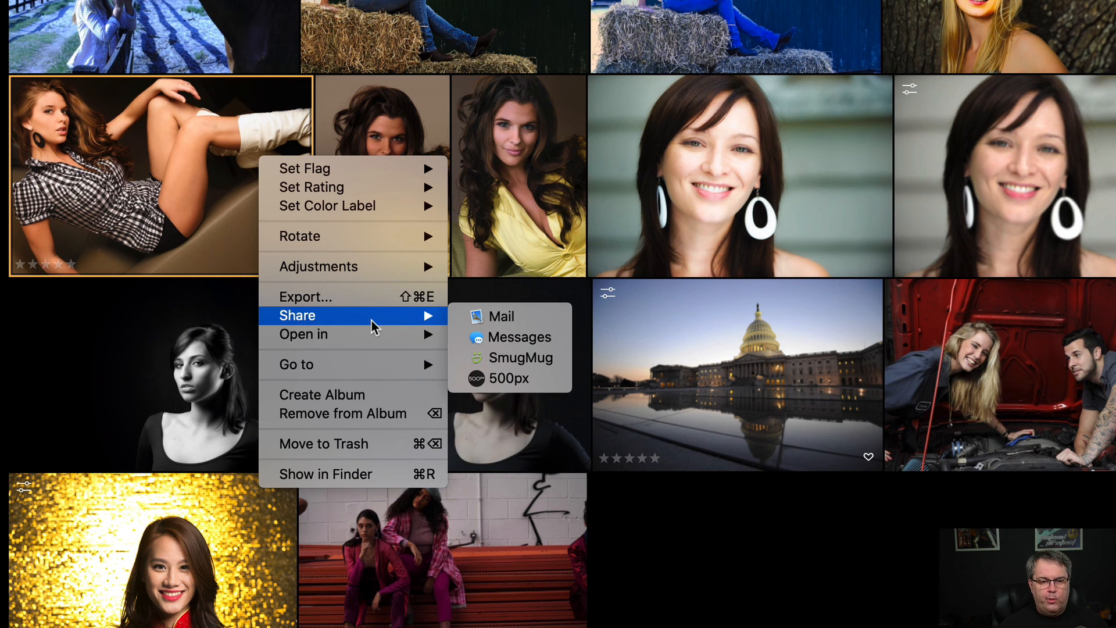
mouse_move(377, 337)
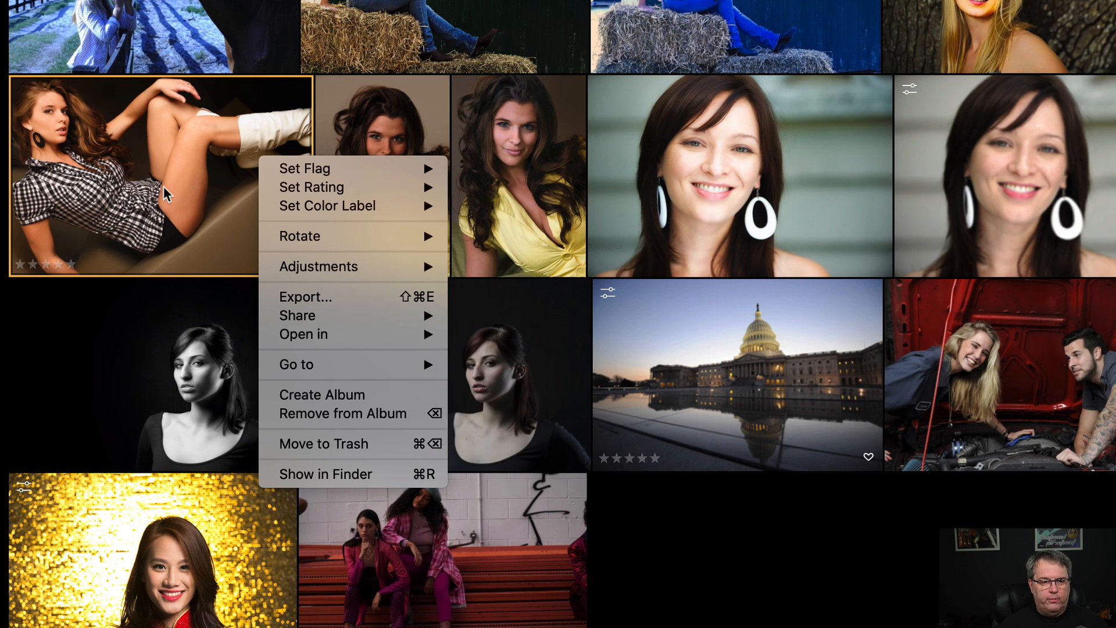
left_click(168, 193)
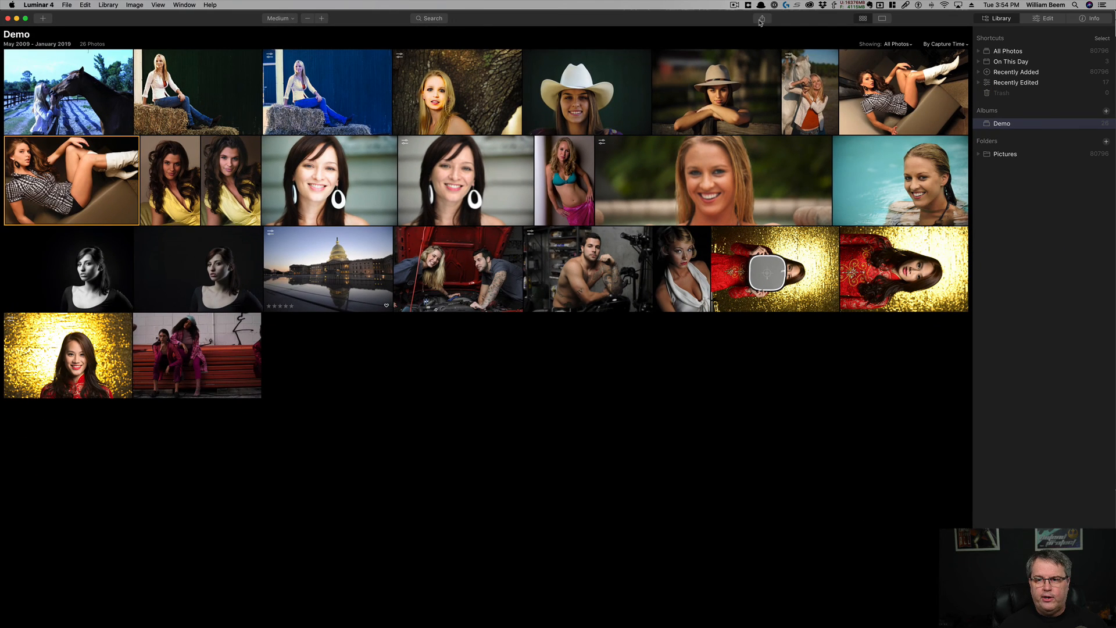
- Open the image export settings for the selected photo and examine the available save locations
left_click(761, 20)
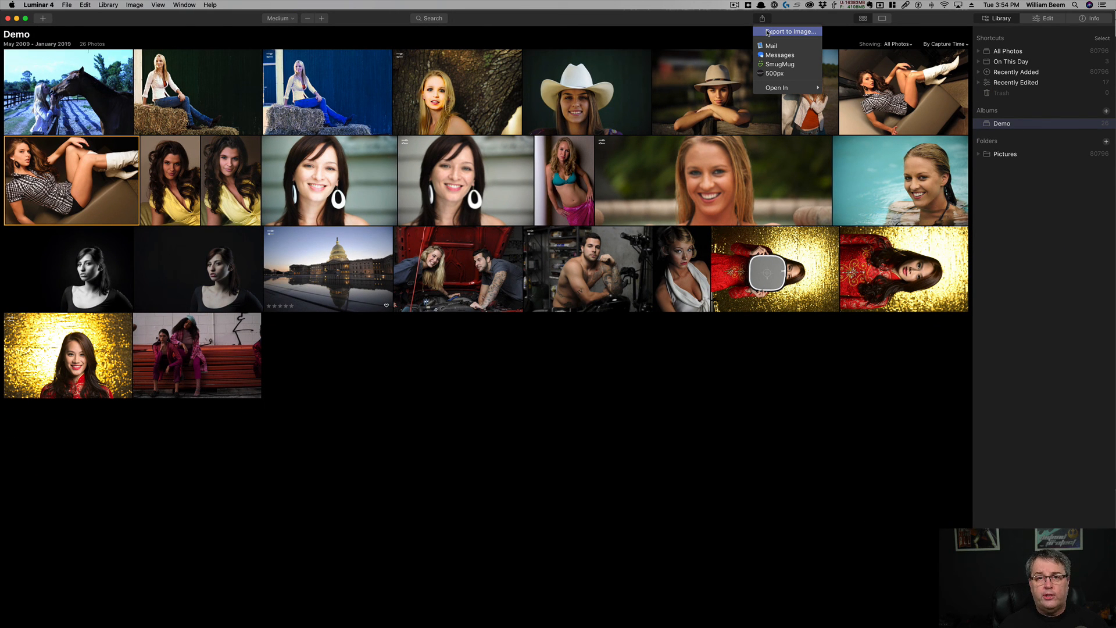
left_click(767, 32)
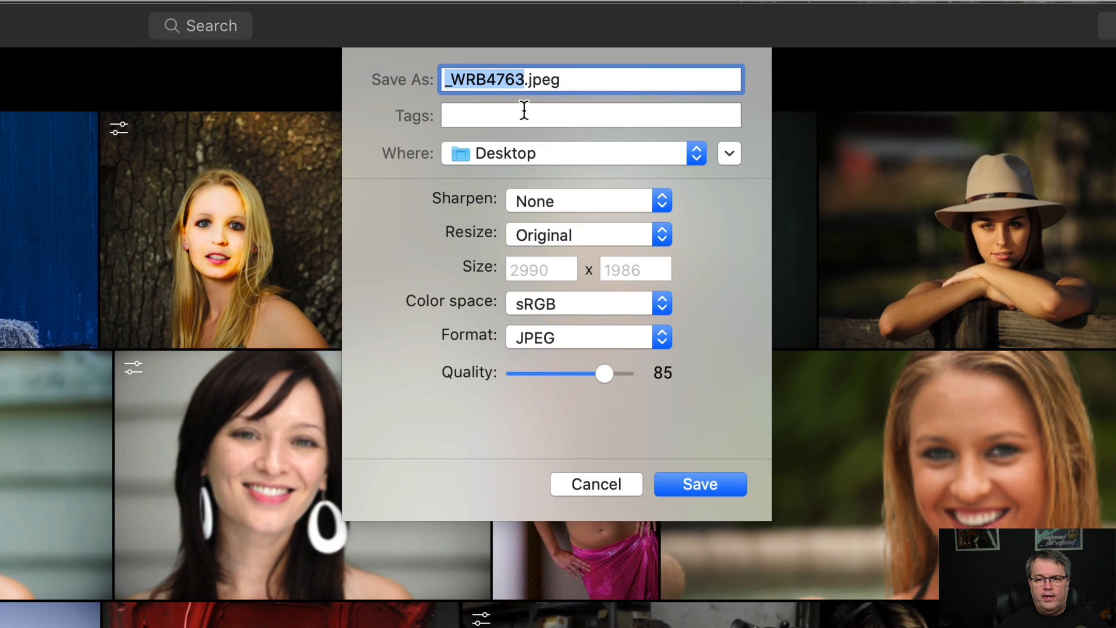
left_click(481, 155)
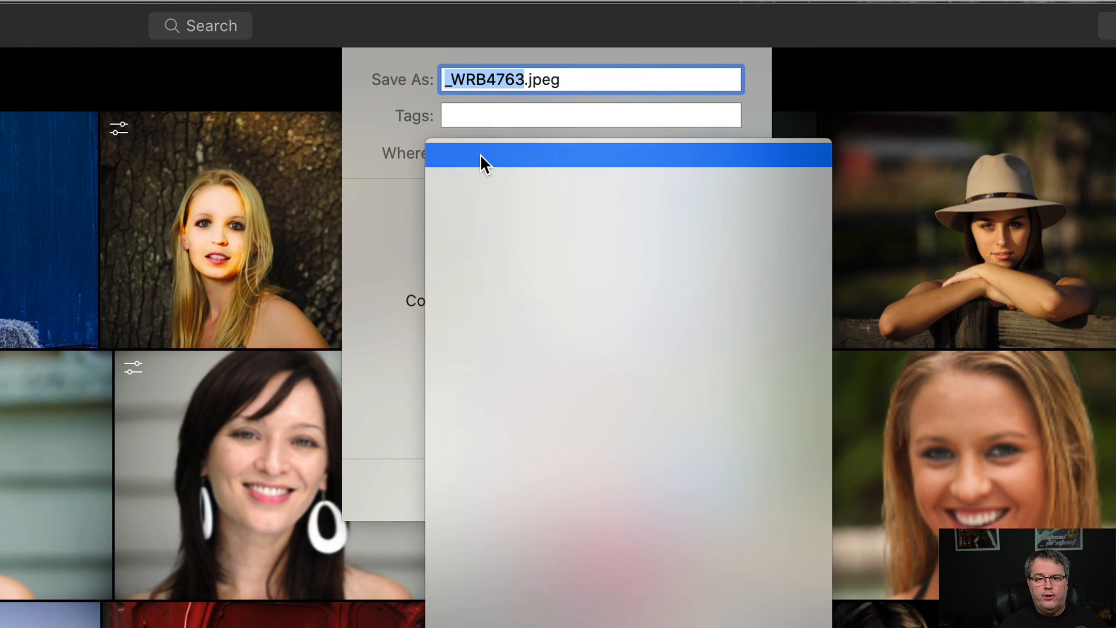
left_click(403, 117)
- Set the export sharpening to High and resize the image by its long edge to 1920
left_click(567, 202)
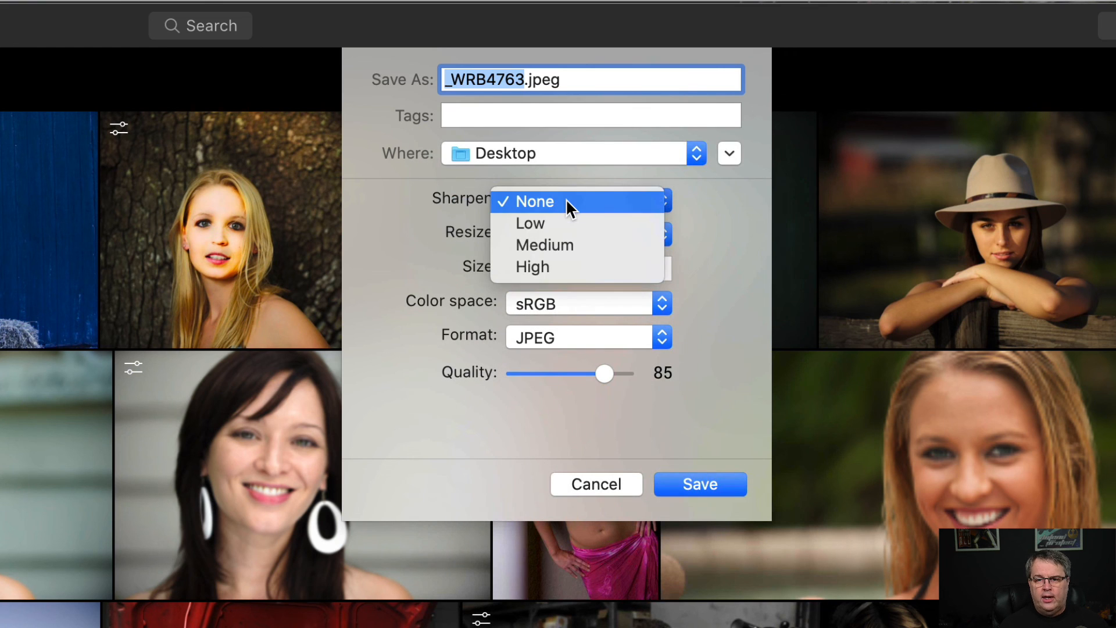
left_click(563, 271)
left_click(579, 232)
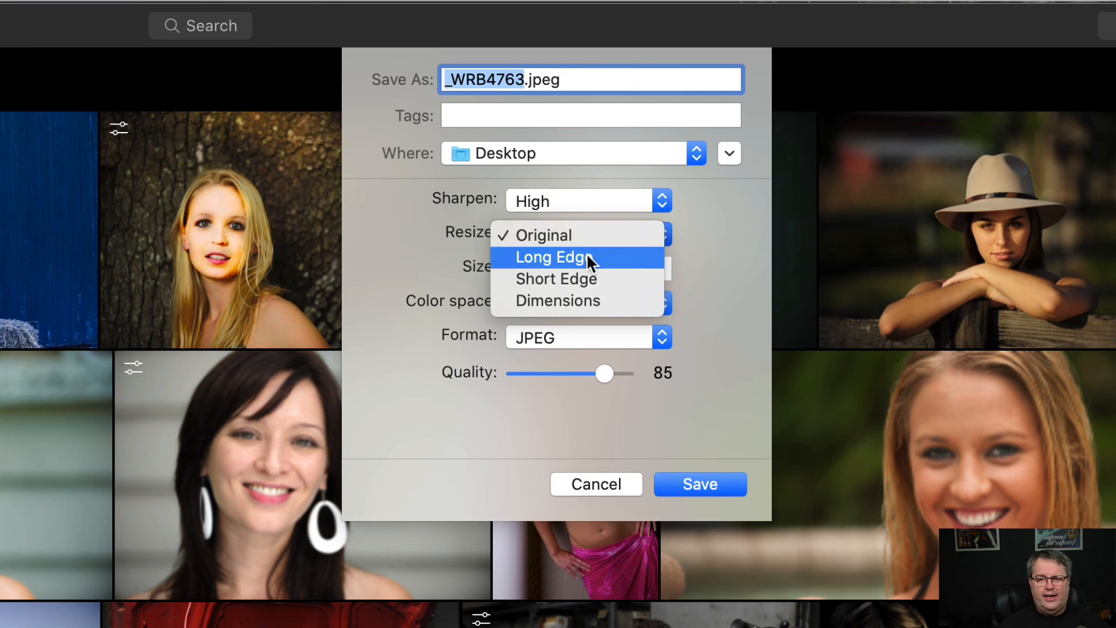
left_click(623, 257)
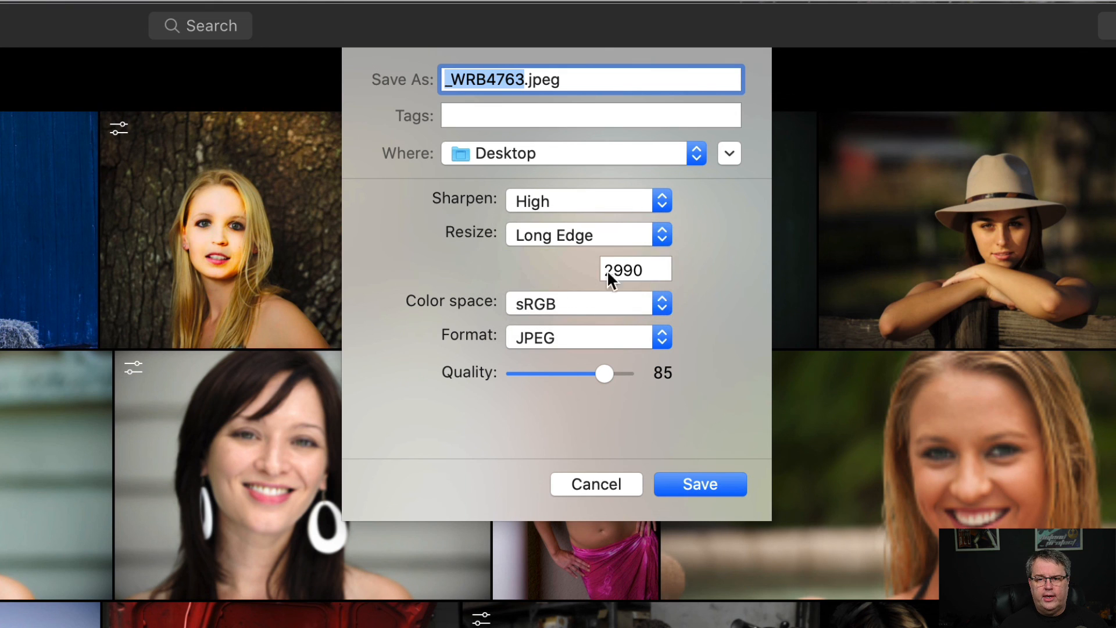
double_click(619, 268)
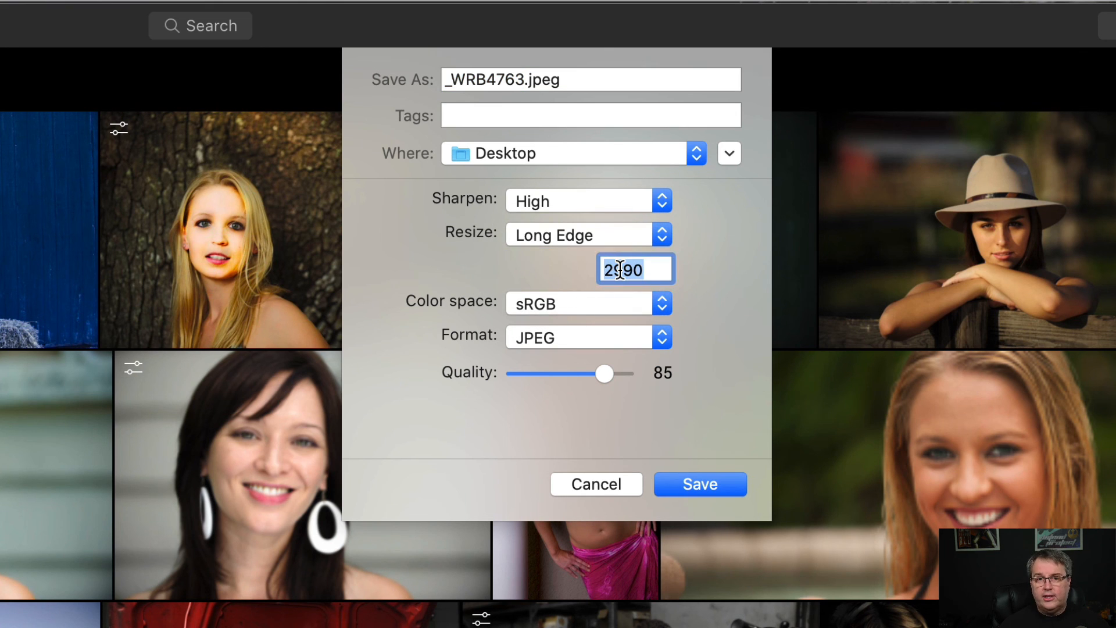
type("1920")
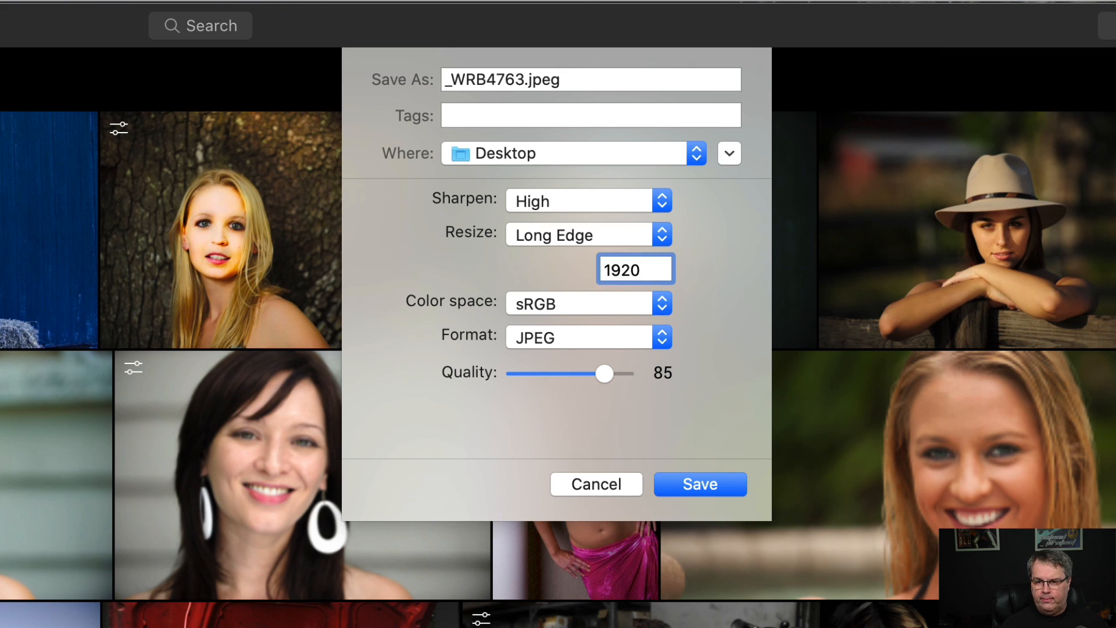
key("Tab")
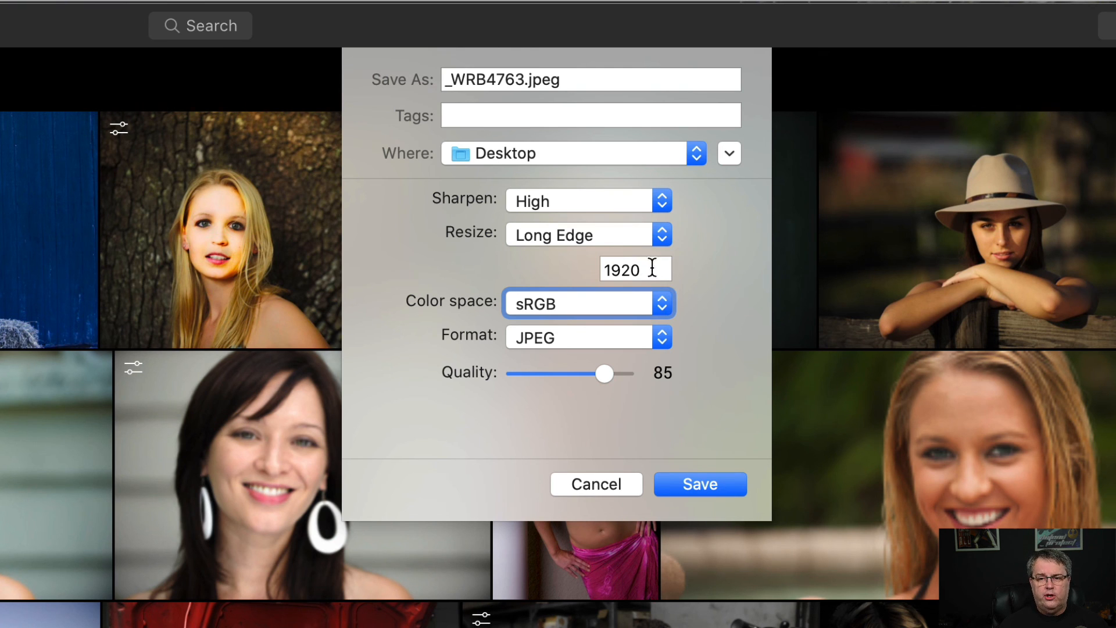
- Examine the export's color space and file format choices, keeping sRGB and JPEG, and cancel the export
left_click(548, 304)
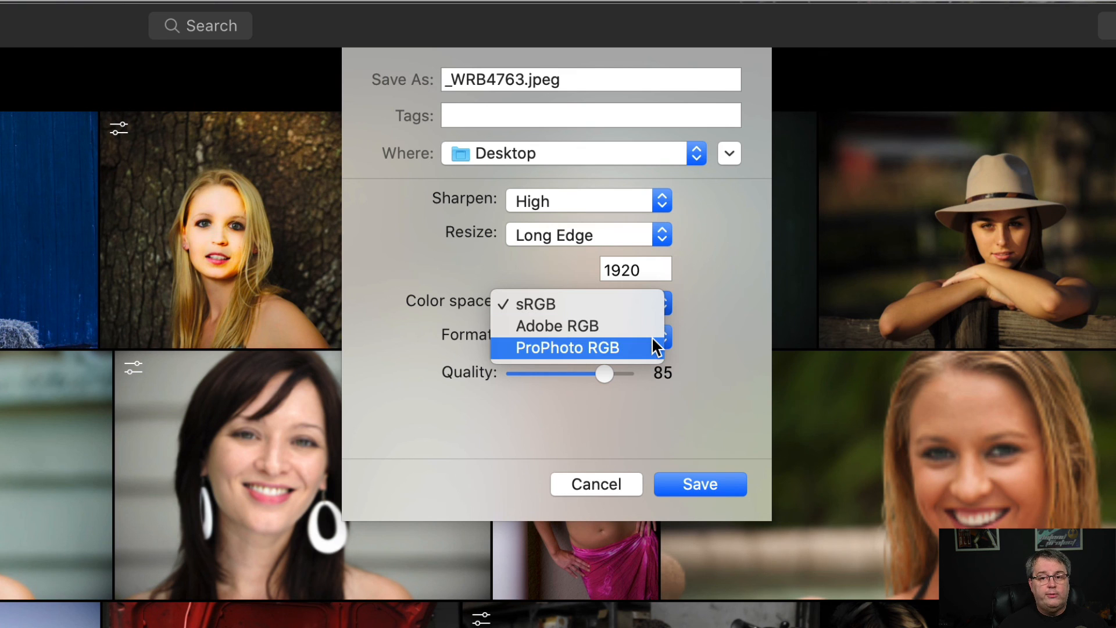
left_click(737, 278)
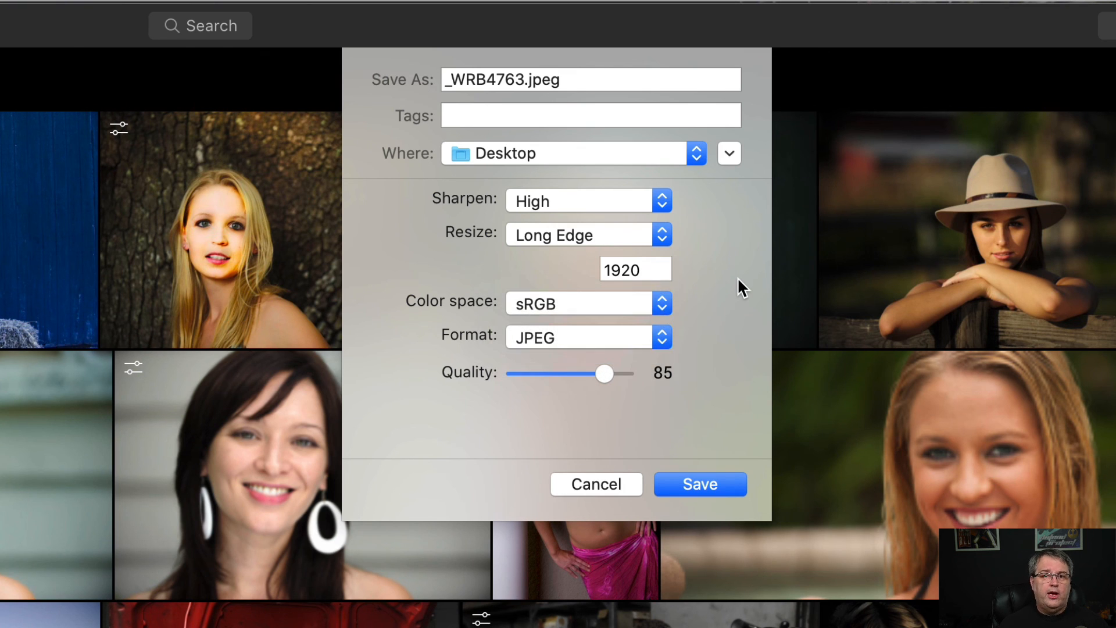
left_click(597, 342)
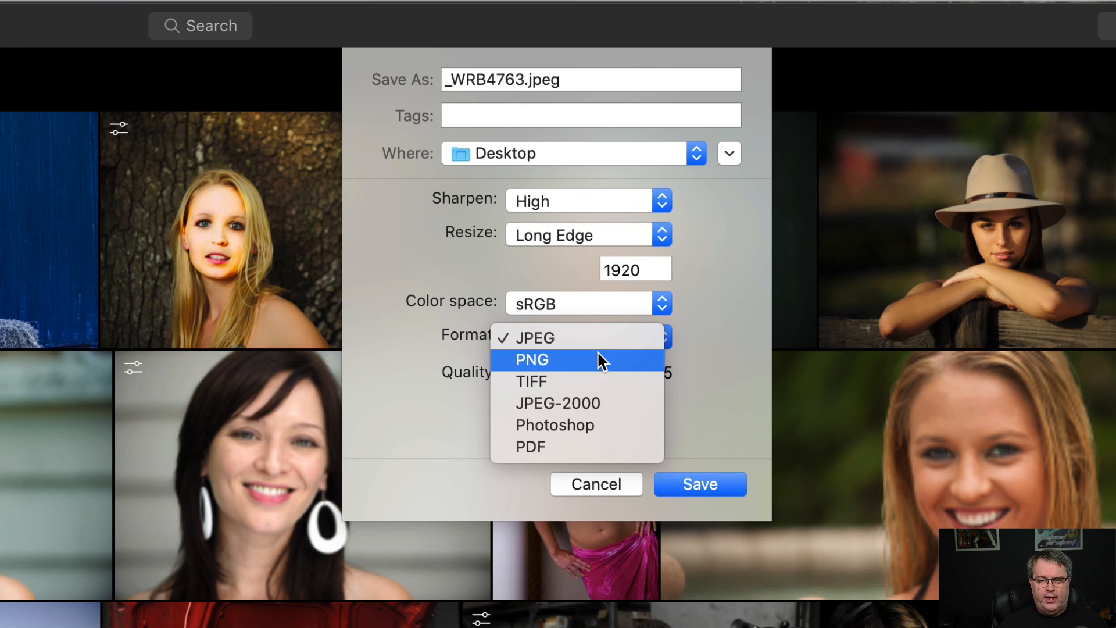
left_click(428, 446)
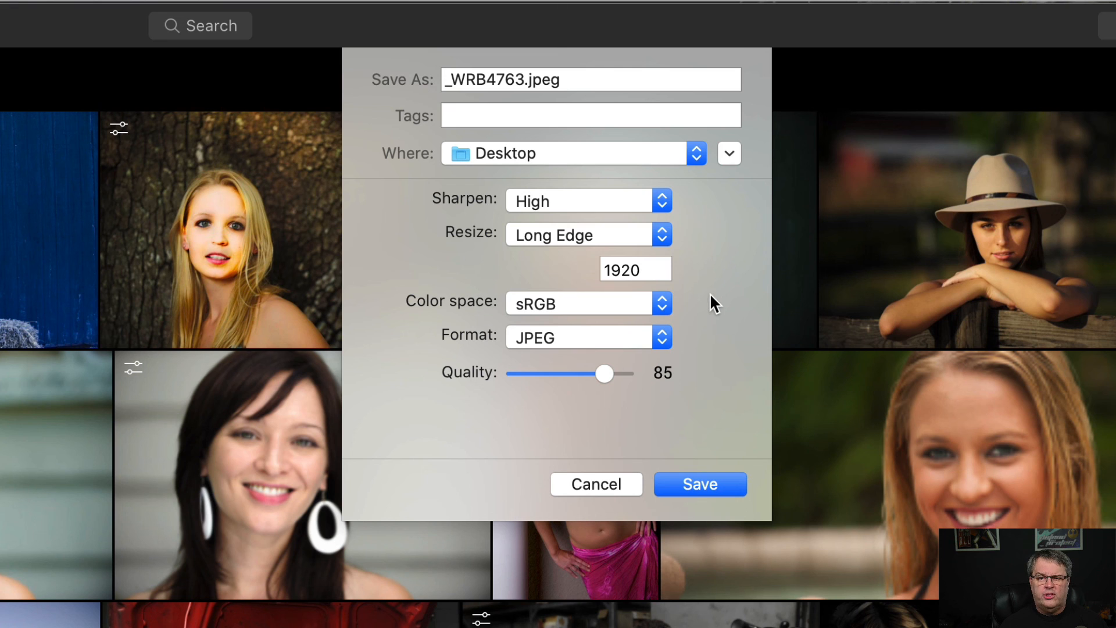
left_click(573, 488)
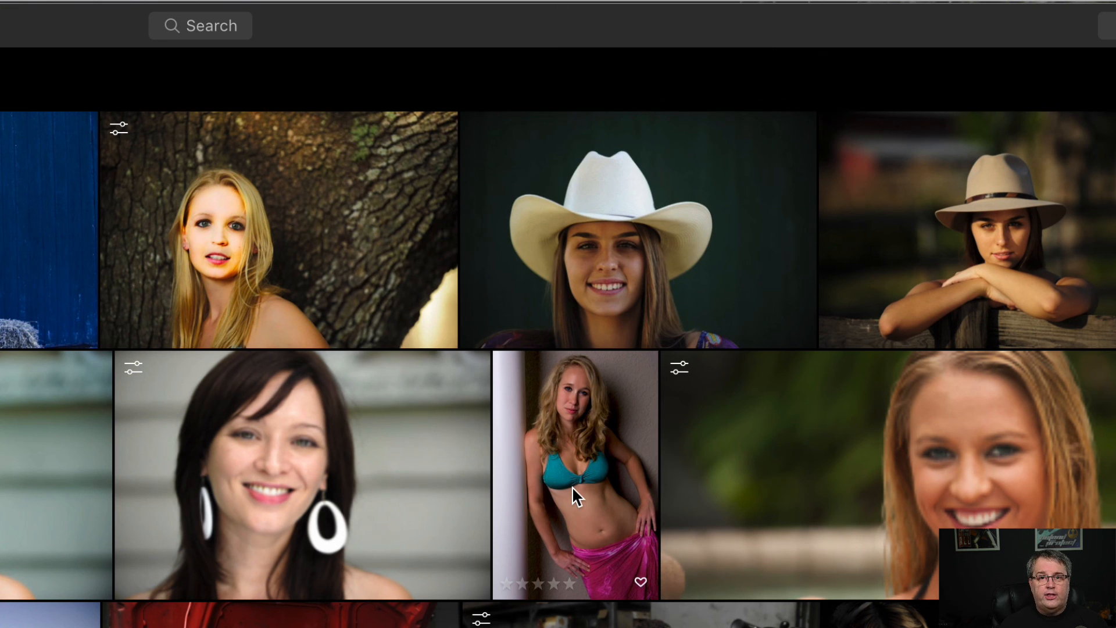